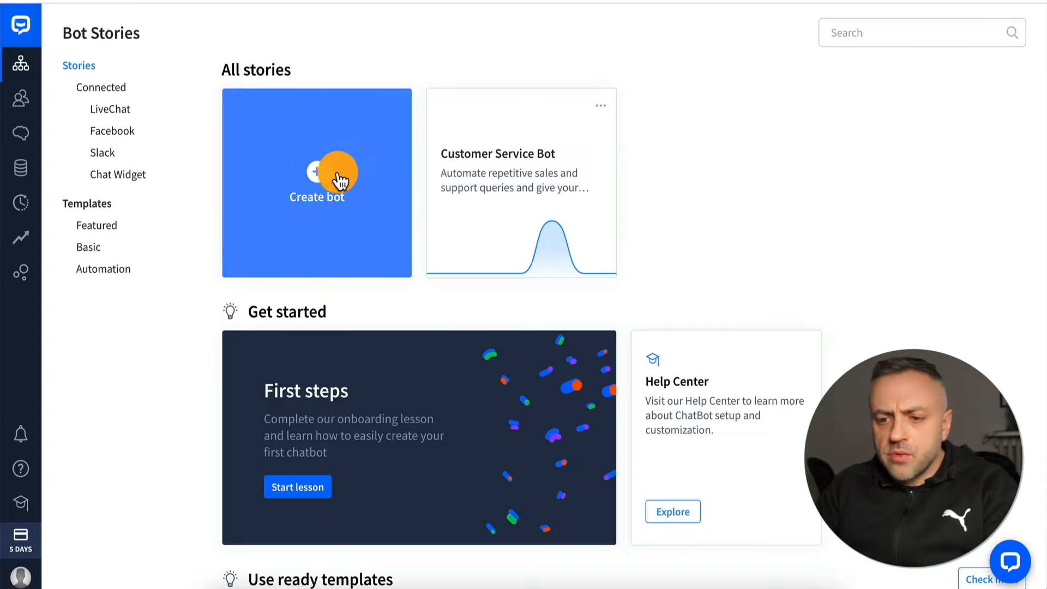
- Import the Customer Service Bot from the Basic templates and open its story to look over the whole conversation flow
{"action": "left_click", "coordinate": [95, 250]}
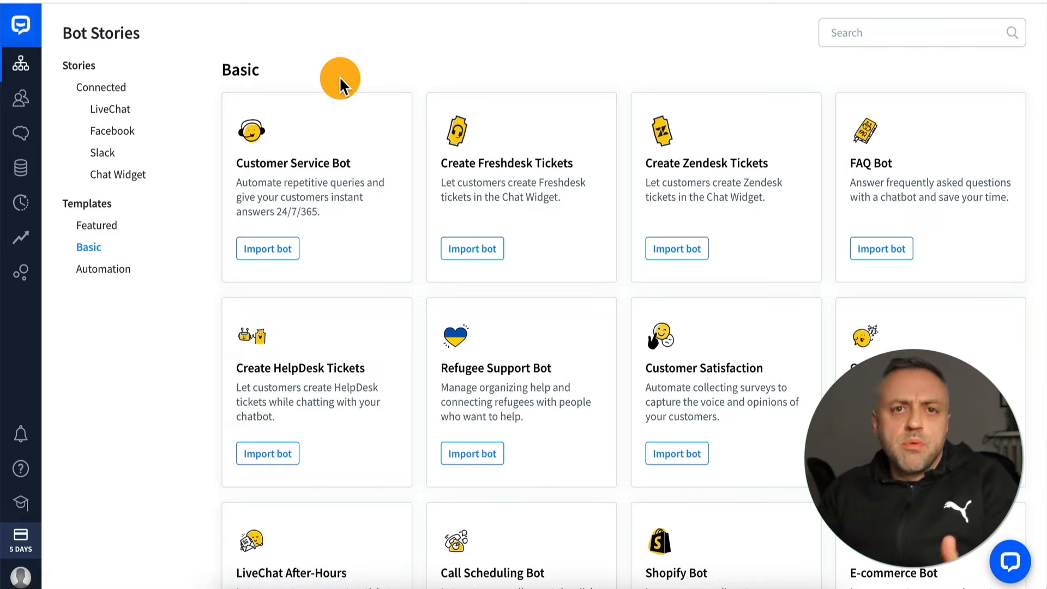
{"action": "left_click", "coordinate": [329, 182]}
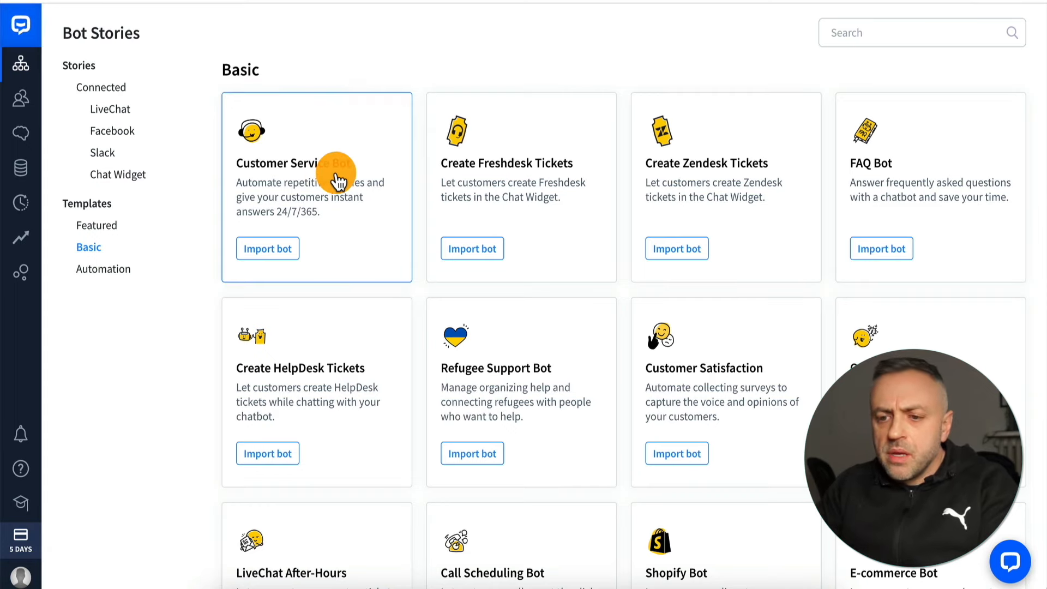
{"action": "left_click", "coordinate": [421, 197]}
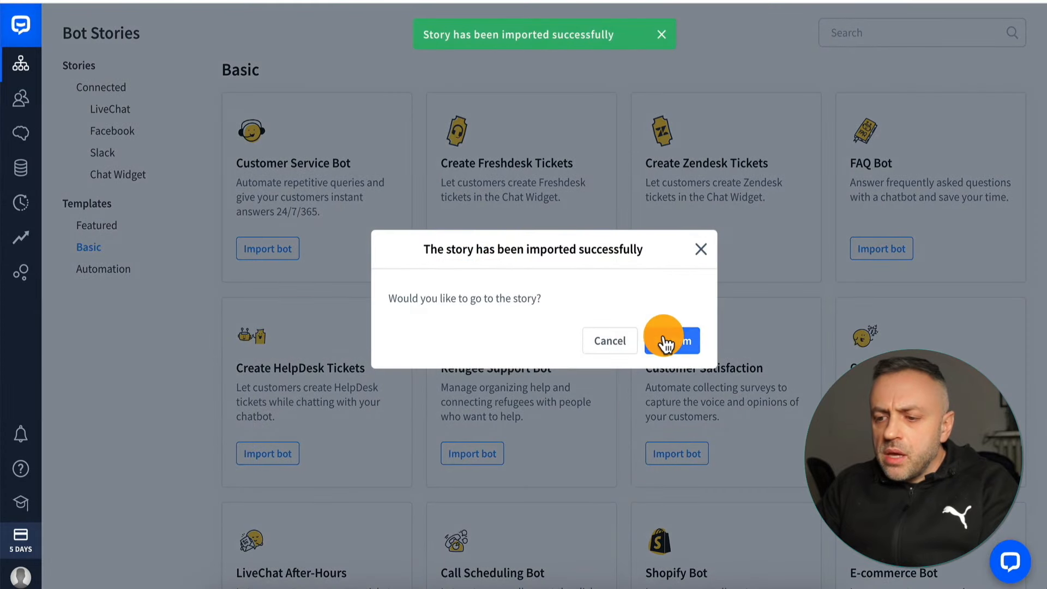
{"action": "left_click", "coordinate": [665, 342]}
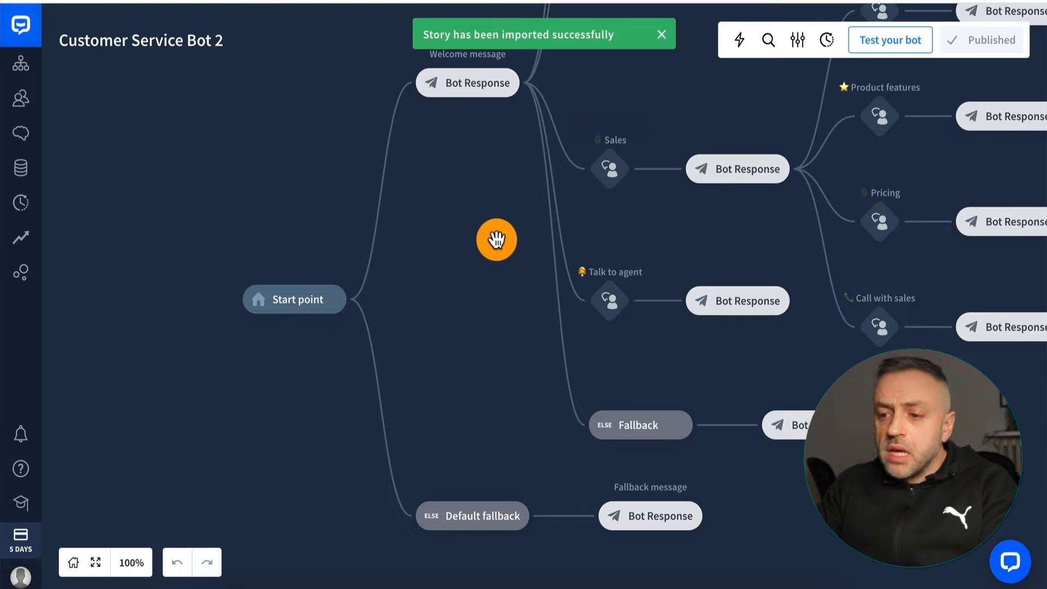
{"action": "left_click_drag", "start_coordinate": [495, 238], "coordinate": [360, 298]}
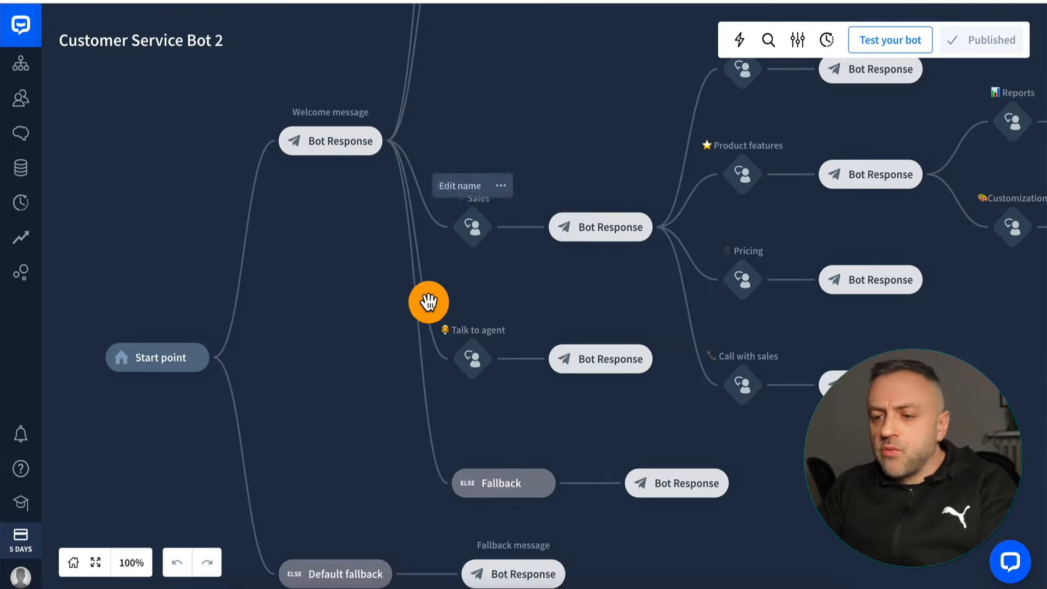
{"action": "scroll", "coordinate": [428, 300], "scroll_direction": "down", "scroll_amount": 3}
{"action": "left_click_drag", "start_coordinate": [474, 157], "coordinate": [511, 225]}
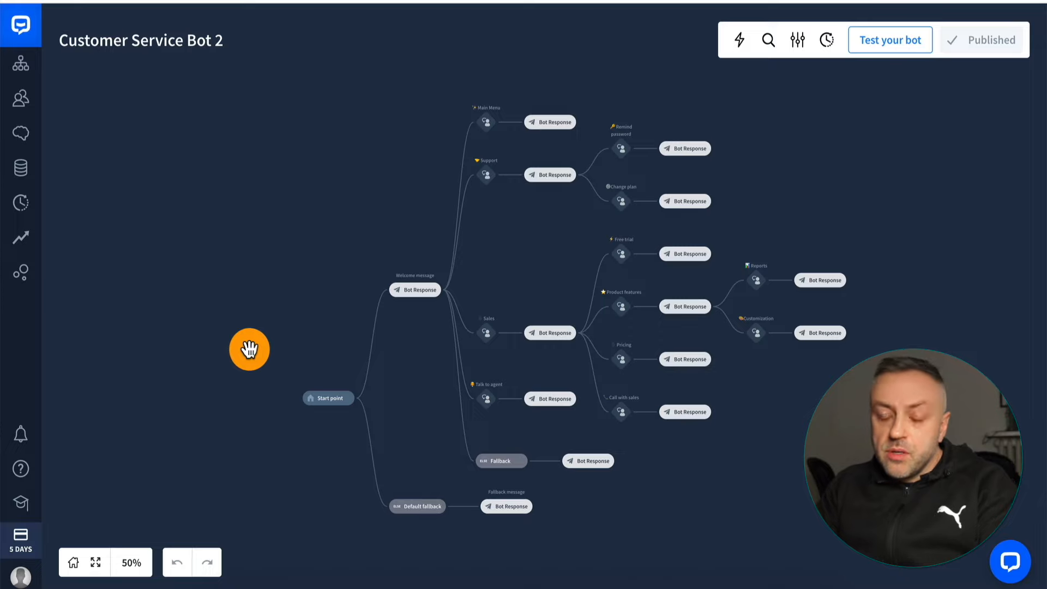
{"action": "mouse_move", "coordinate": [326, 397]}
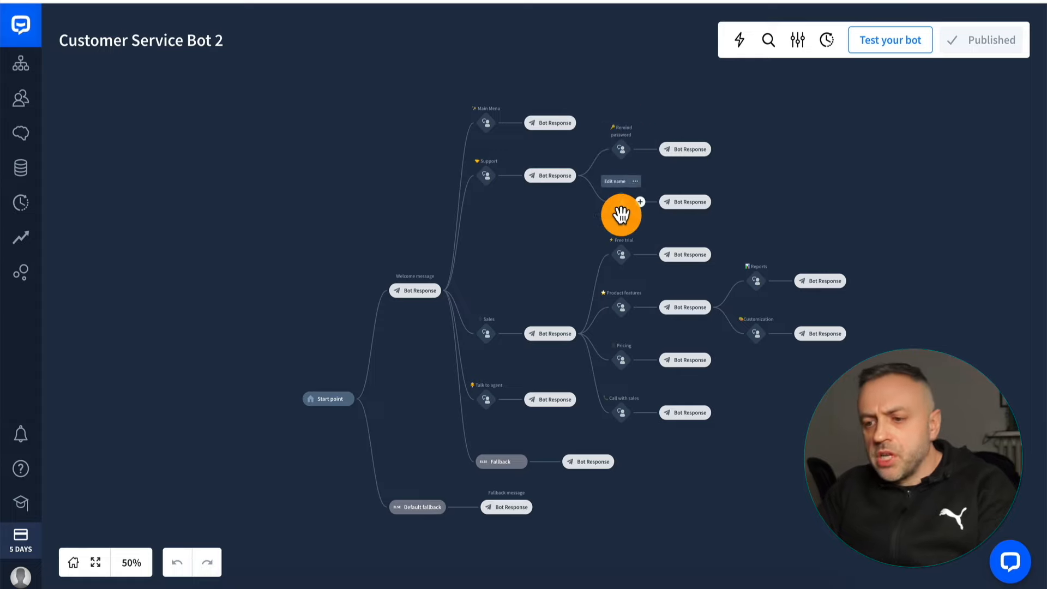
{"action": "left_click_drag", "start_coordinate": [621, 214], "coordinate": [478, 417]}
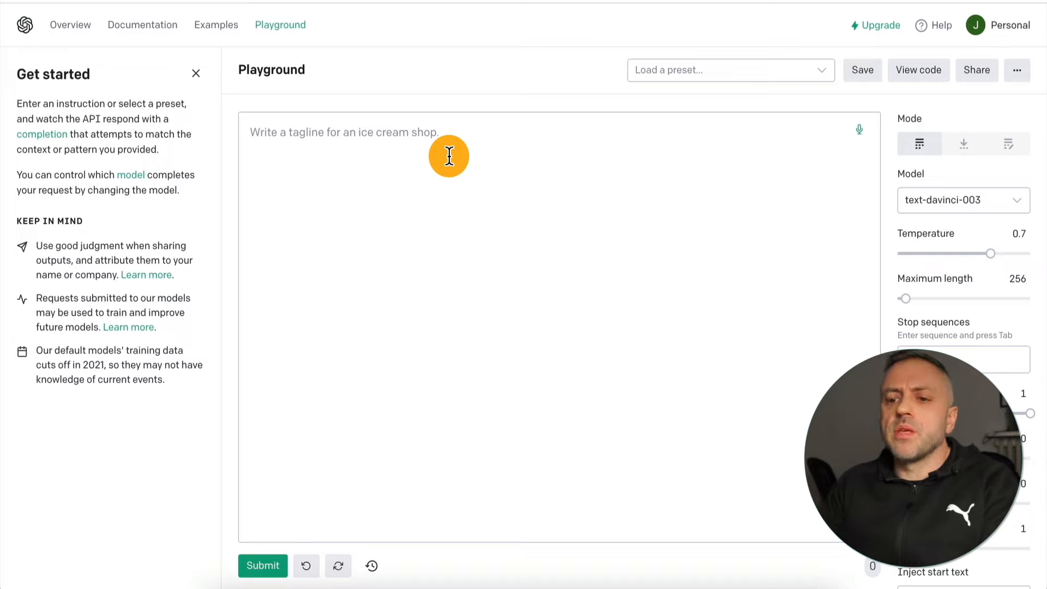
- In the OpenAI Playground, submit the prompt: Write "How can I help you?" and give the user two options to answer: "Sales", "Tech support"
{"action": "left_click", "coordinate": [444, 155]}
{"action": "type", "text": "Write \"How can I help you?\" and give the user two options to answer: \"Sales\", \"Tech support\"."}
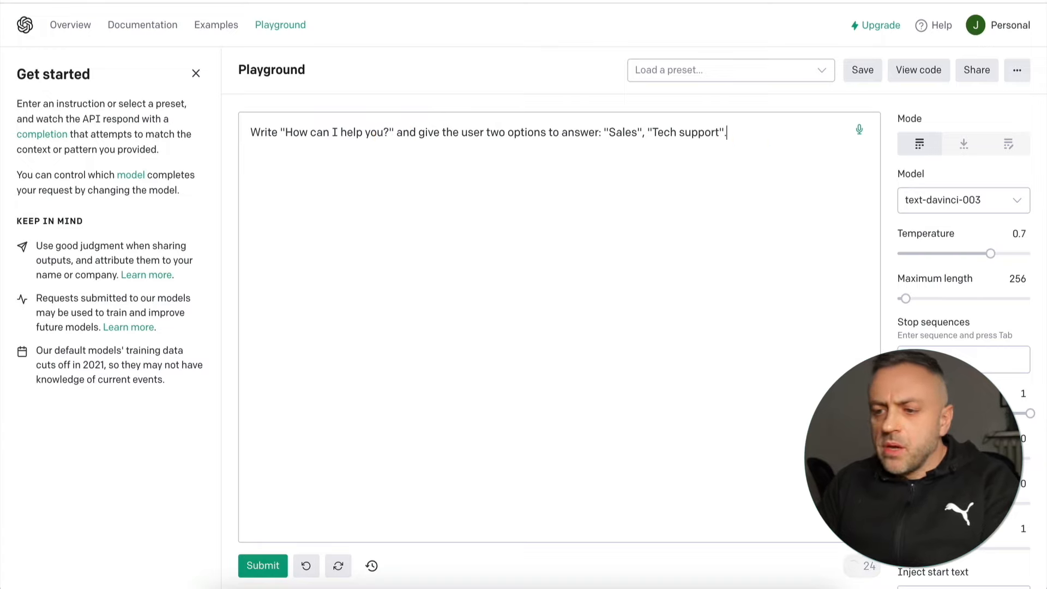
{"action": "left_click", "coordinate": [261, 566]}
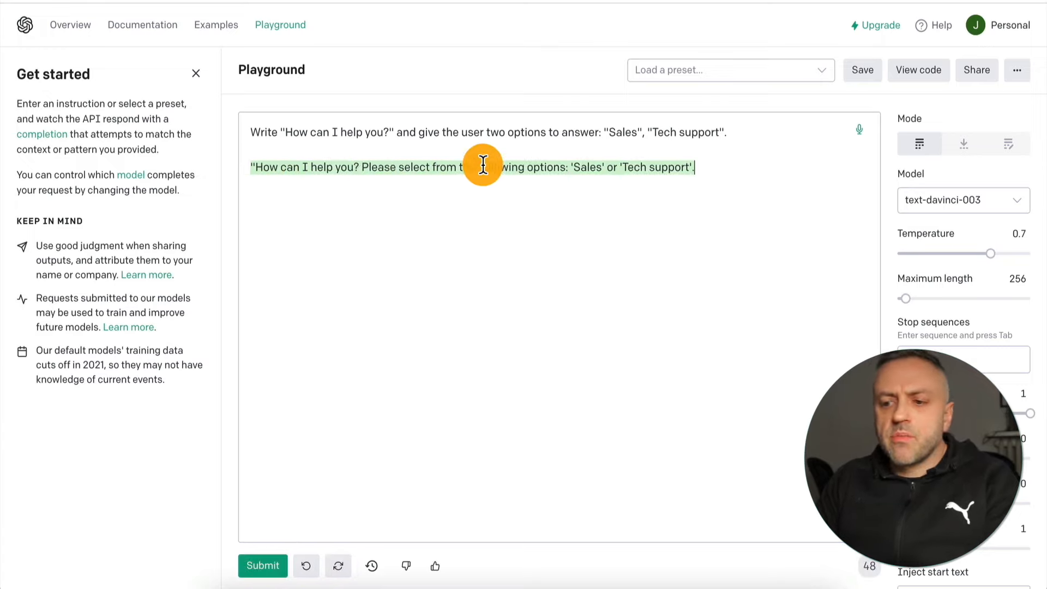
- Append a rule replying "What would you like to buy?" to option 1 and "What's the issue?" to option 2, and submit it with "Sales"
{"action": "left_click", "coordinate": [726, 168]}
{"action": "key", "text": "Return"}
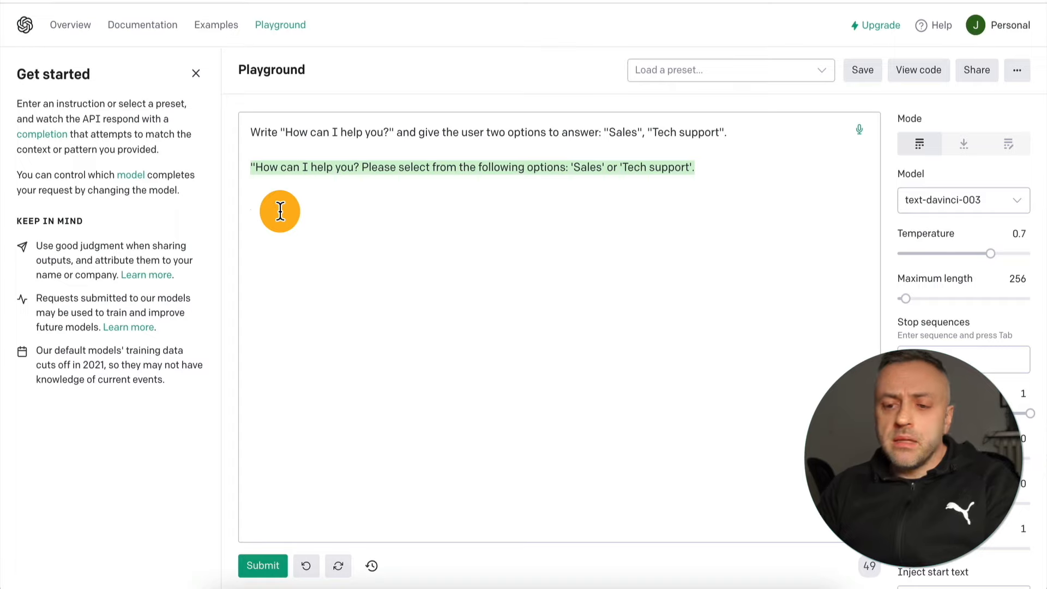
{"action": "key", "text": "ctrl+v"}
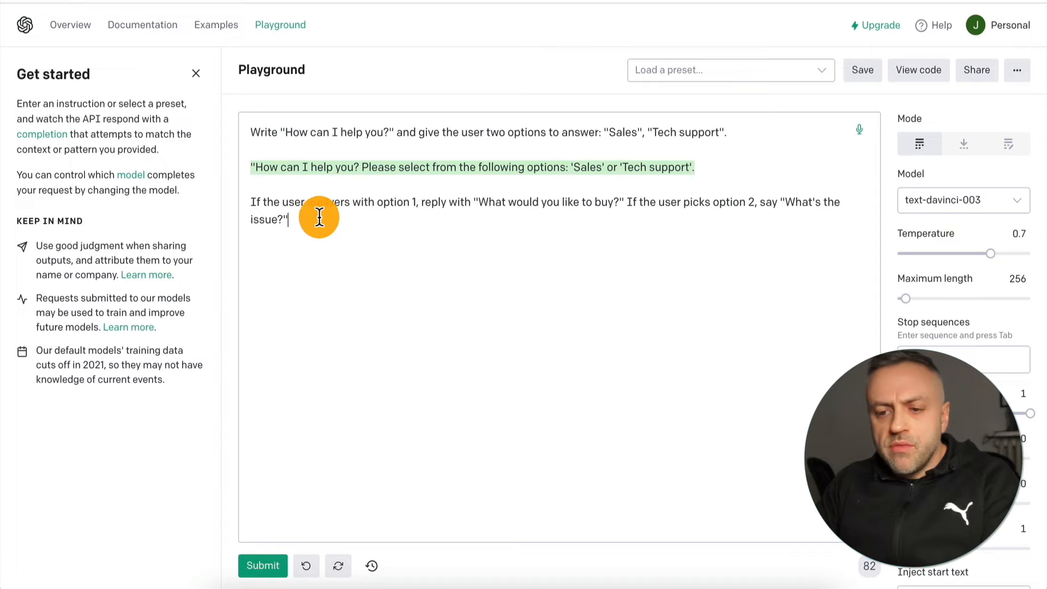
{"action": "key", "text": "Return"}
{"action": "key", "text": "Return"}
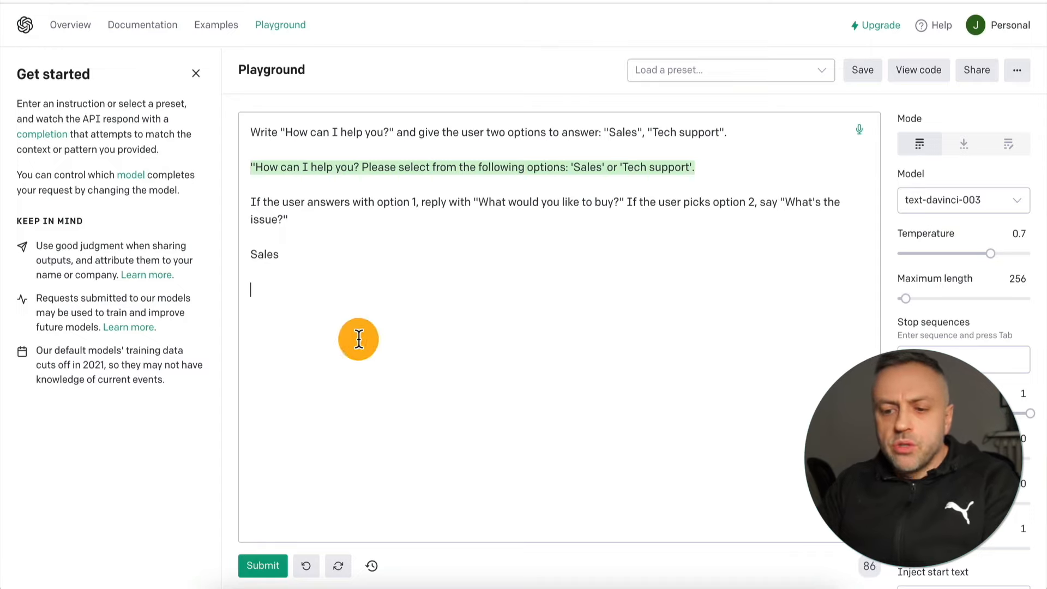
{"action": "left_click", "coordinate": [262, 566]}
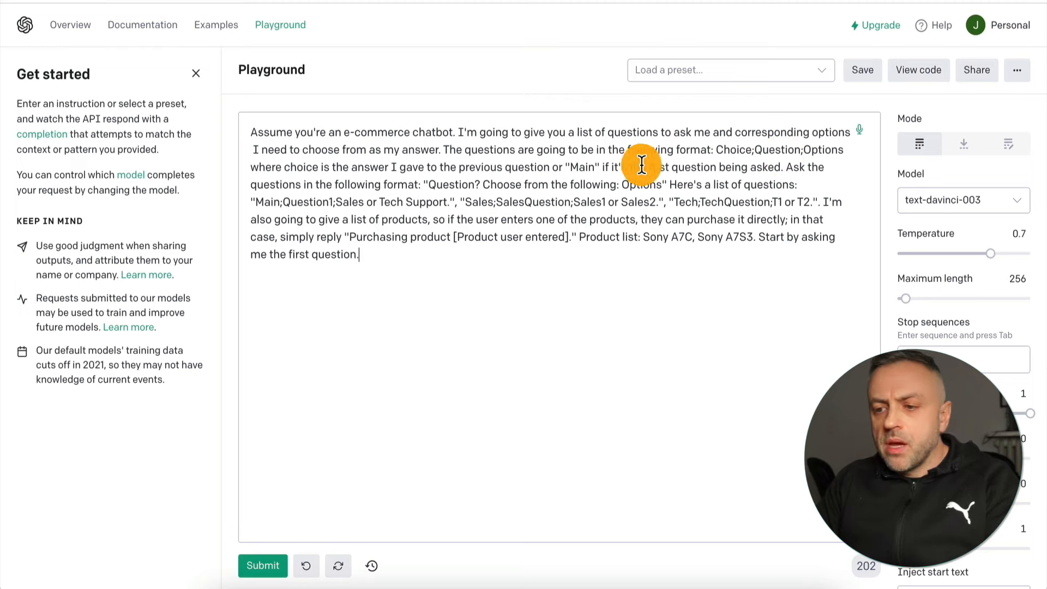
- Run the e-commerce chatbot prompt with "Sales" as the answer to its first question and highlight the matching Sales entry in the prompt
{"action": "left_click", "coordinate": [448, 256]}
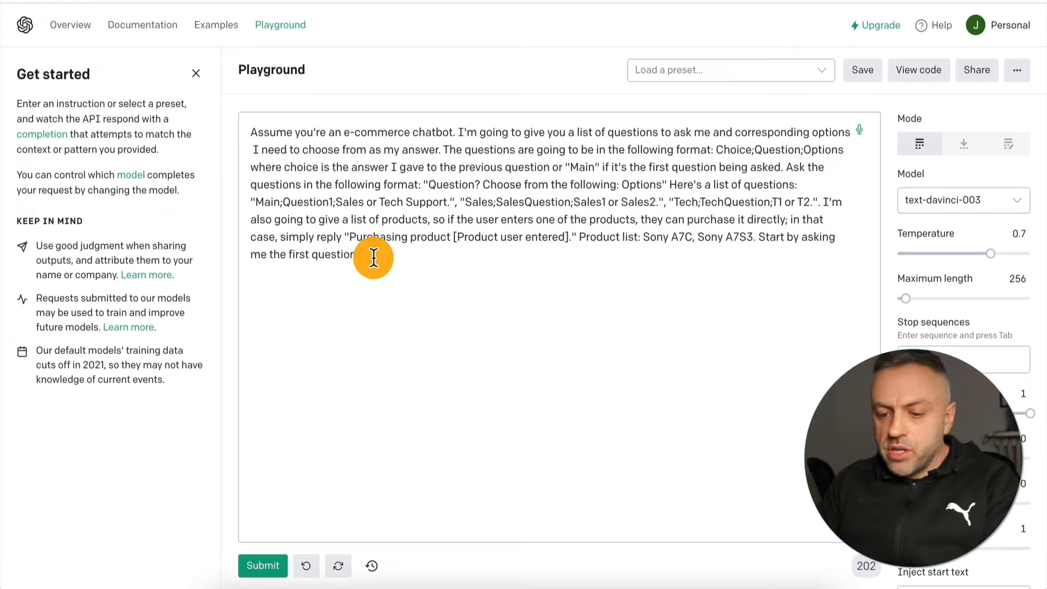
{"action": "key", "text": "ctrl+Return"}
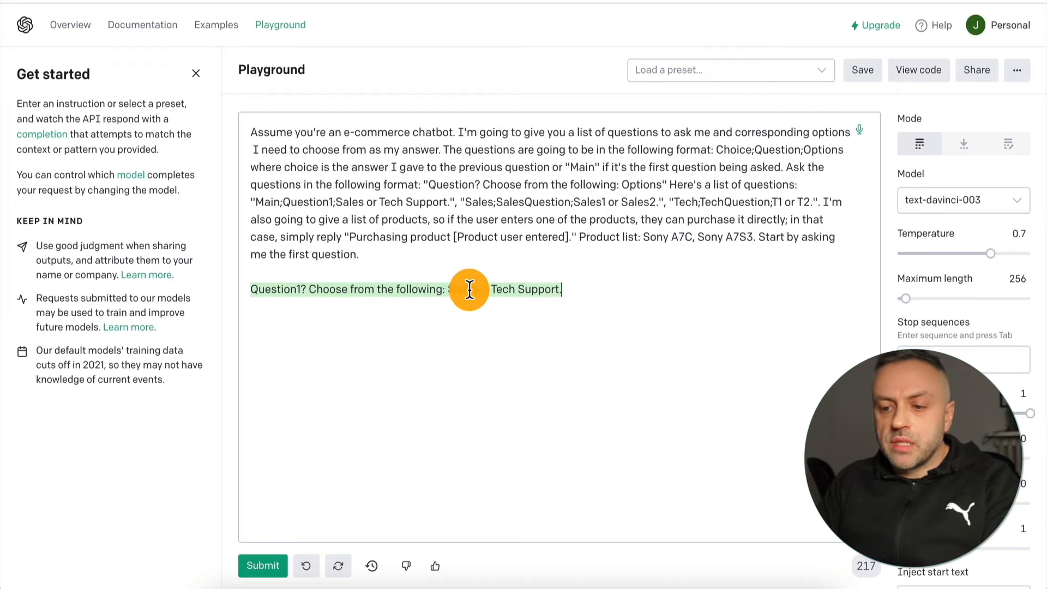
{"action": "key", "text": "Return"}
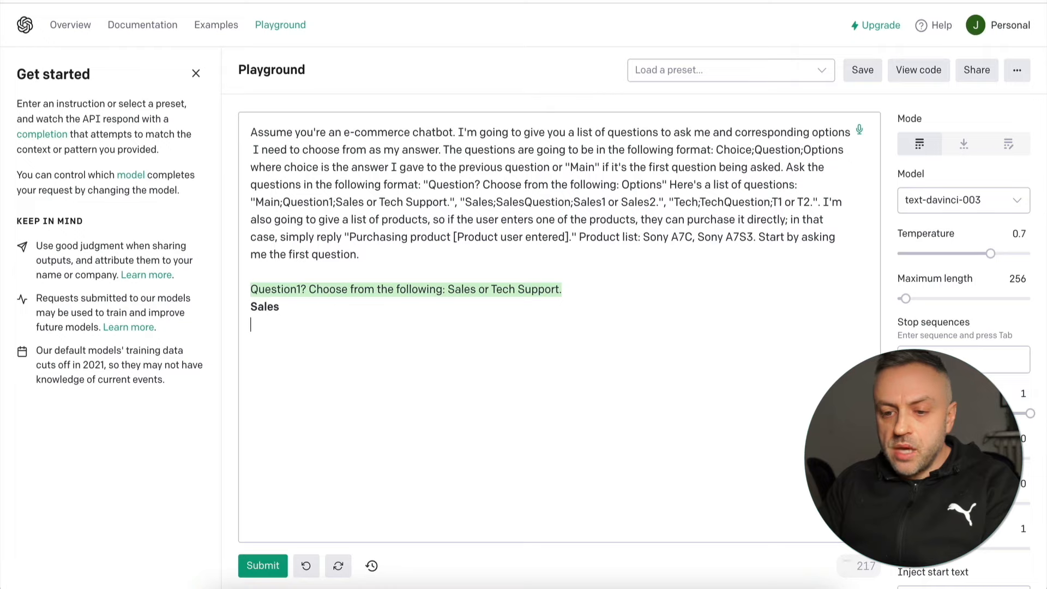
{"action": "left_click", "coordinate": [274, 566]}
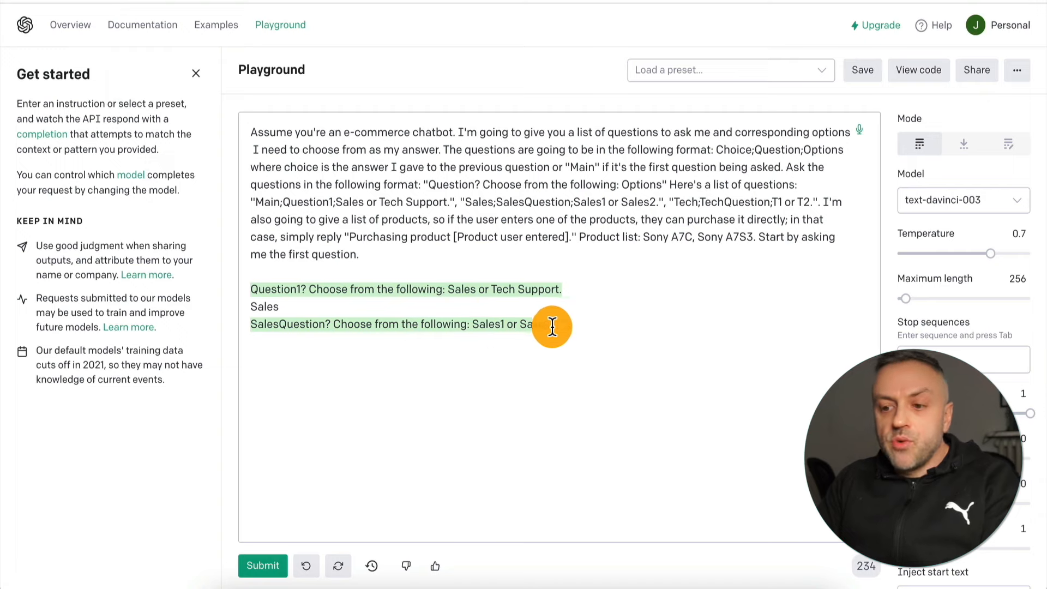
{"action": "left_click_drag", "start_coordinate": [466, 202], "coordinate": [659, 201]}
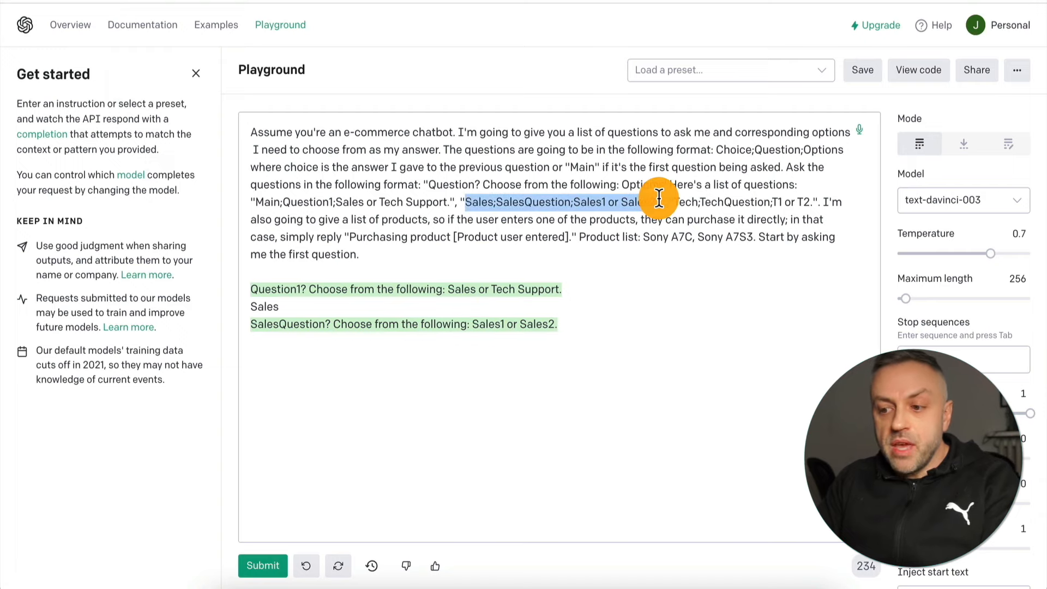
{"action": "left_click", "coordinate": [658, 202]}
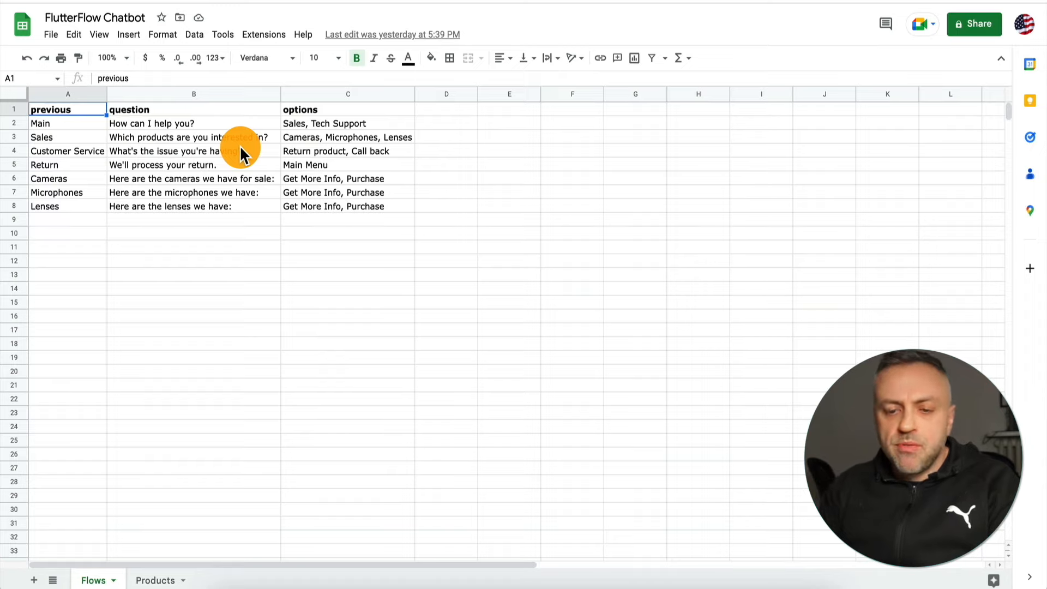
- In the FlutterFlow Chatbot spreadsheet's Flows sheet, change the Customer Service entry to "Tech Support" and open the Products sheet
{"action": "left_click", "coordinate": [73, 126]}
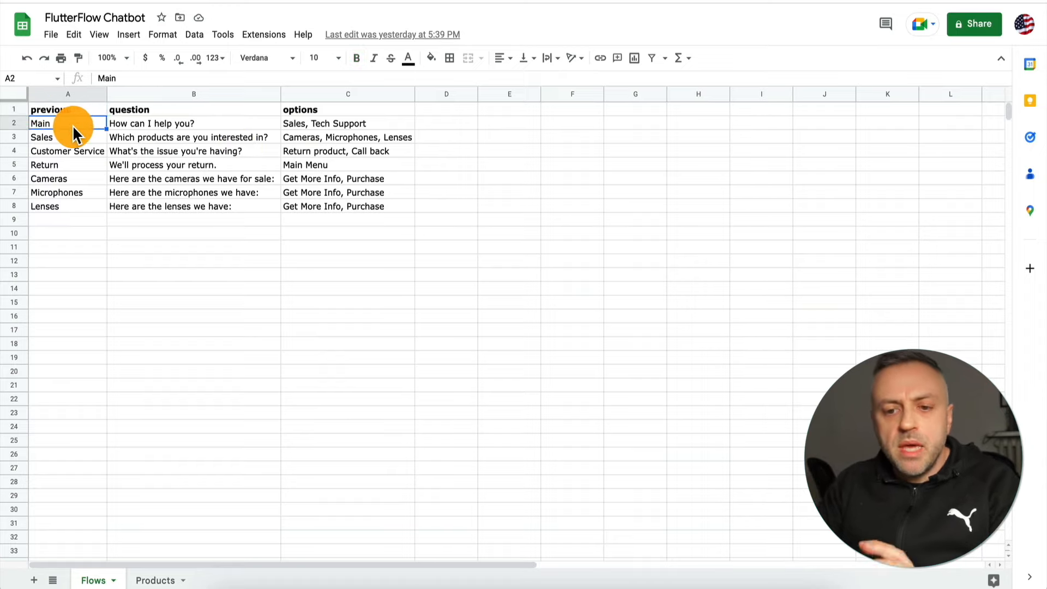
{"action": "left_click", "coordinate": [173, 122]}
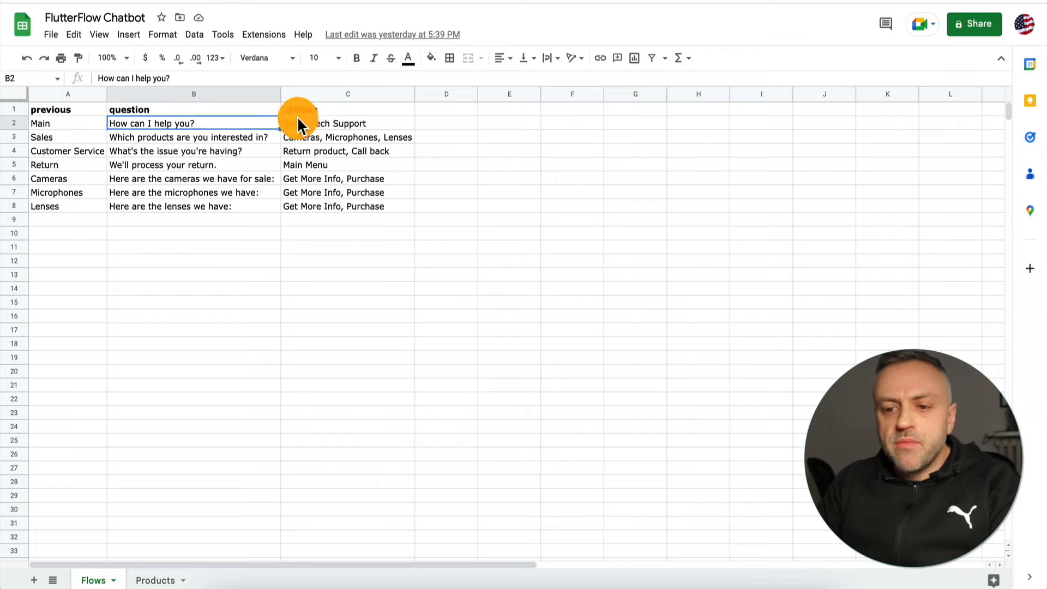
{"action": "left_click", "coordinate": [61, 136]}
{"action": "left_click", "coordinate": [123, 136]}
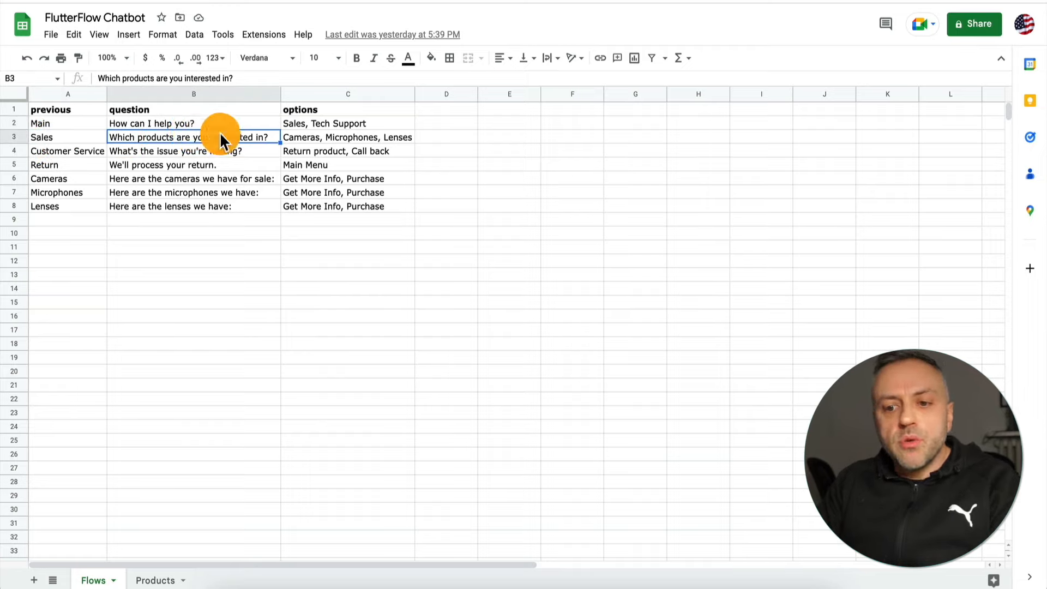
{"action": "left_click", "coordinate": [329, 125]}
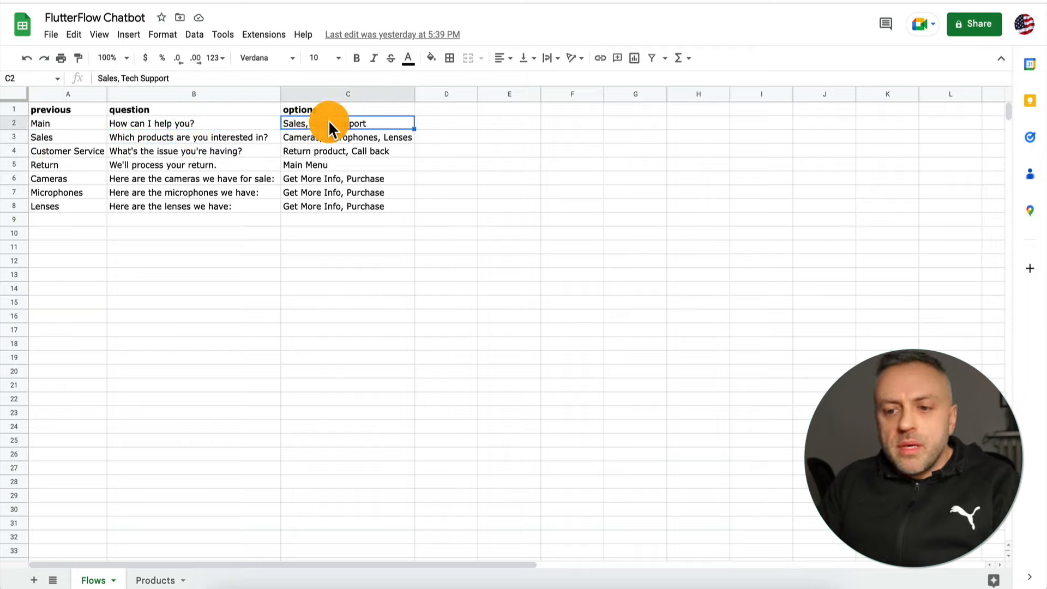
{"action": "left_click", "coordinate": [75, 150]}
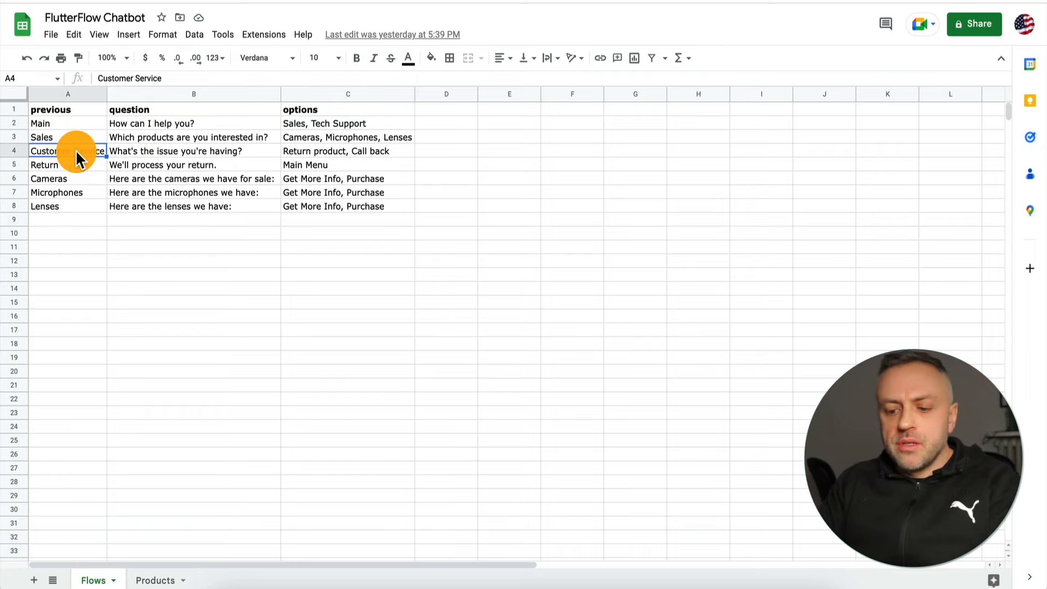
{"action": "type", "text": "Tech Suppor"}
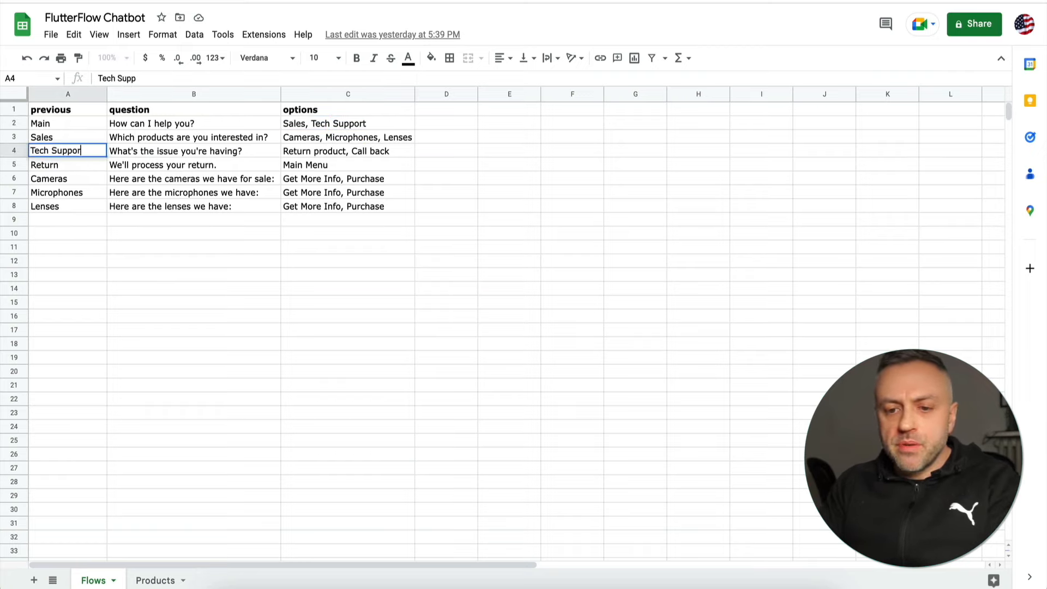
{"action": "type", "text": "t"}
{"action": "key", "text": "Return"}
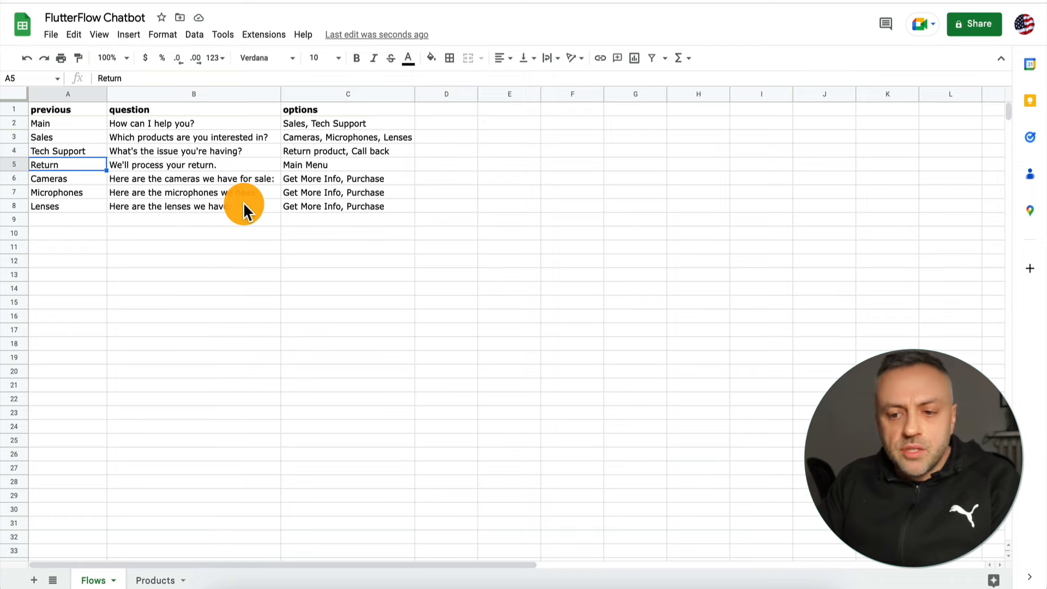
{"action": "left_click", "coordinate": [153, 580]}
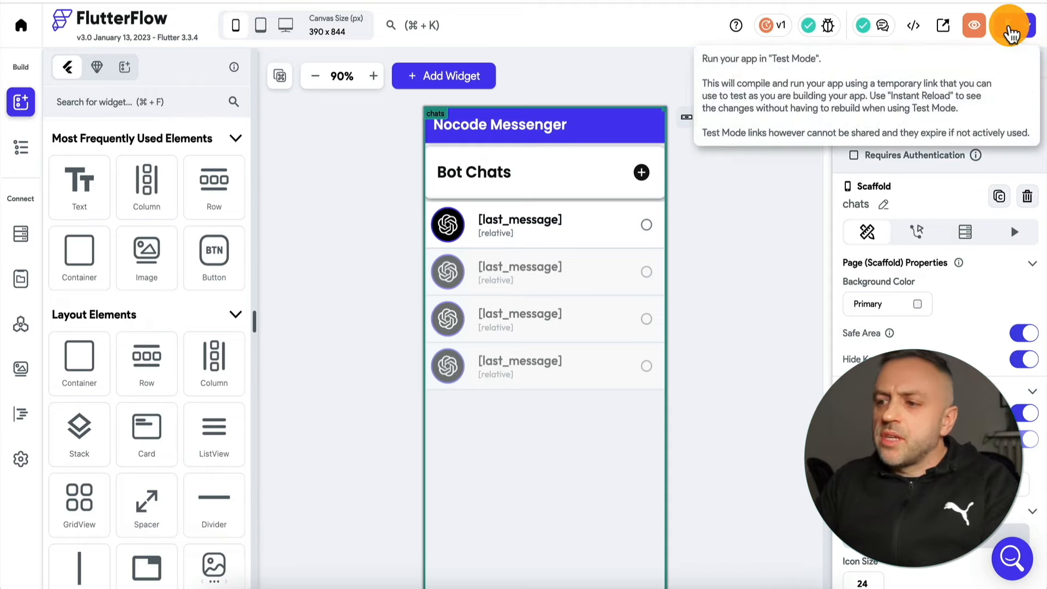
- In FlutterFlow, run the Nocode Messenger app in Test Mode and start a new bot chat
{"action": "left_click", "coordinate": [1009, 30]}
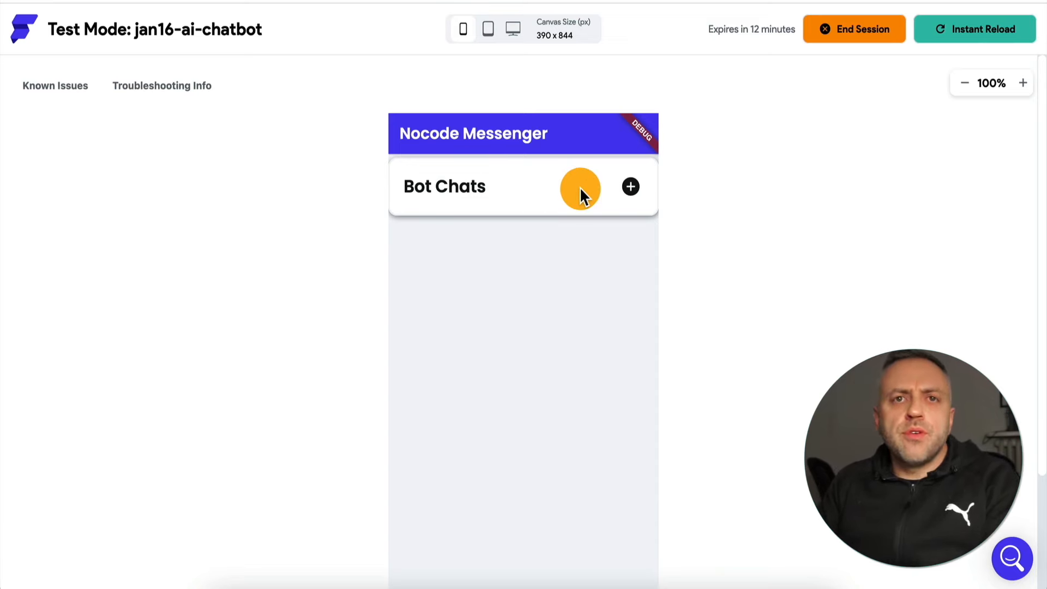
{"action": "left_click", "coordinate": [631, 192]}
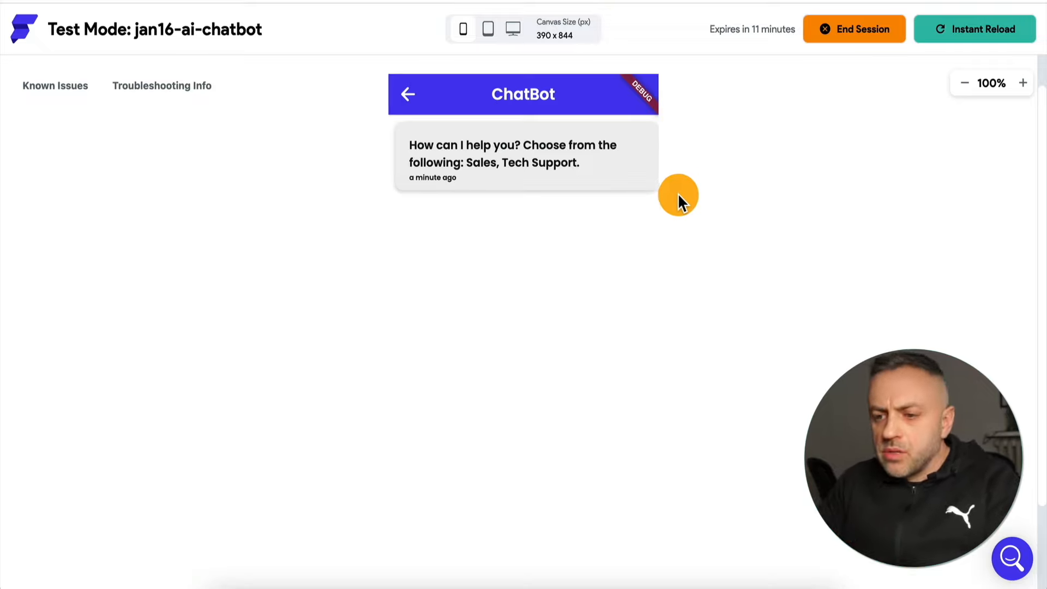
- Send "Sales" as the answer to the chatbot's opening question and "Cameras" as the answer to its product question
{"action": "scroll", "coordinate": [680, 256], "scroll_direction": "down", "scroll_amount": 2}
{"action": "left_click", "coordinate": [469, 542]}
{"action": "type", "text": "s"}
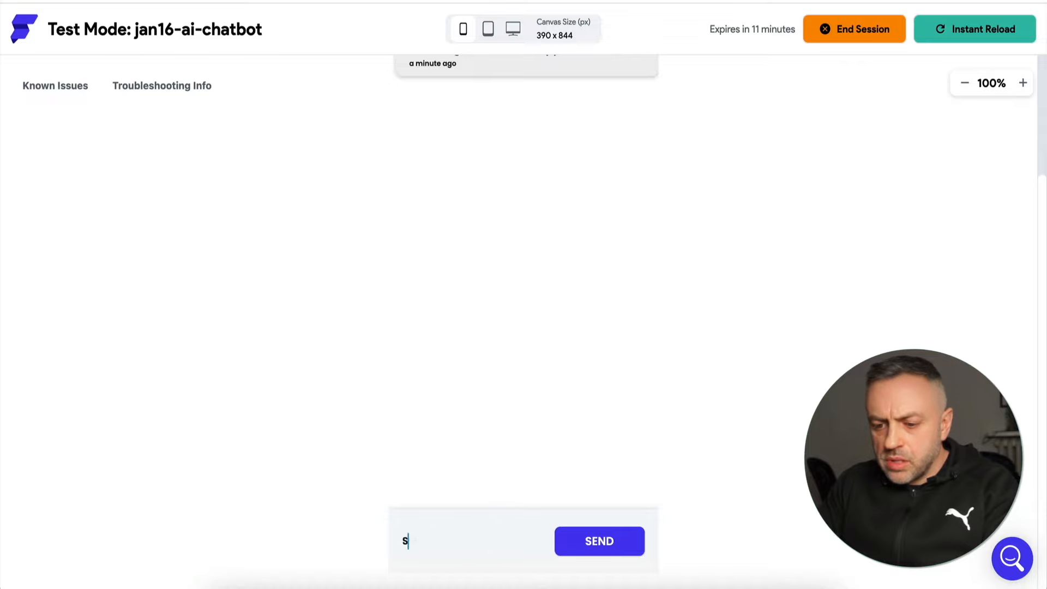
{"action": "type", "text": "ales"}
{"action": "left_click", "coordinate": [598, 548]}
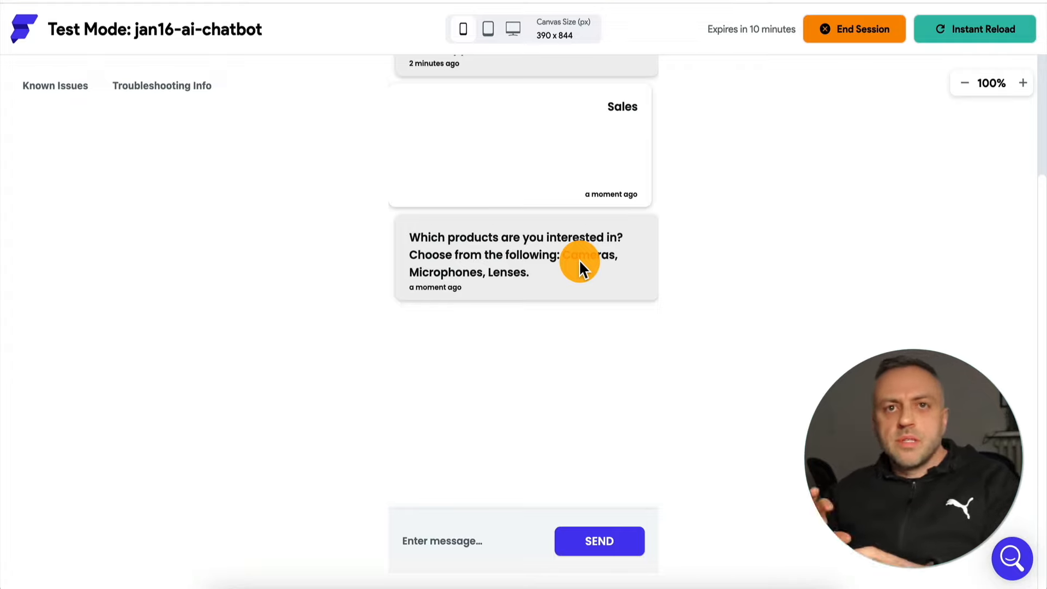
{"action": "left_click", "coordinate": [451, 532]}
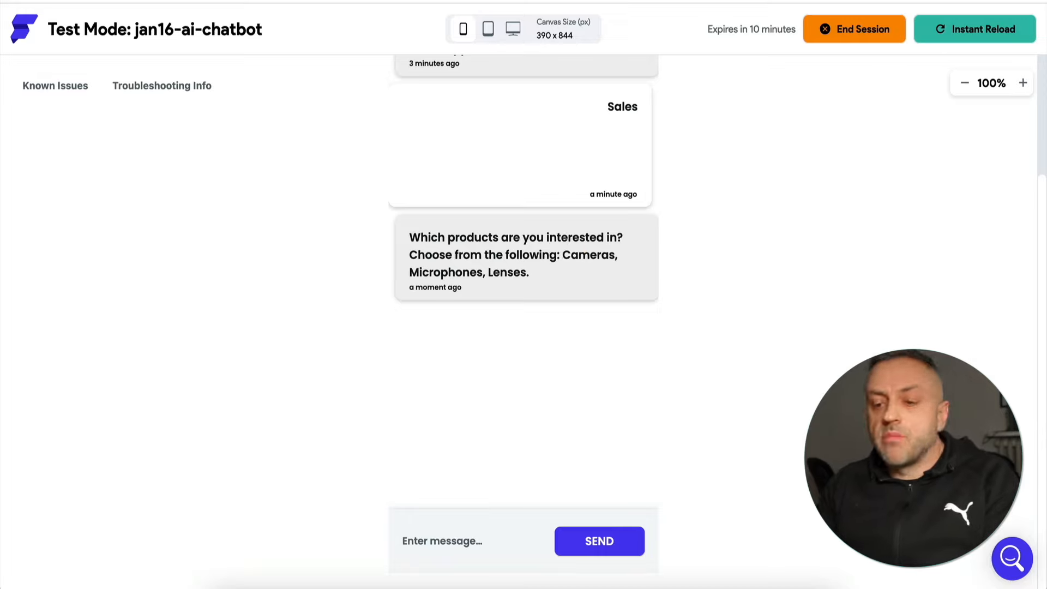
{"action": "type", "text": "Cameras"}
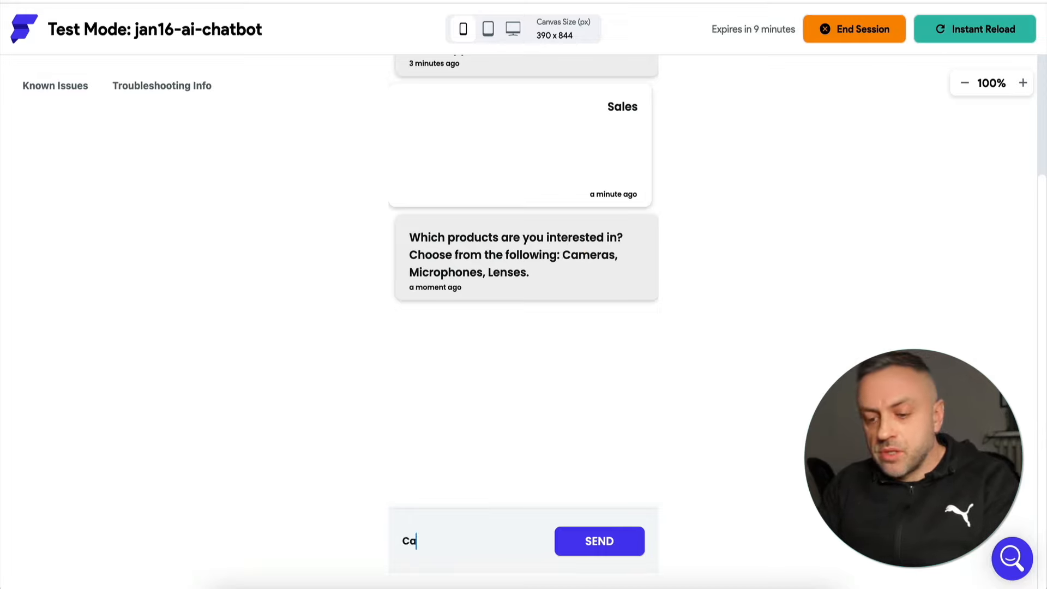
{"action": "left_click", "coordinate": [600, 548]}
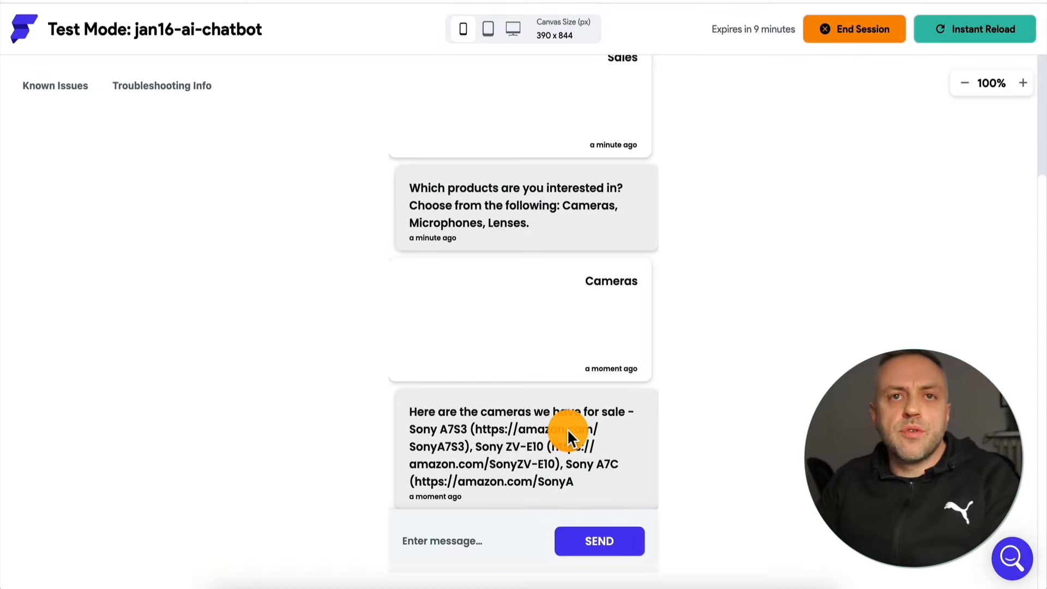
- Send "Purchase Sony A7S3" to the chatbot as the reply to its list of cameras for sale
{"action": "left_click", "coordinate": [487, 538]}
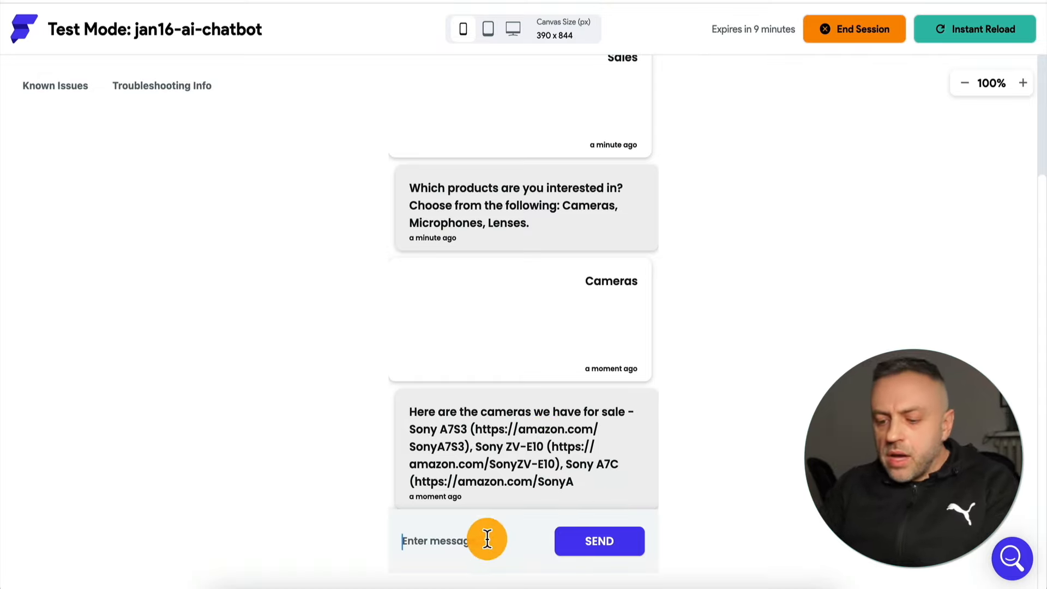
{"action": "type", "text": "Purcha"}
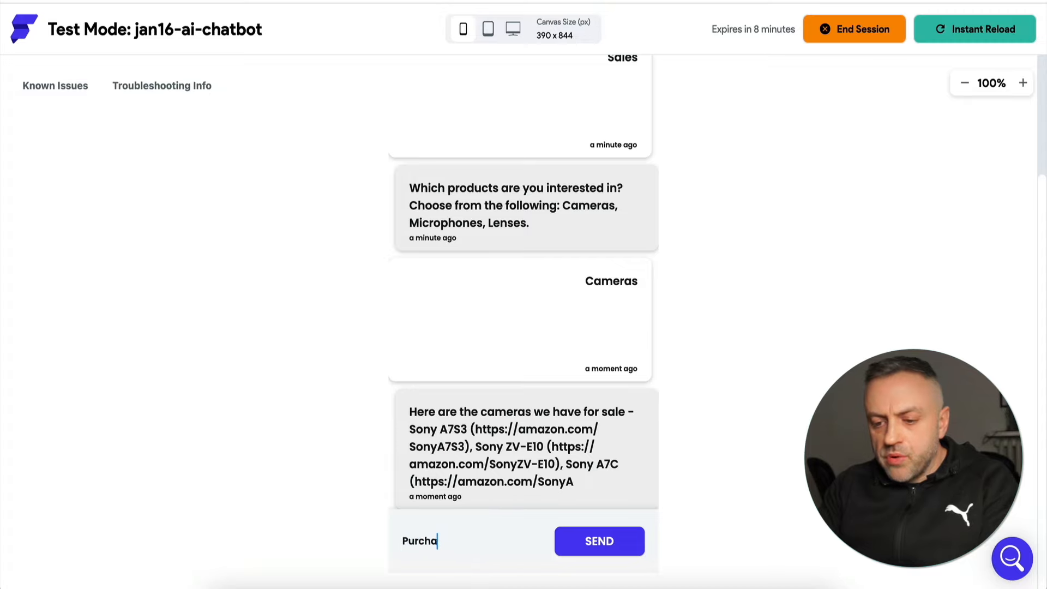
{"action": "type", "text": "se Sony A7S3"}
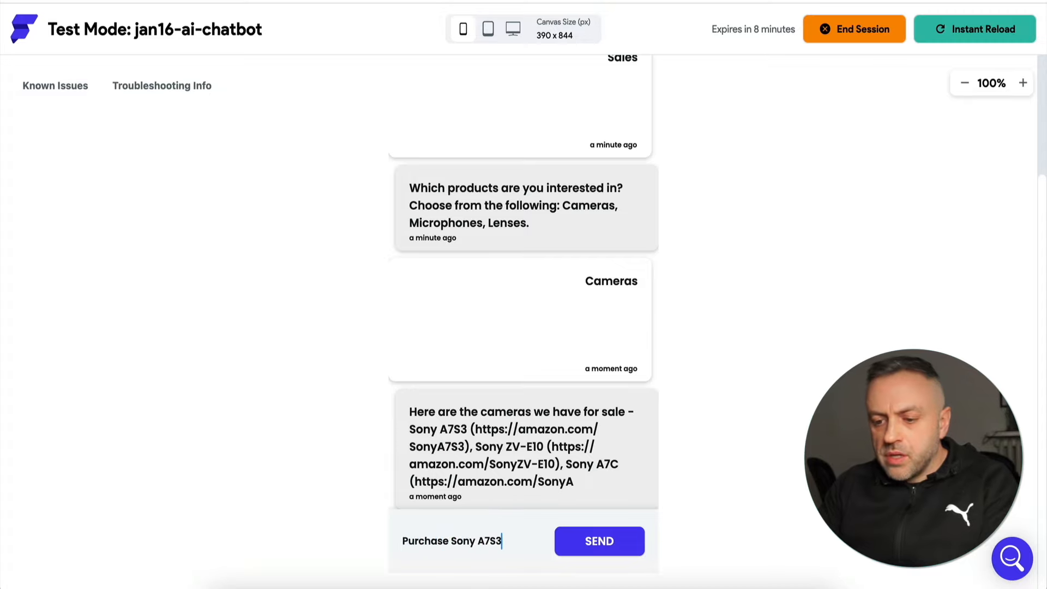
{"action": "left_click", "coordinate": [575, 548]}
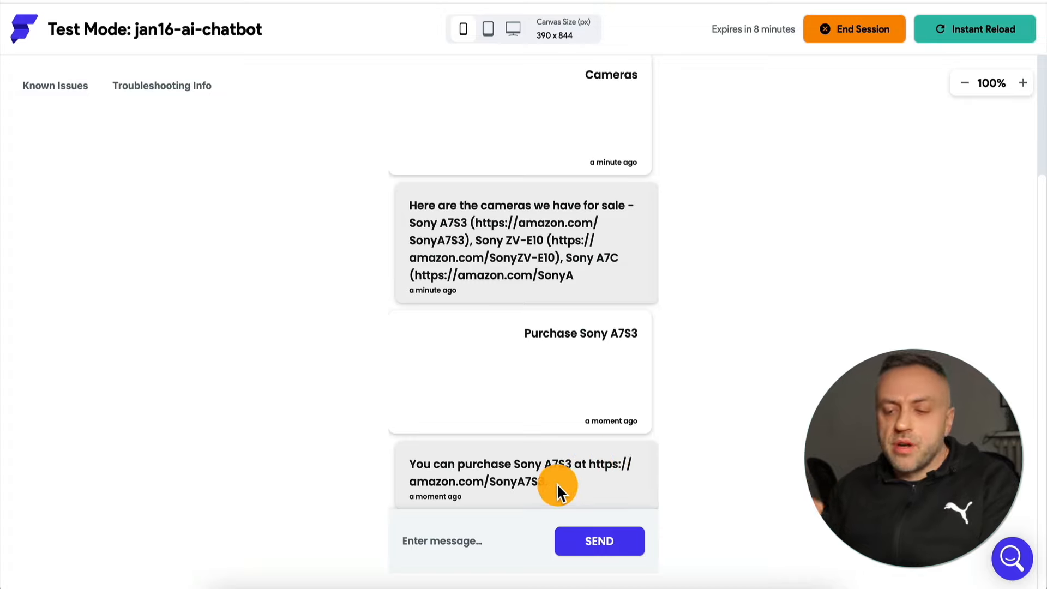
- Ask the chatbot "What kind of microphones do you have?" and highlight the matching microphone rows in the spreadsheet's Products sheet
{"action": "left_click", "coordinate": [462, 542]}
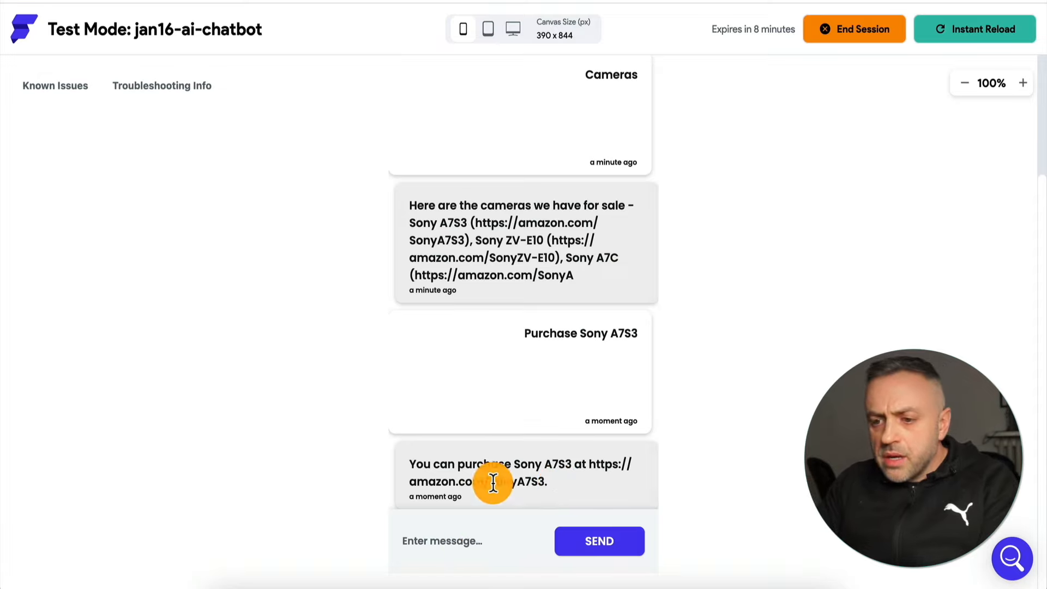
{"action": "scroll", "coordinate": [551, 319], "scroll_direction": "up", "scroll_amount": 3}
{"action": "scroll", "coordinate": [551, 319], "scroll_direction": "up", "scroll_amount": 2}
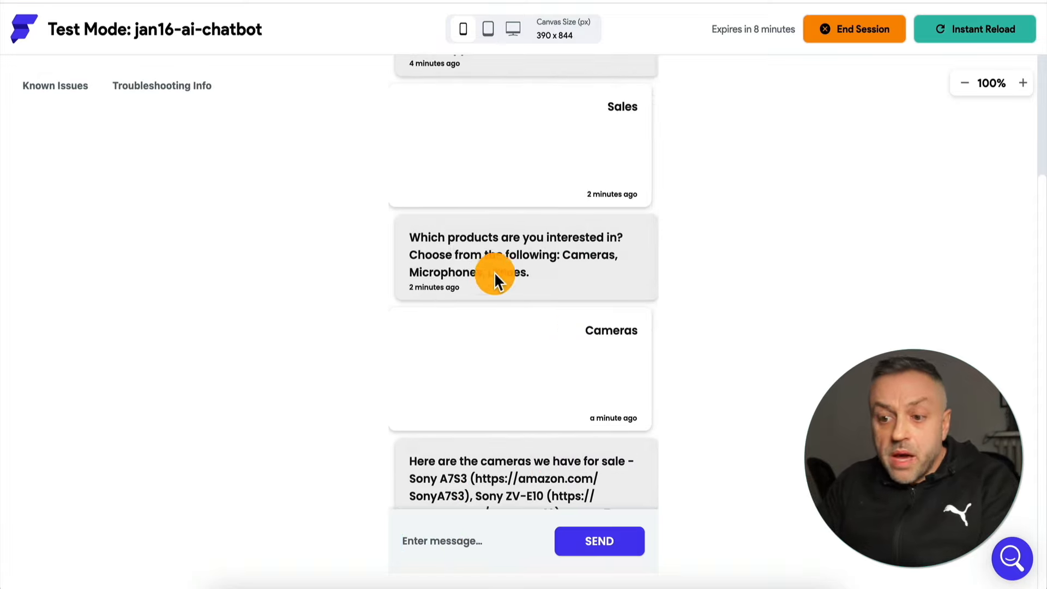
{"action": "type", "text": "Wha"}
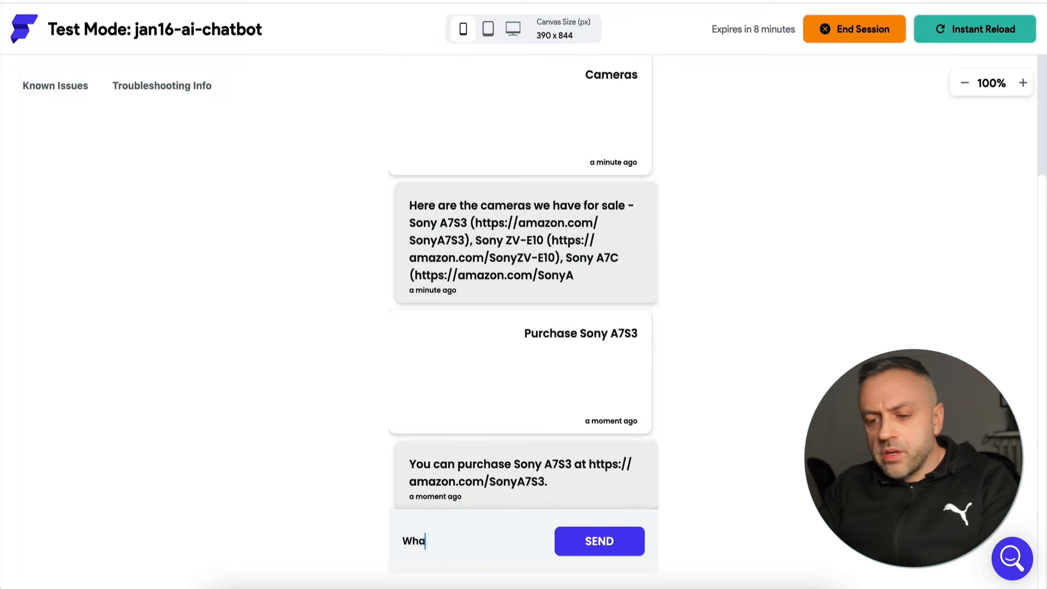
{"action": "type", "text": "t kind of microphones do you have?"}
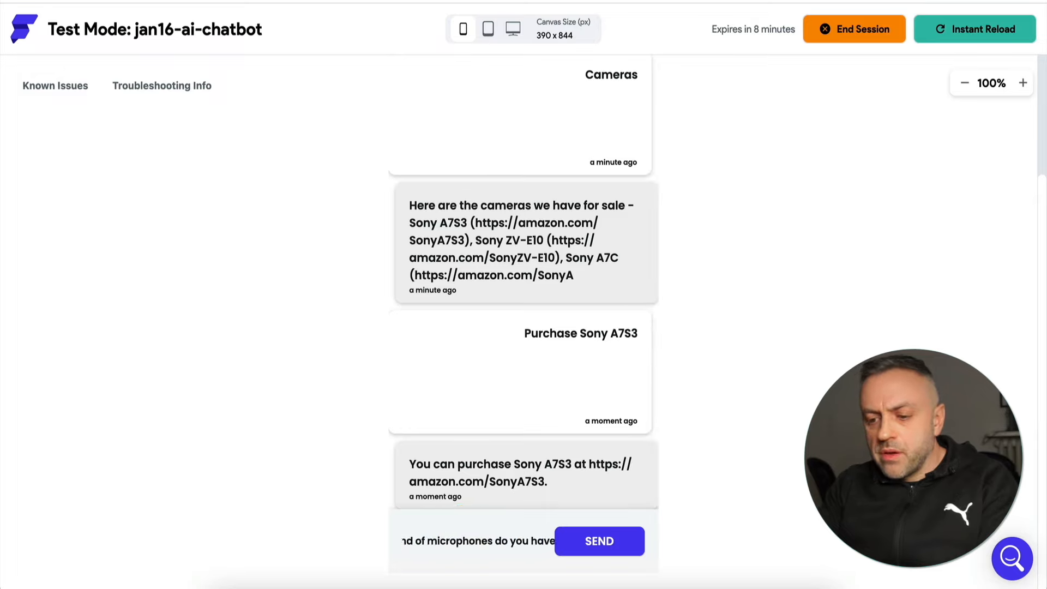
{"action": "key", "text": "Return"}
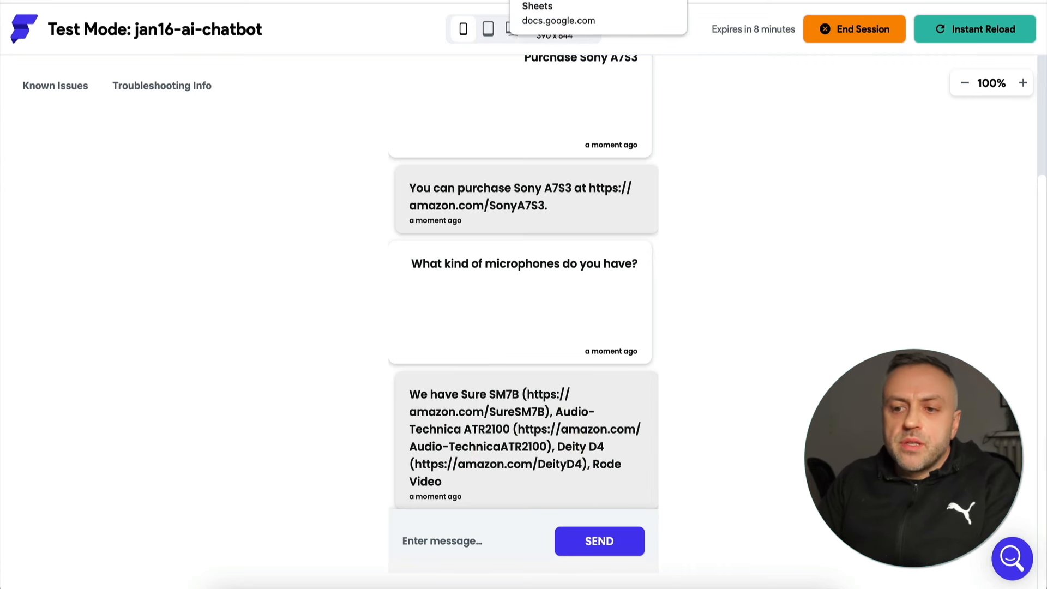
{"action": "left_click", "coordinate": [546, 1]}
{"action": "left_click_drag", "start_coordinate": [87, 204], "coordinate": [204, 259]}
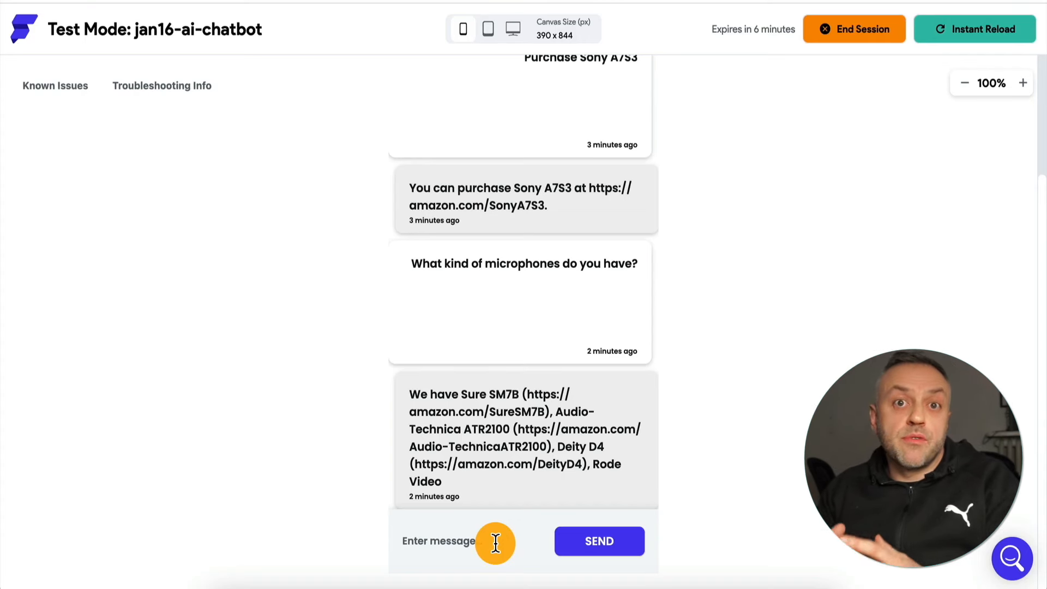
- Send the chatbot the brand question "Do you. have Sony Cameras?" in the FlutterFlow test chat
{"action": "type", "text": "D"}
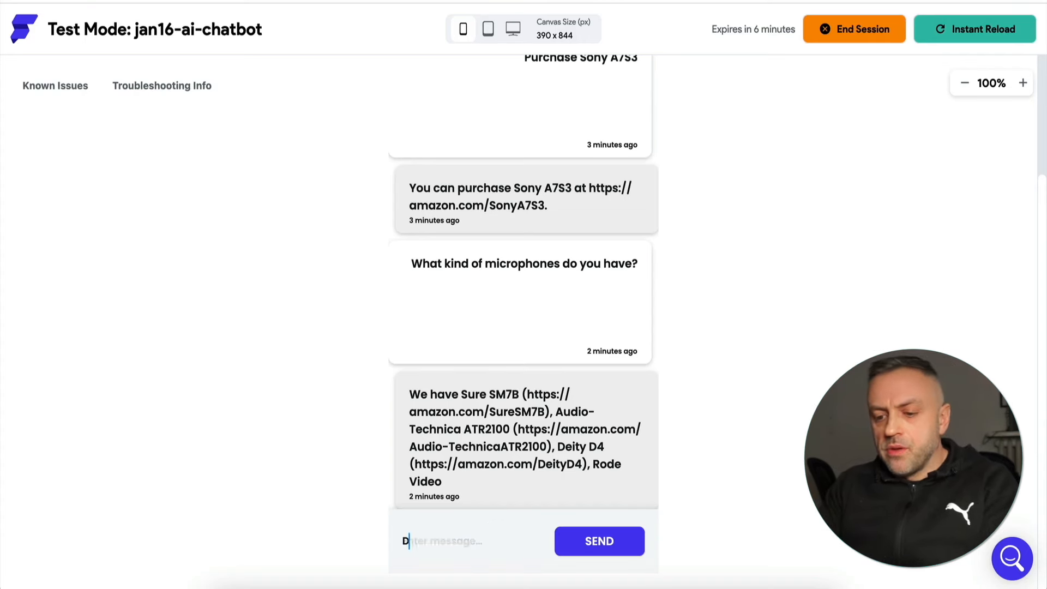
{"action": "type", "text": "o you. have Sony C"}
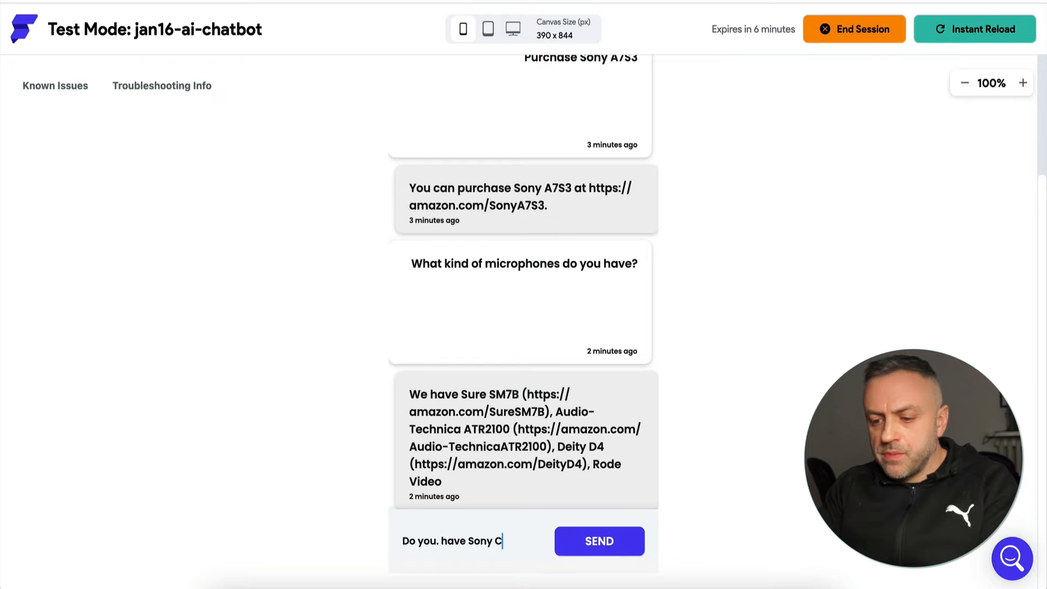
{"action": "type", "text": "ameras?"}
{"action": "key", "text": "Return"}
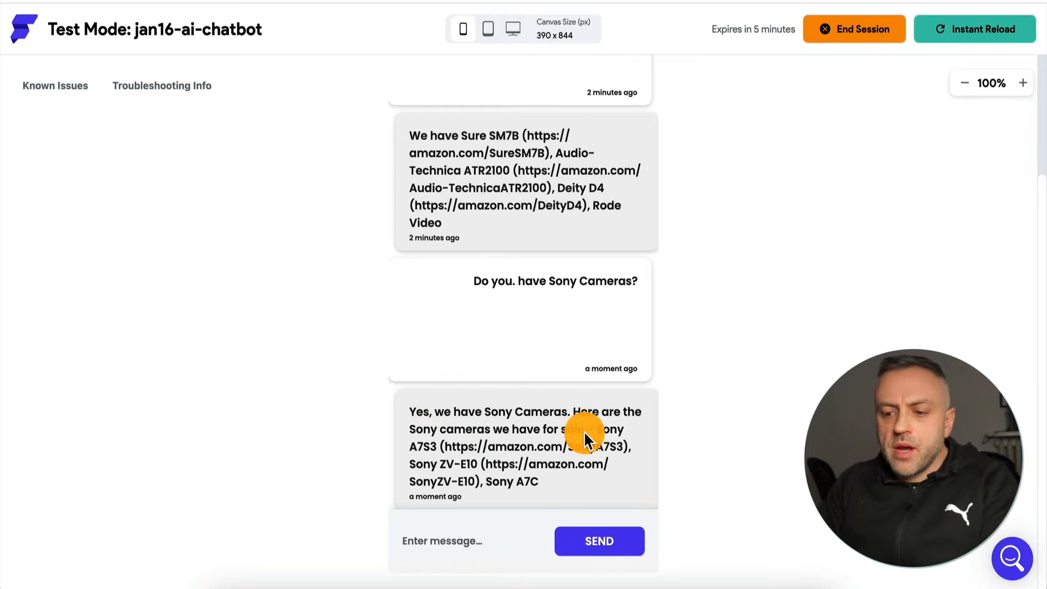
- Ask the chatbot "Do you have Panasonic cameras?" and highlight the Panasonic brand and model in the spreadsheet's Products sheet
{"action": "left_click", "coordinate": [488, 548]}
{"action": "type", "text": "Do you "}
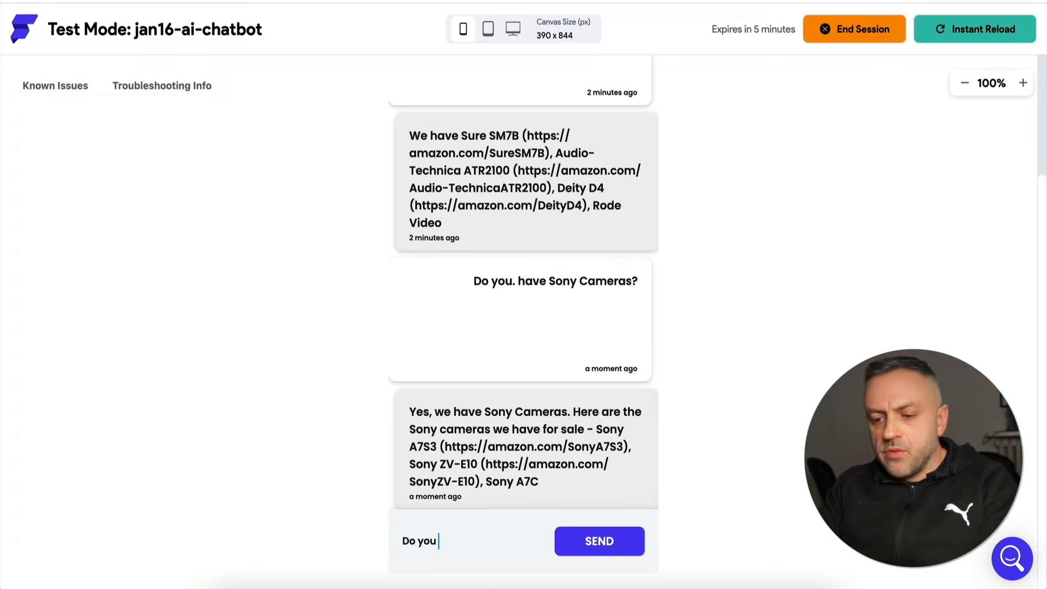
{"action": "type", "text": "have Panasonic "}
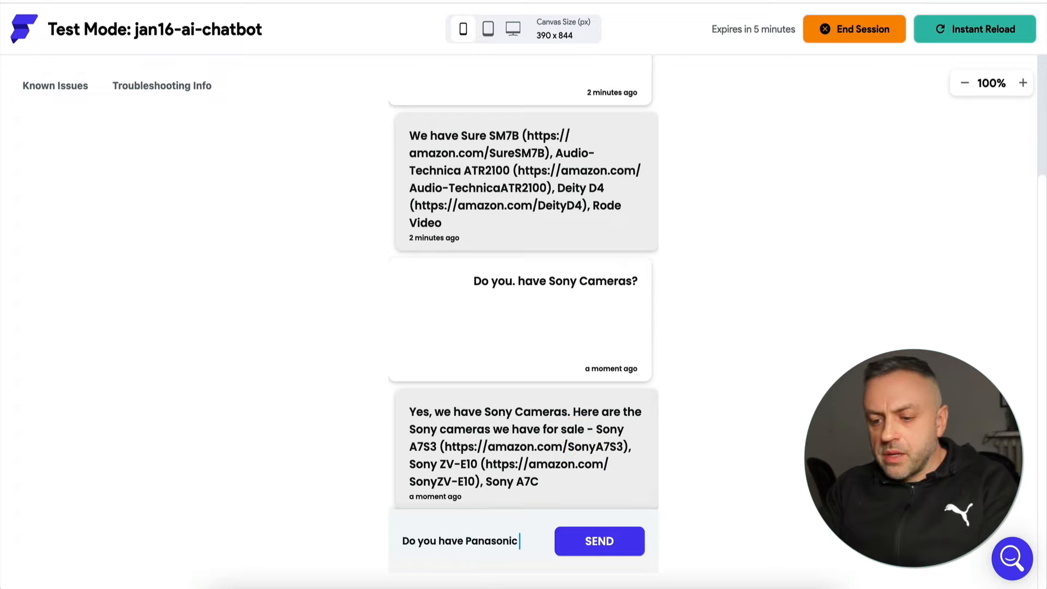
{"action": "type", "text": "camer"}
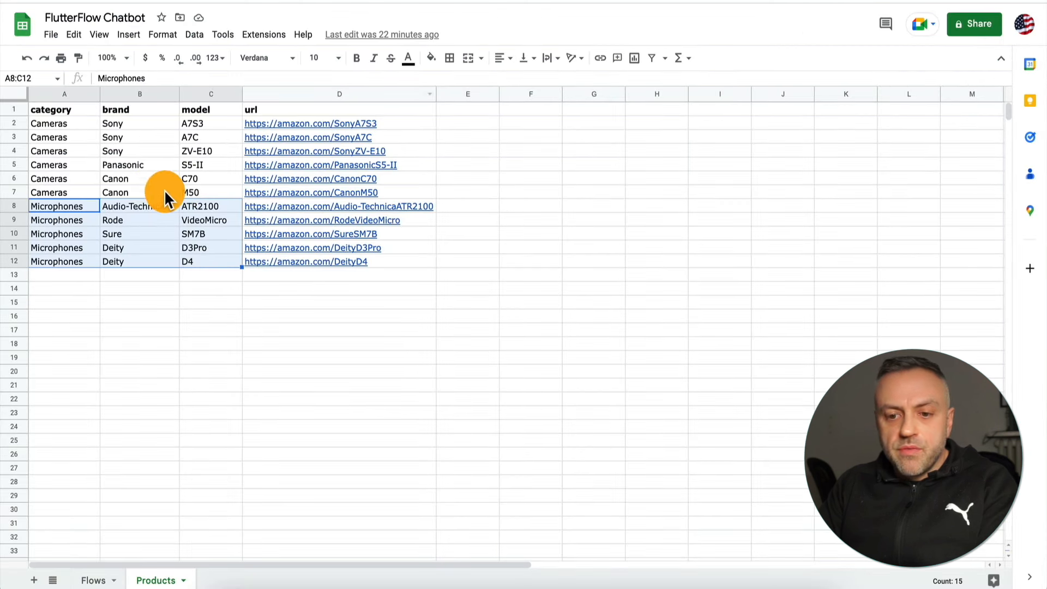
{"action": "left_click", "coordinate": [135, 193]}
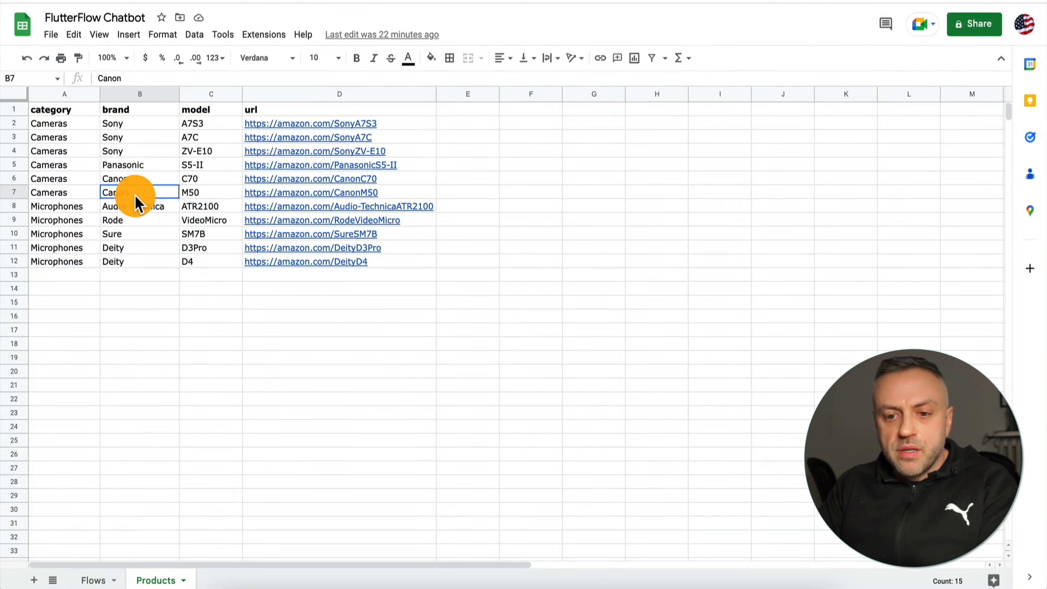
{"action": "left_click_drag", "start_coordinate": [133, 163], "coordinate": [198, 163]}
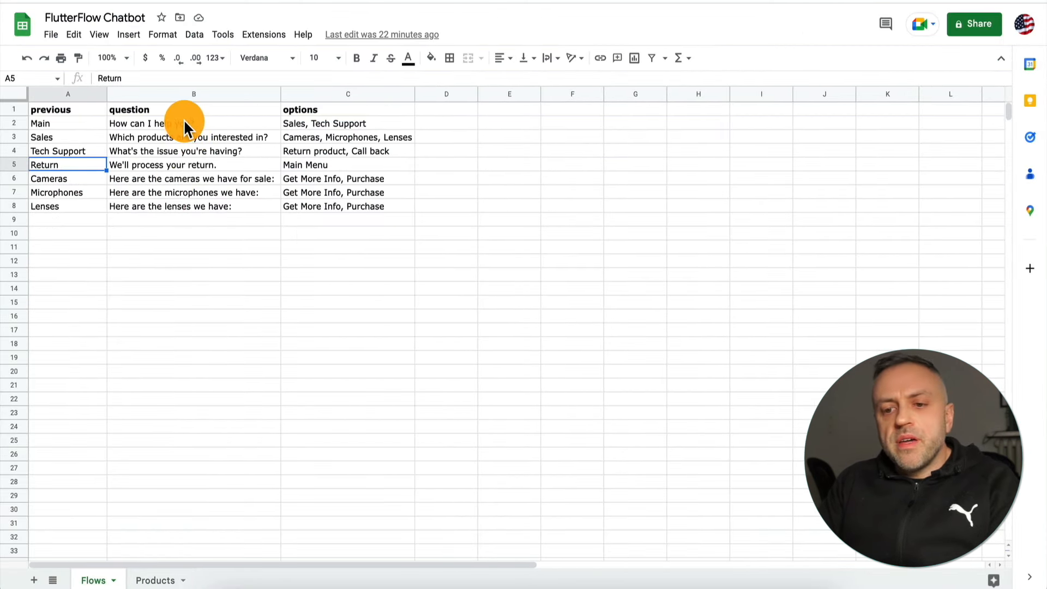
- In the Flows sheet, highlight the list of questions and the whole Tech Support row
{"action": "left_click_drag", "start_coordinate": [183, 121], "coordinate": [228, 206]}
{"action": "left_click", "coordinate": [228, 206]}
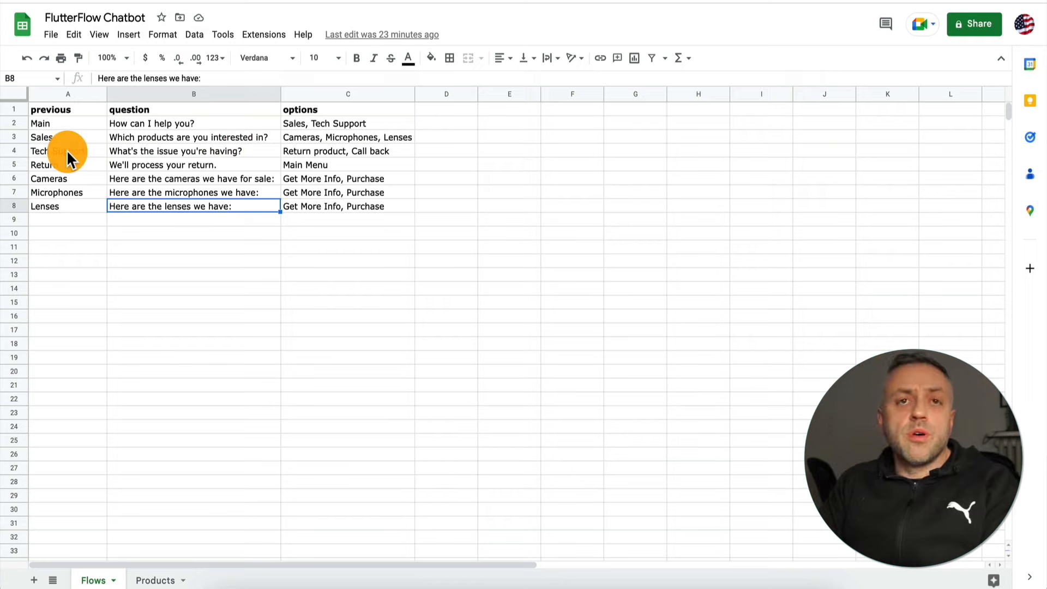
{"action": "left_click_drag", "start_coordinate": [67, 151], "coordinate": [333, 153]}
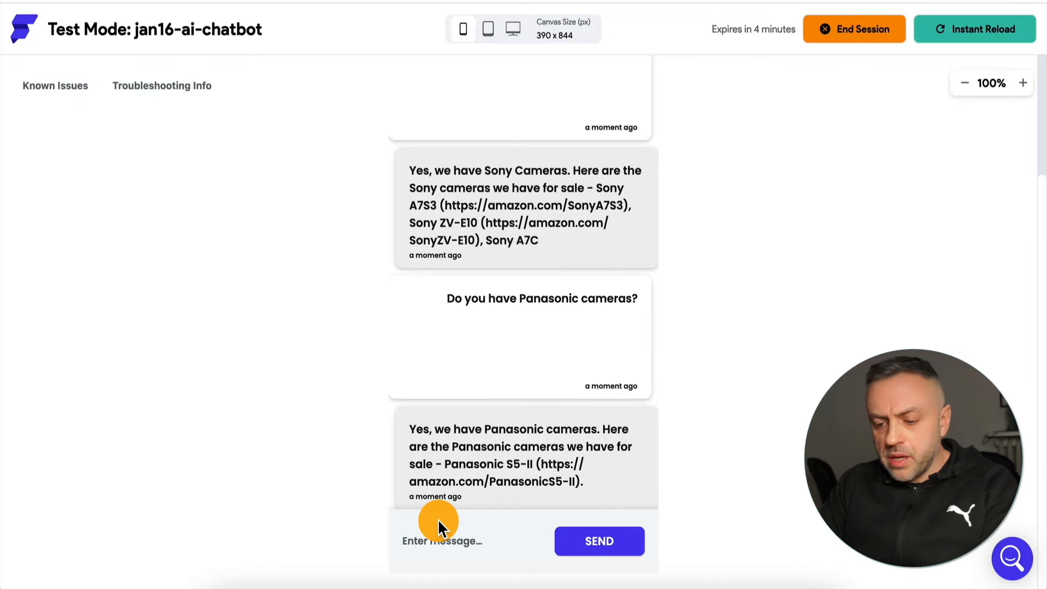
- Send "Tech support" in the test chat and check the reply against the Tech Support question in the Flows sheet
{"action": "type", "text": "Tech support"}
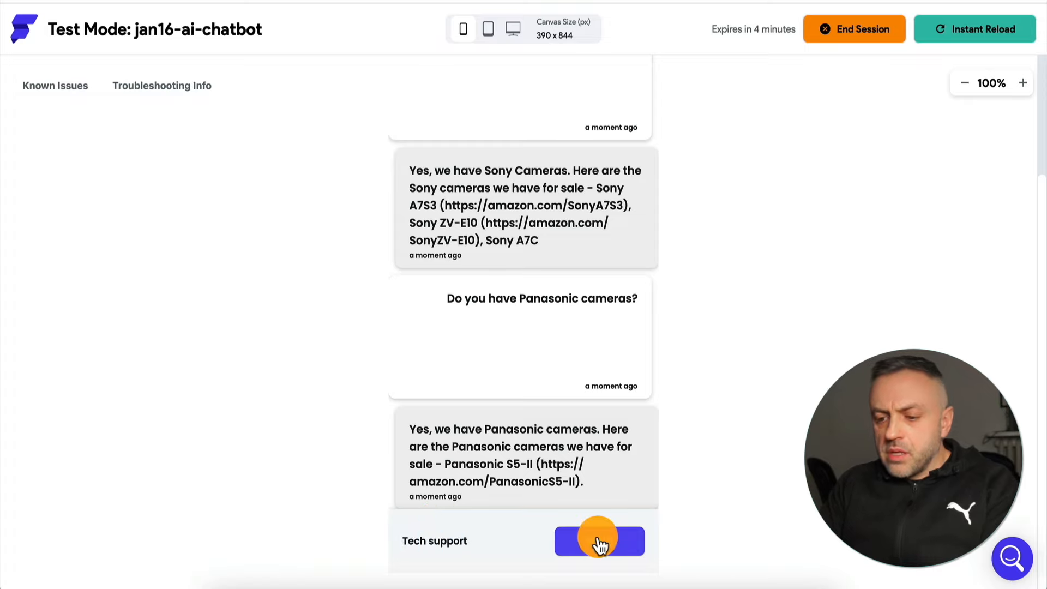
{"action": "left_click", "coordinate": [596, 541]}
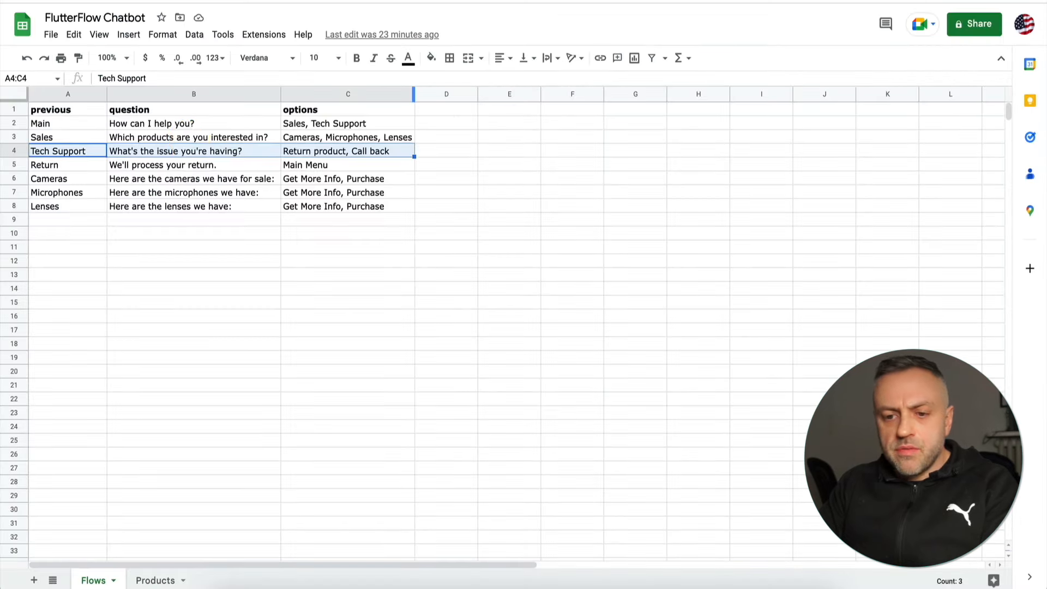
{"action": "left_click", "coordinate": [175, 151]}
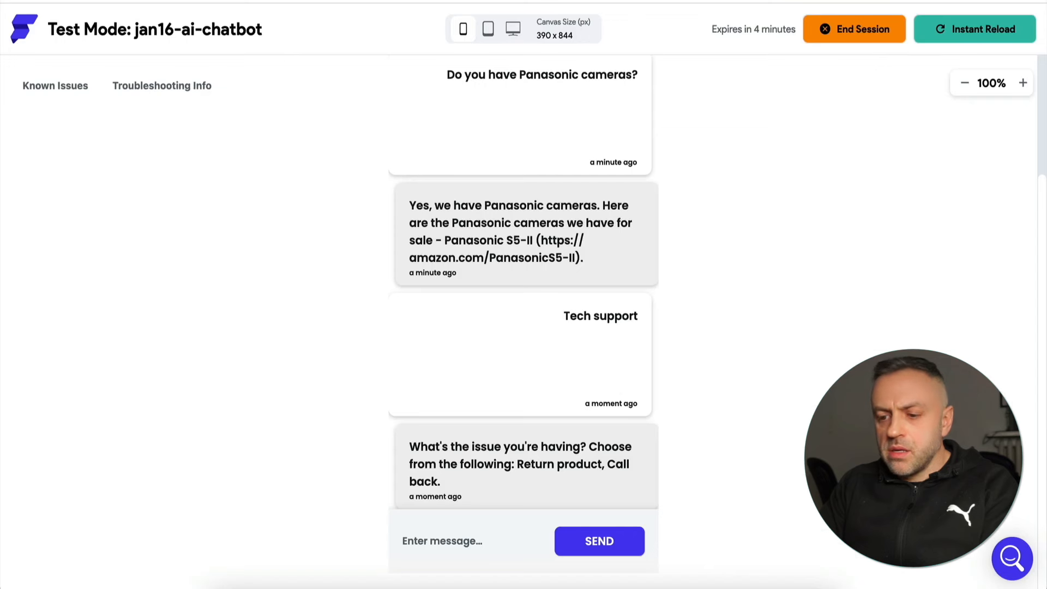
- Answer the chatbot's issue question with "Return" and check the reply against the Return row and its option in the Flows sheet
{"action": "left_click", "coordinate": [470, 541]}
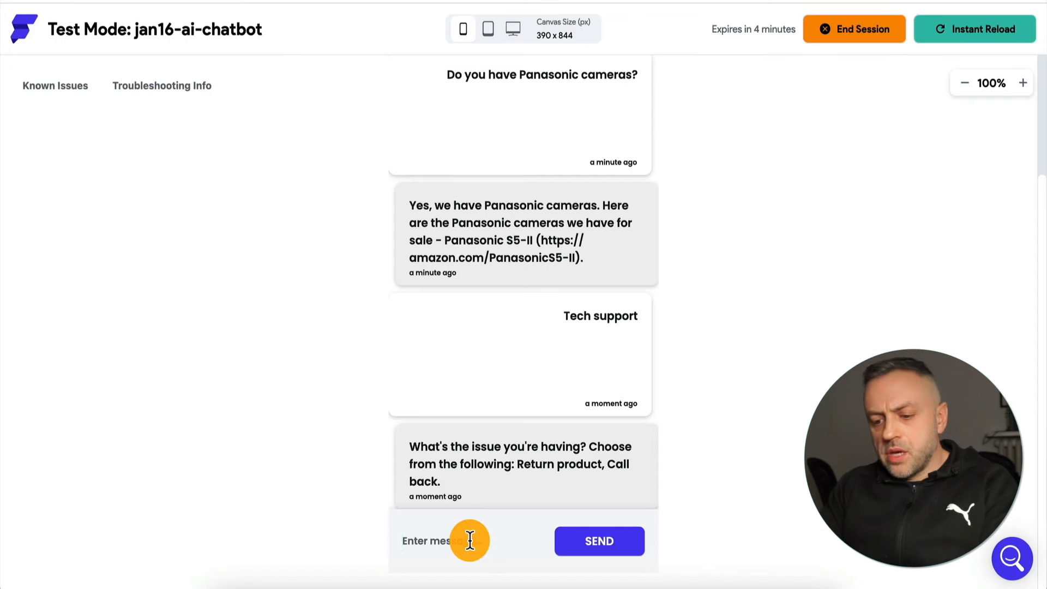
{"action": "type", "text": "Return"}
{"action": "key", "text": "Return"}
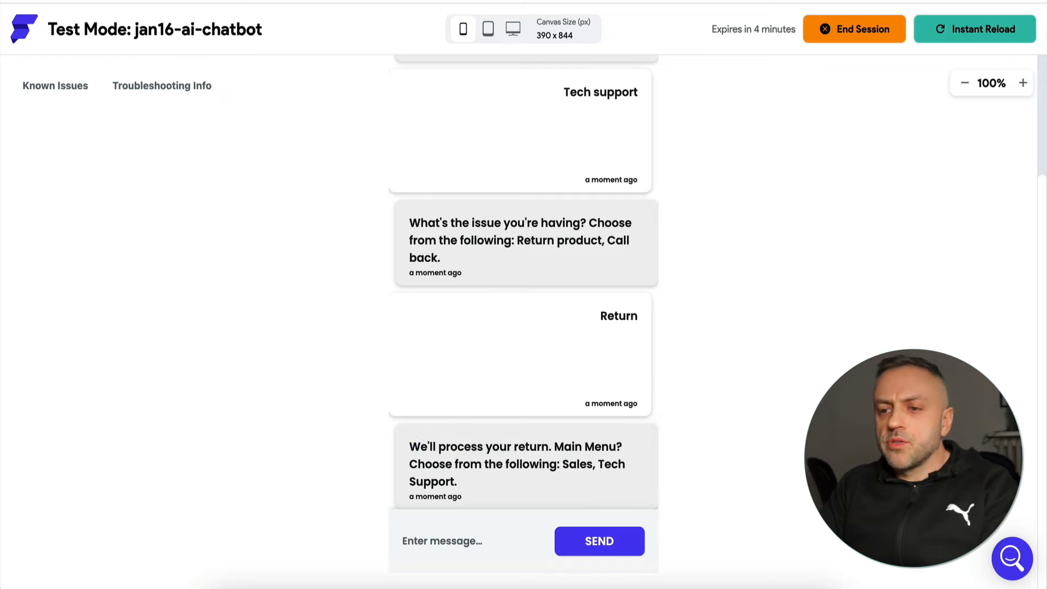
{"action": "key", "text": "ctrl+Tab"}
{"action": "left_click", "coordinate": [71, 164]}
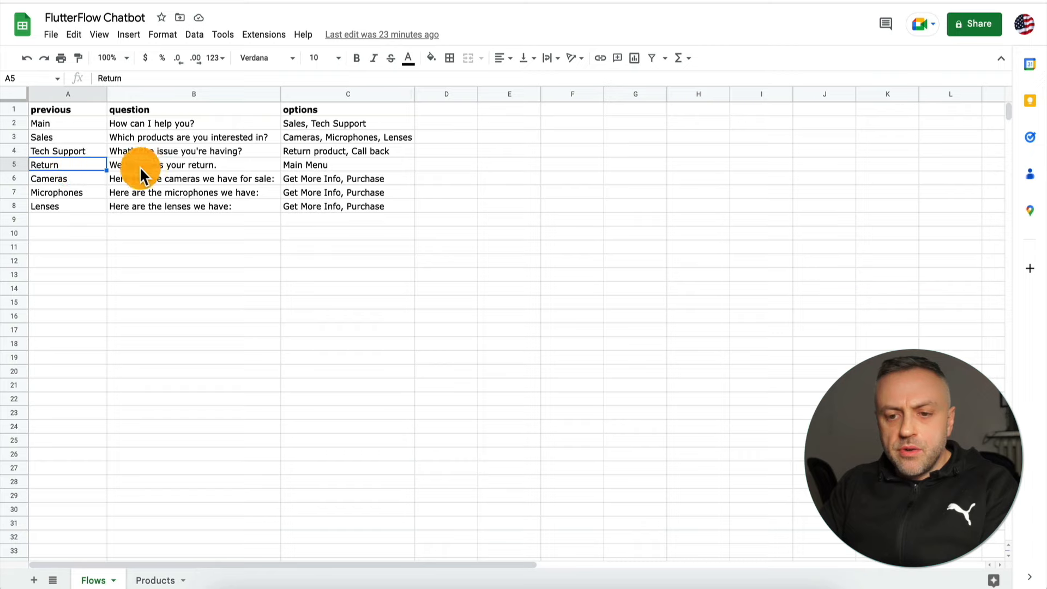
{"action": "left_click", "coordinate": [311, 164]}
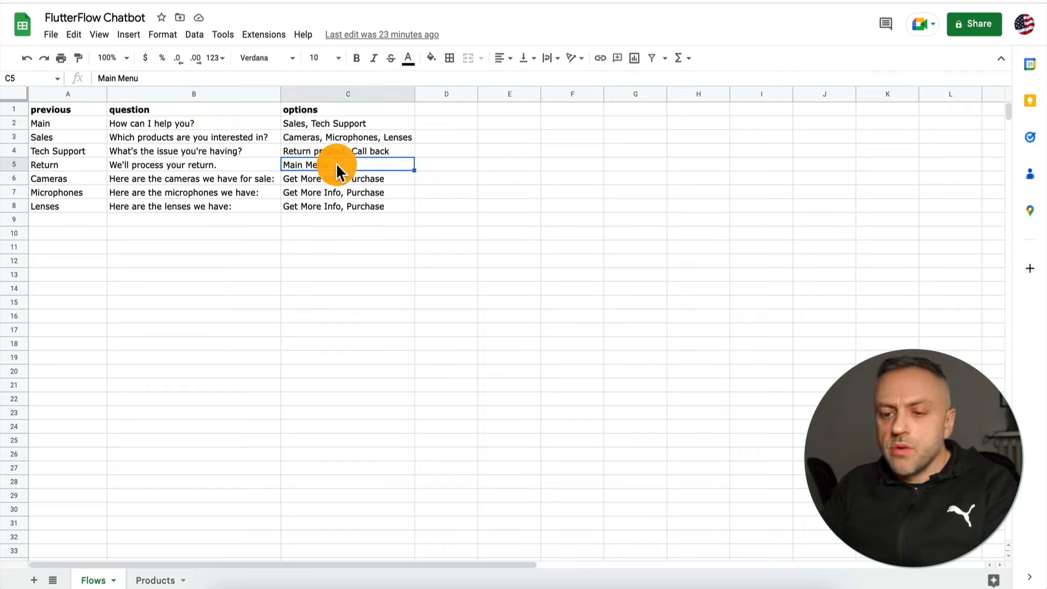
- Switch to the OpenAI website and open the account's API keys page
{"action": "left_click", "coordinate": [649, 1]}
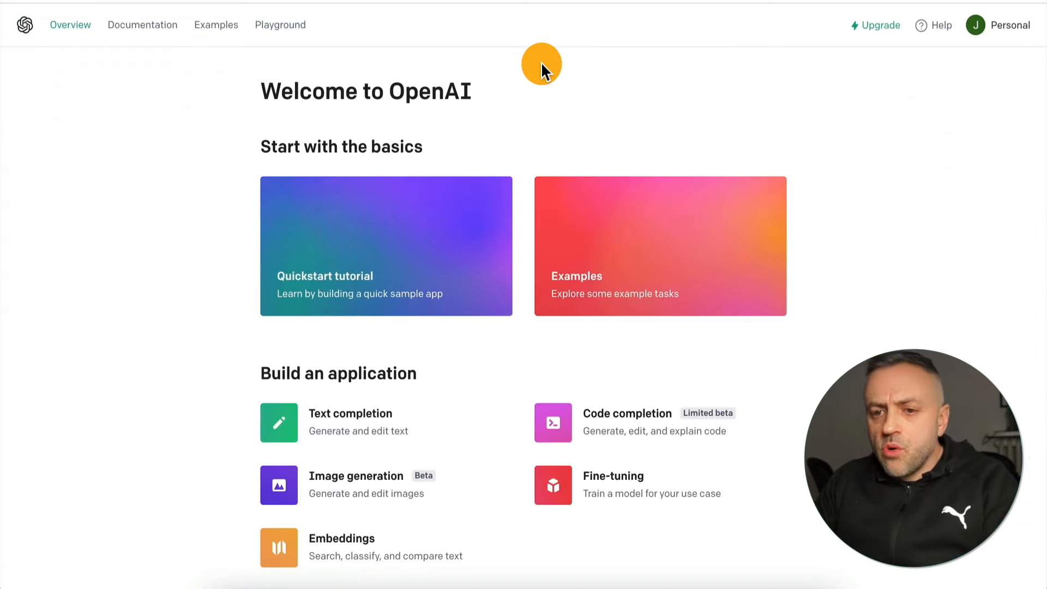
{"action": "left_click", "coordinate": [1010, 27]}
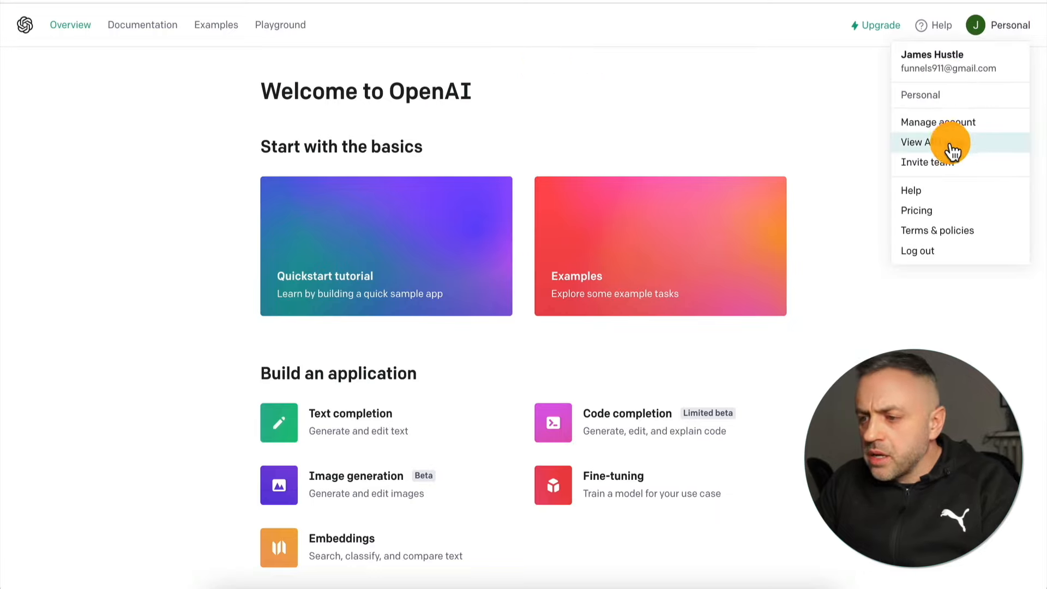
{"action": "left_click", "coordinate": [933, 143]}
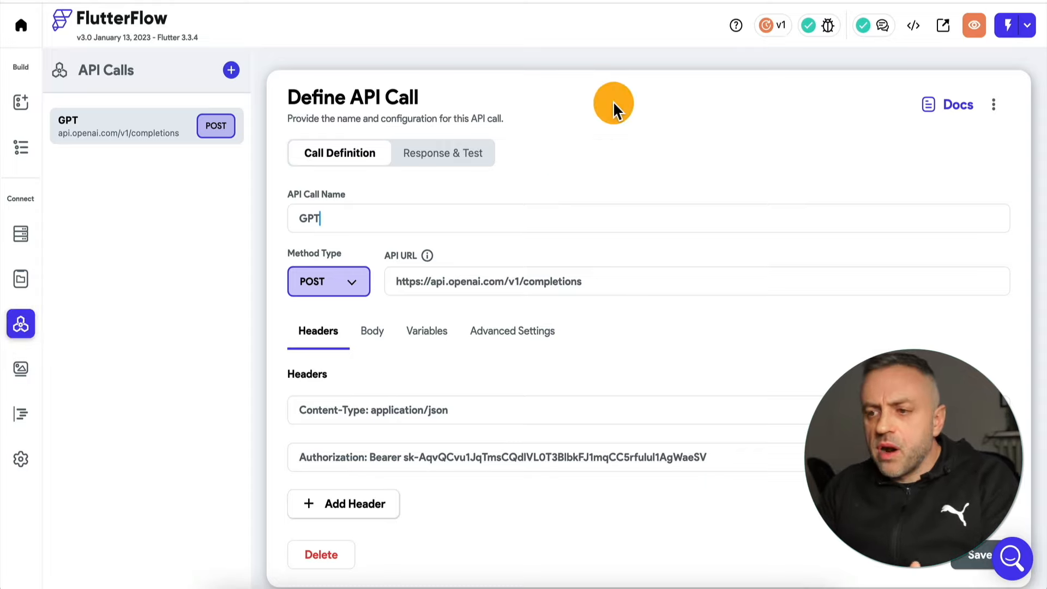
- View the e-commerce chatbot prompt's code in the OpenAI Playground and highlight its endpoint URL, API key placeholder and start of the prompt
{"action": "left_click", "coordinate": [482, 1]}
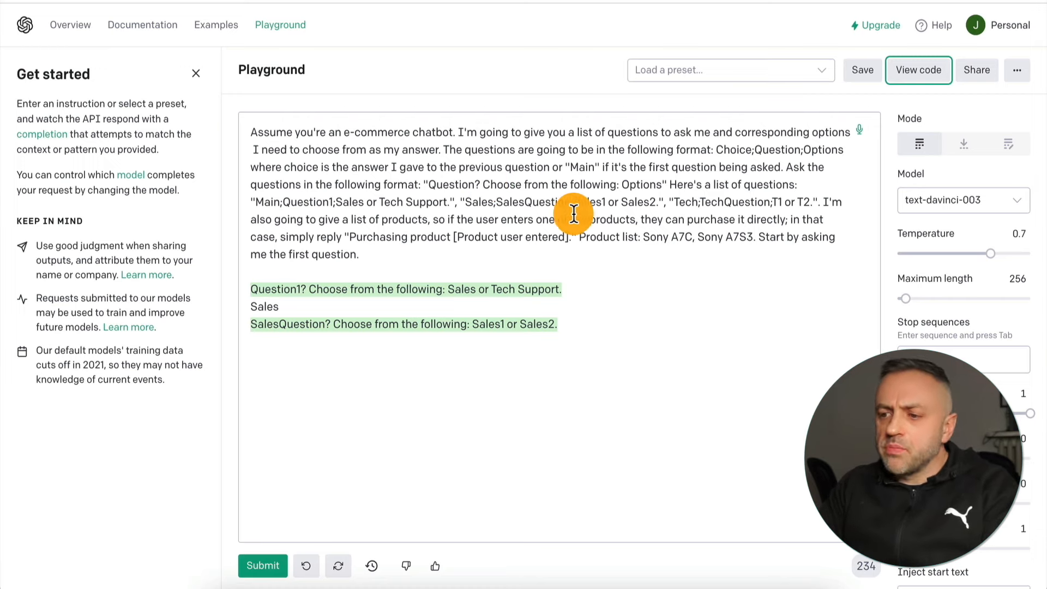
{"action": "left_click", "coordinate": [762, 166]}
{"action": "left_click", "coordinate": [921, 71]}
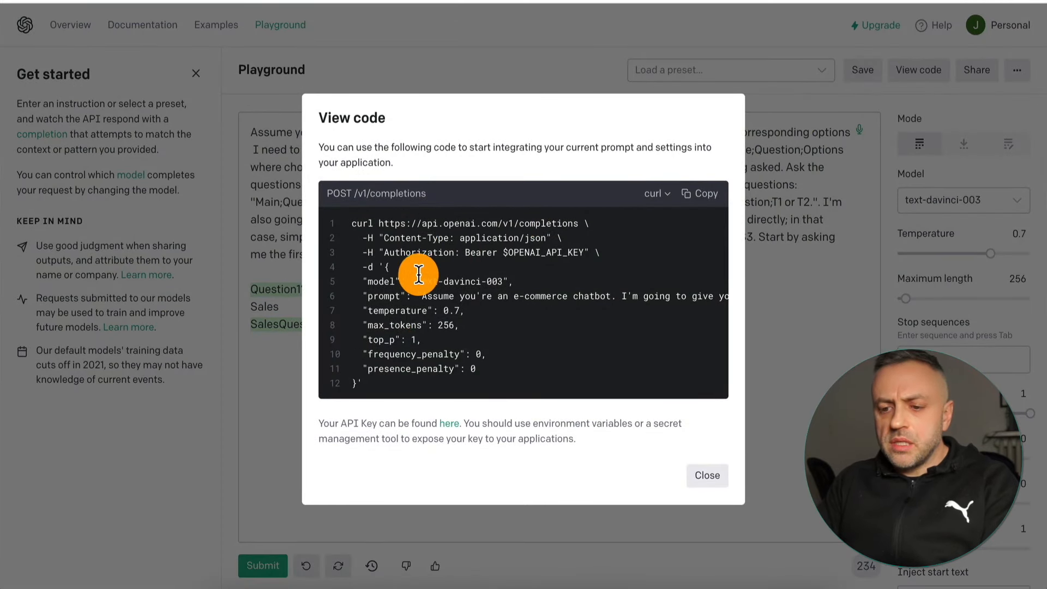
{"action": "left_click_drag", "start_coordinate": [426, 193], "coordinate": [577, 223]}
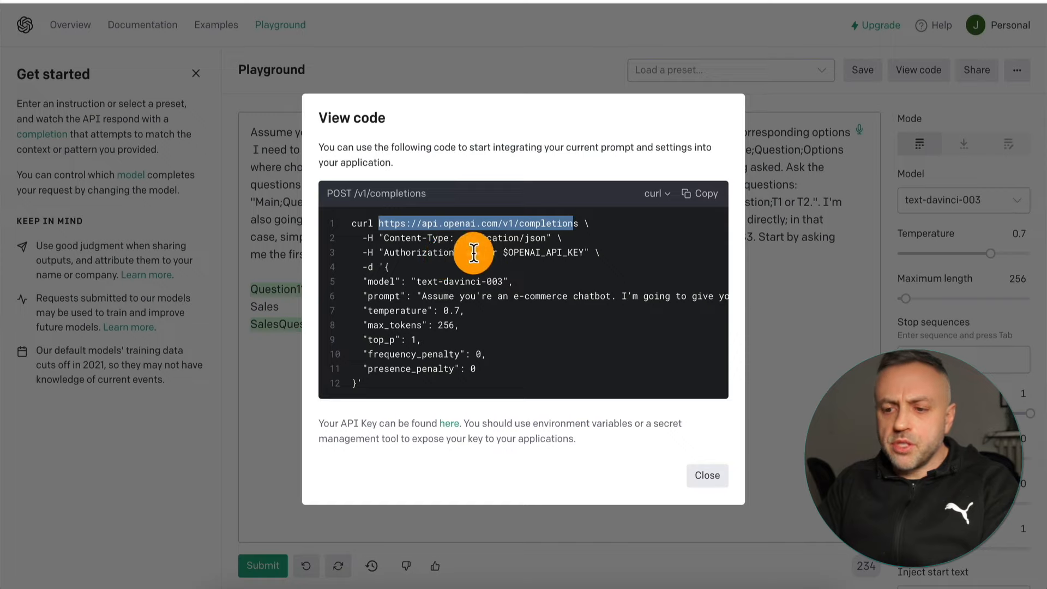
{"action": "left_click_drag", "start_coordinate": [503, 252], "coordinate": [580, 252]}
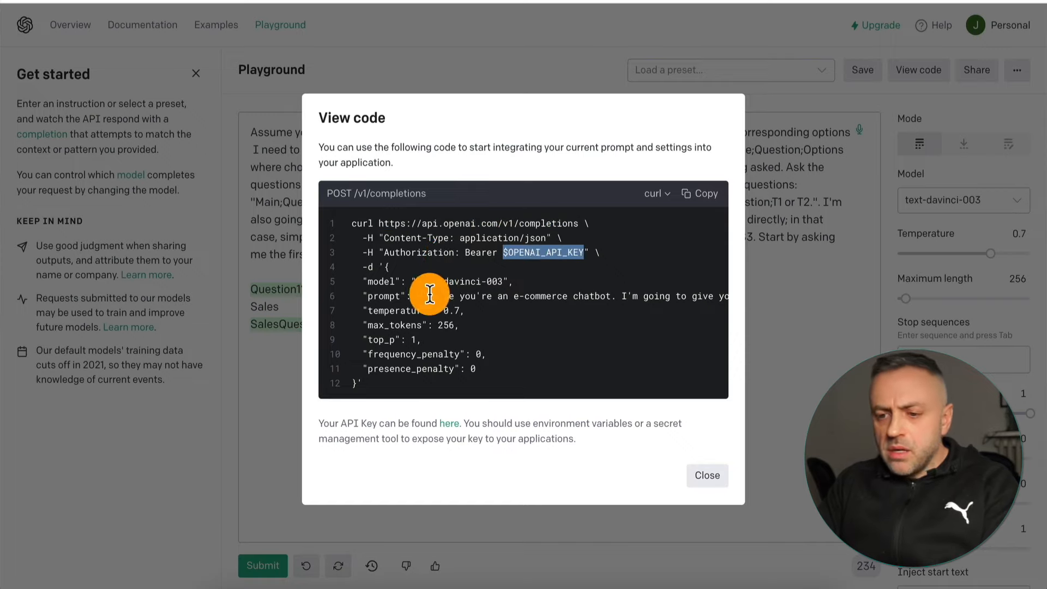
{"action": "left_click_drag", "start_coordinate": [422, 296], "coordinate": [476, 296]}
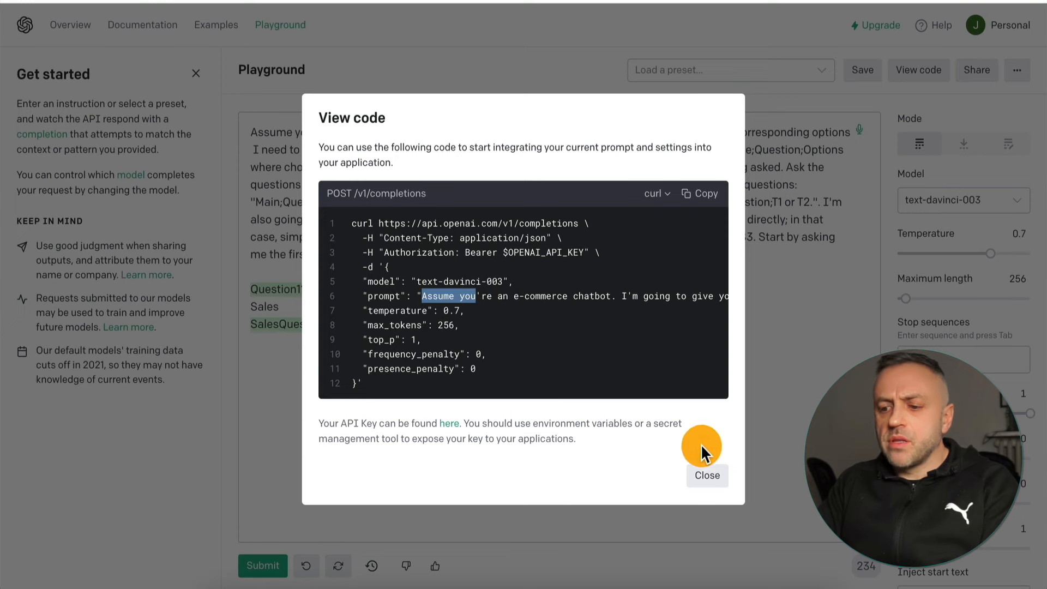
- Close the code view, switch to FlutterFlow and review the GPT API call's body and variables
{"action": "left_click", "coordinate": [709, 478]}
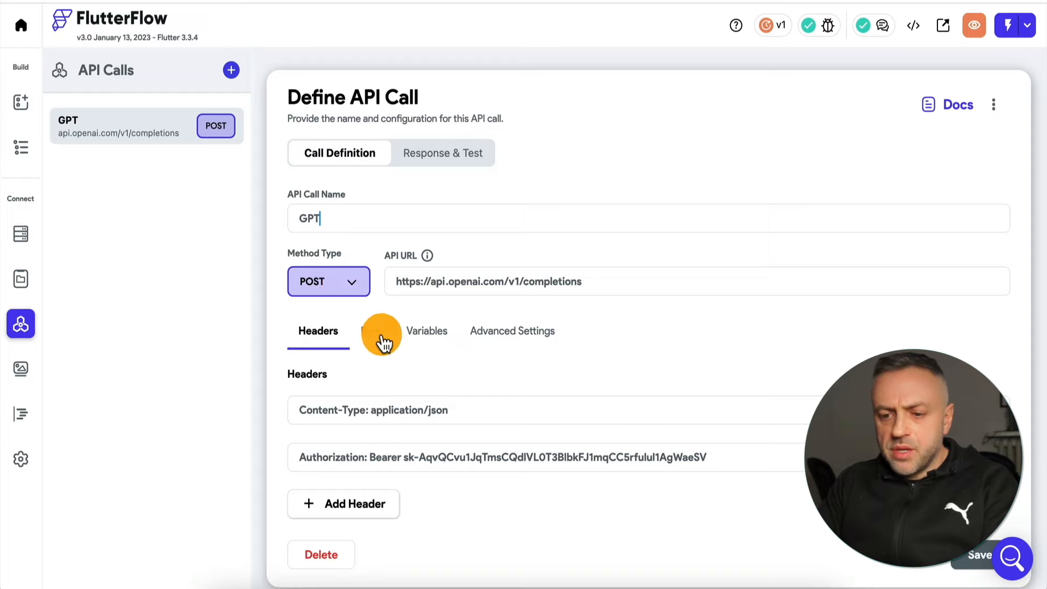
{"action": "left_click", "coordinate": [380, 338]}
{"action": "scroll", "coordinate": [525, 427], "scroll_direction": "down", "scroll_amount": 4}
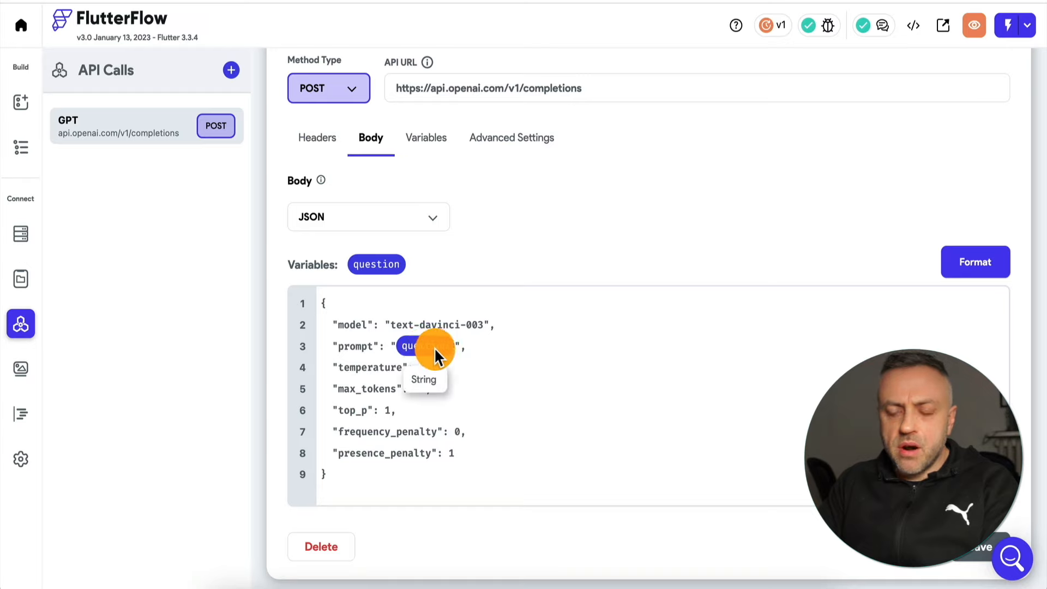
{"action": "left_click", "coordinate": [426, 138]}
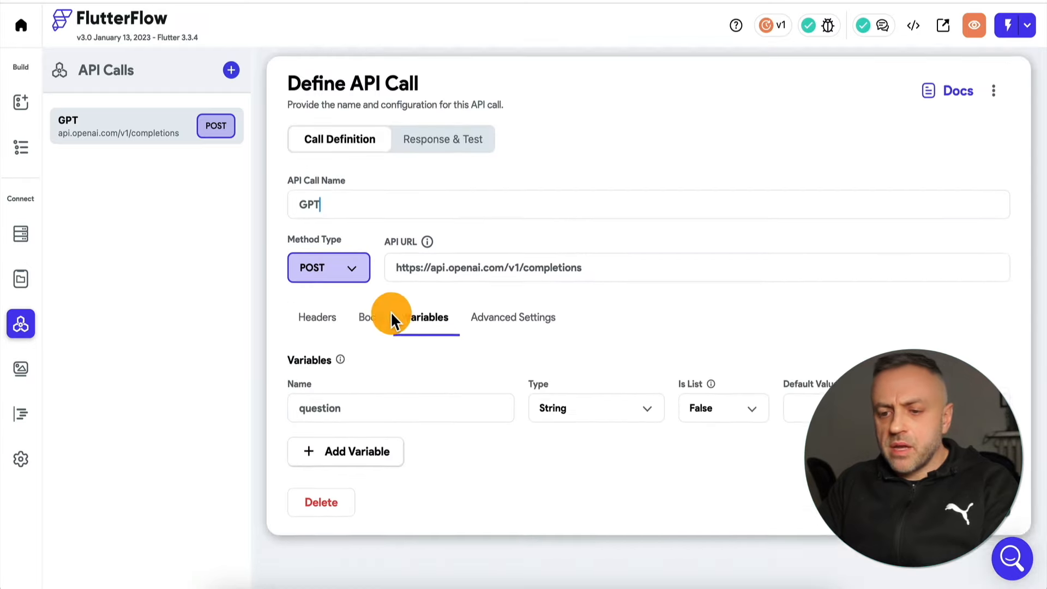
- Test the GPT API call with the question "What is 1+1?" and highlight the answer text in the response
{"action": "left_click", "coordinate": [467, 158]}
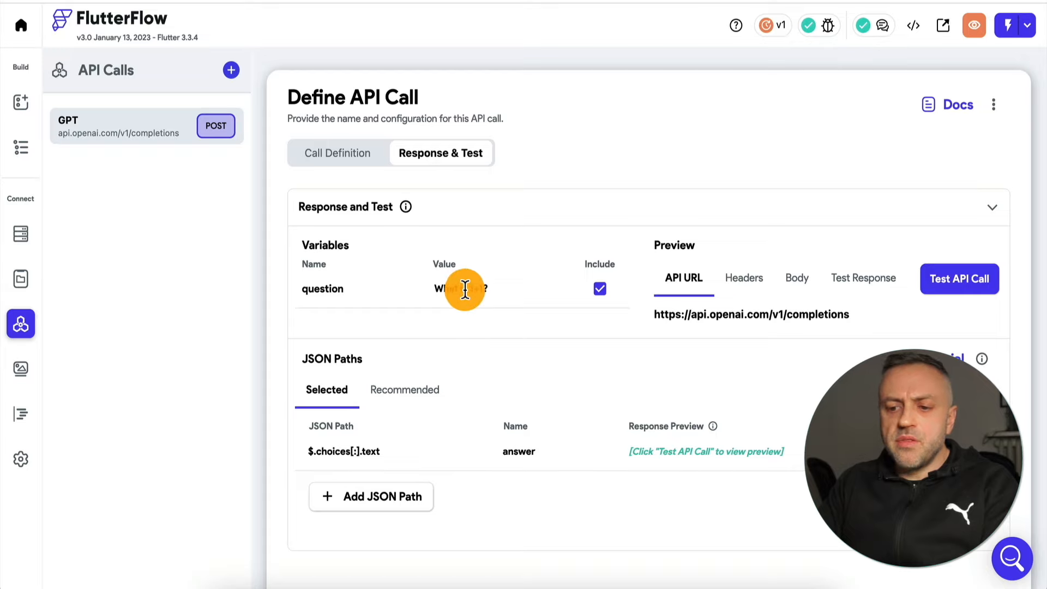
{"action": "left_click", "coordinate": [465, 289]}
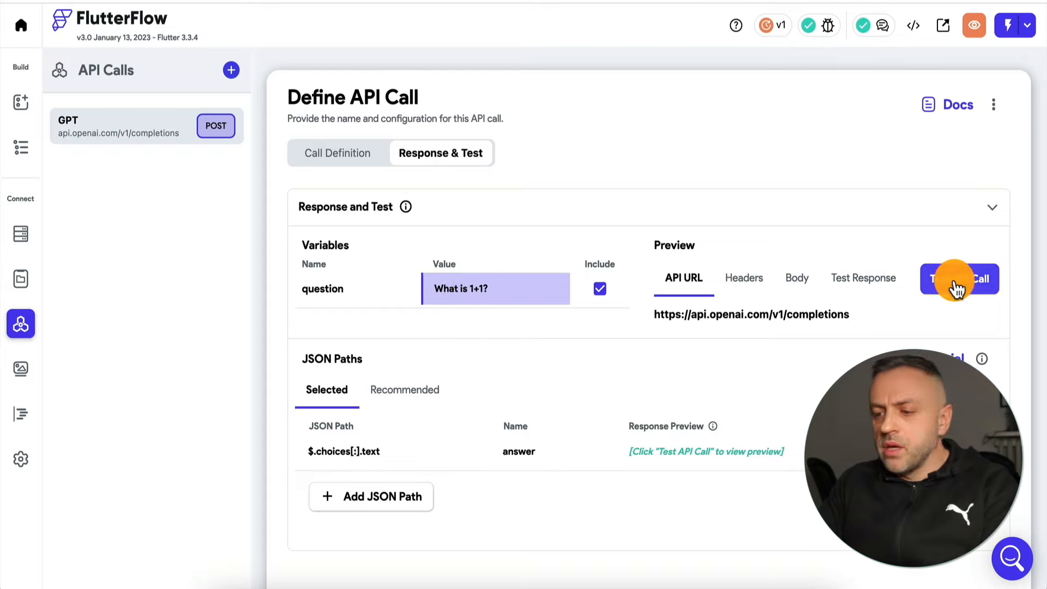
{"action": "left_click", "coordinate": [955, 284]}
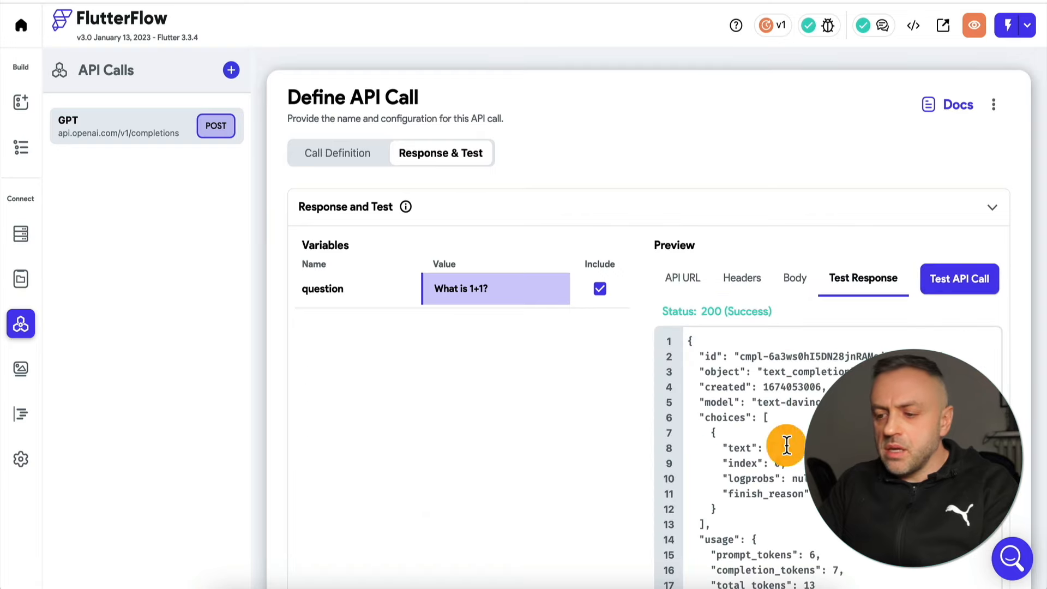
{"action": "scroll", "coordinate": [783, 462], "scroll_direction": "down", "scroll_amount": 2}
{"action": "left_click_drag", "start_coordinate": [772, 364], "coordinate": [851, 364]}
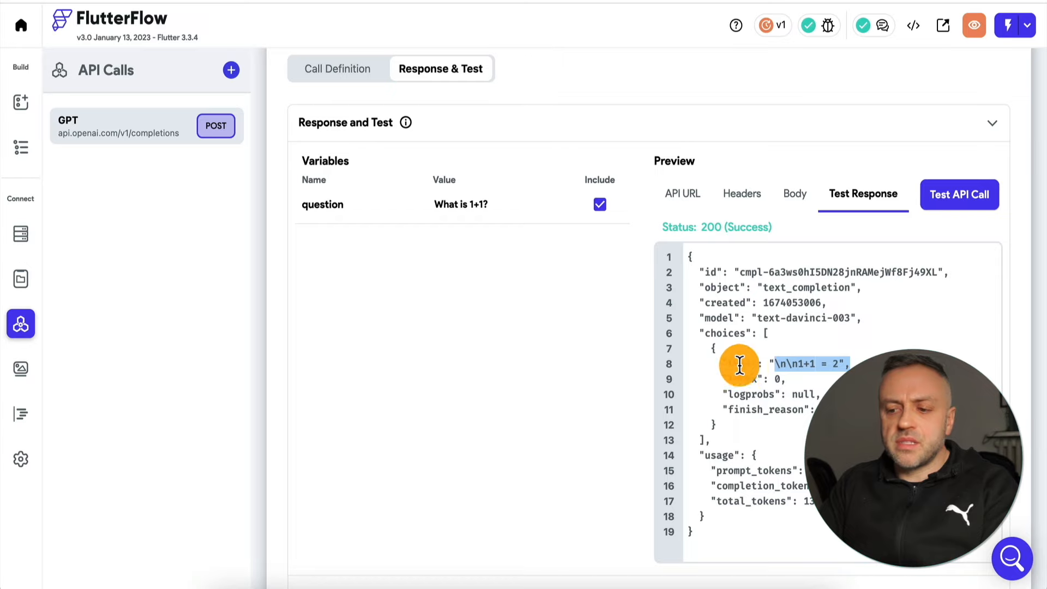
{"action": "scroll", "coordinate": [571, 413], "scroll_direction": "down", "scroll_amount": 5}
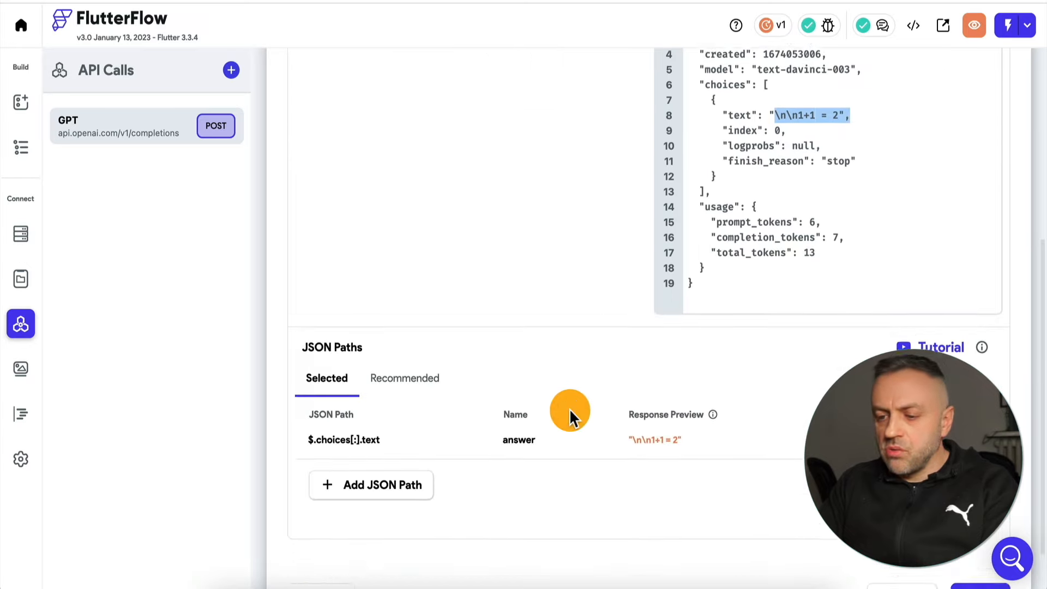
- Review the recommended JSON paths for $.choices[:].text and check its entry and name among the selected paths
{"action": "left_click", "coordinate": [417, 367]}
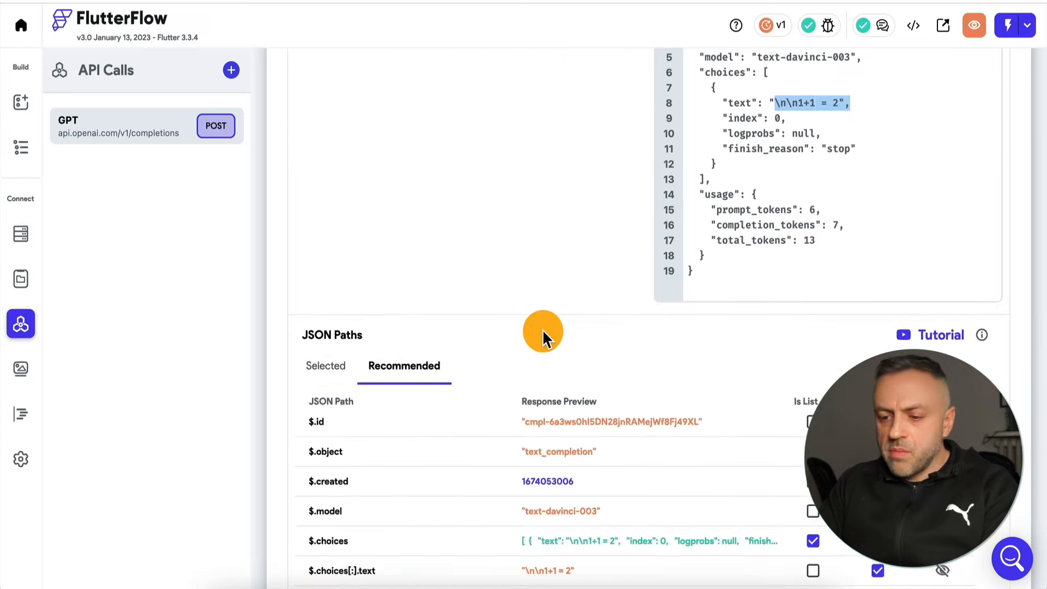
{"action": "scroll", "coordinate": [570, 338], "scroll_direction": "down", "scroll_amount": 4}
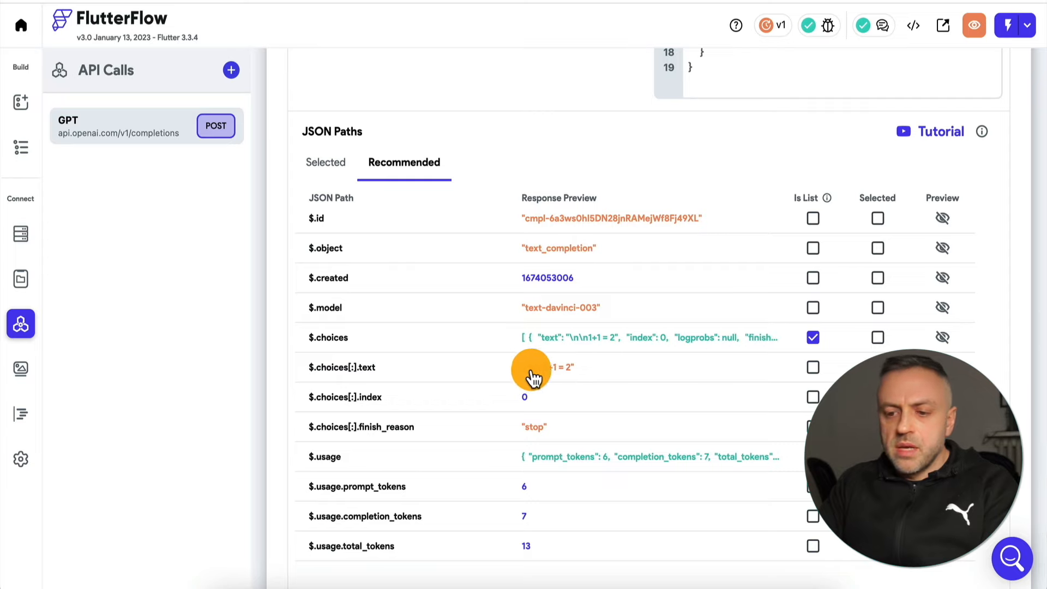
{"action": "mouse_move", "coordinate": [566, 376]}
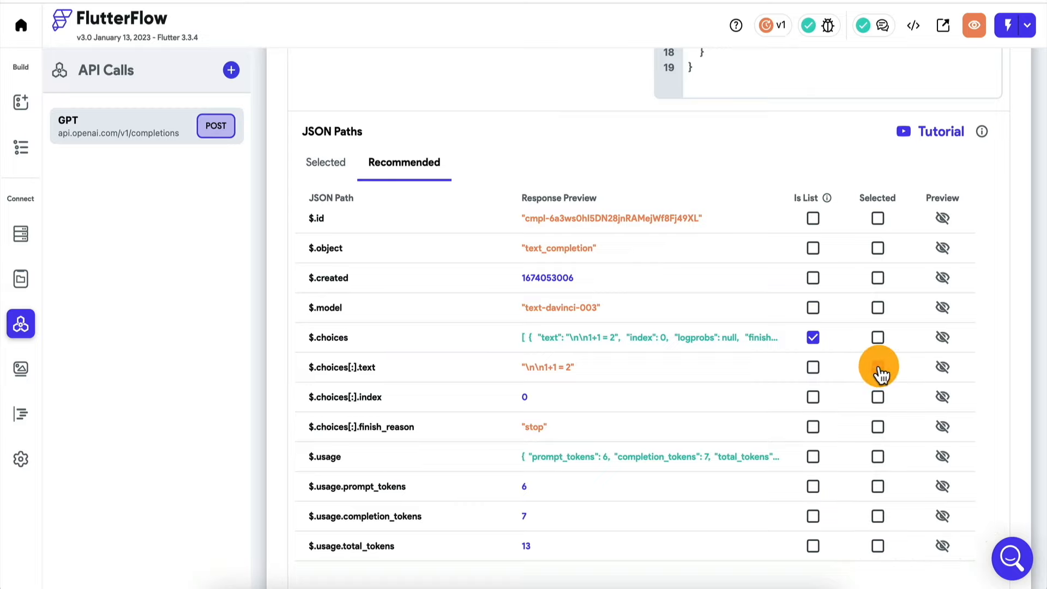
{"action": "left_click", "coordinate": [877, 367]}
{"action": "left_click", "coordinate": [323, 166]}
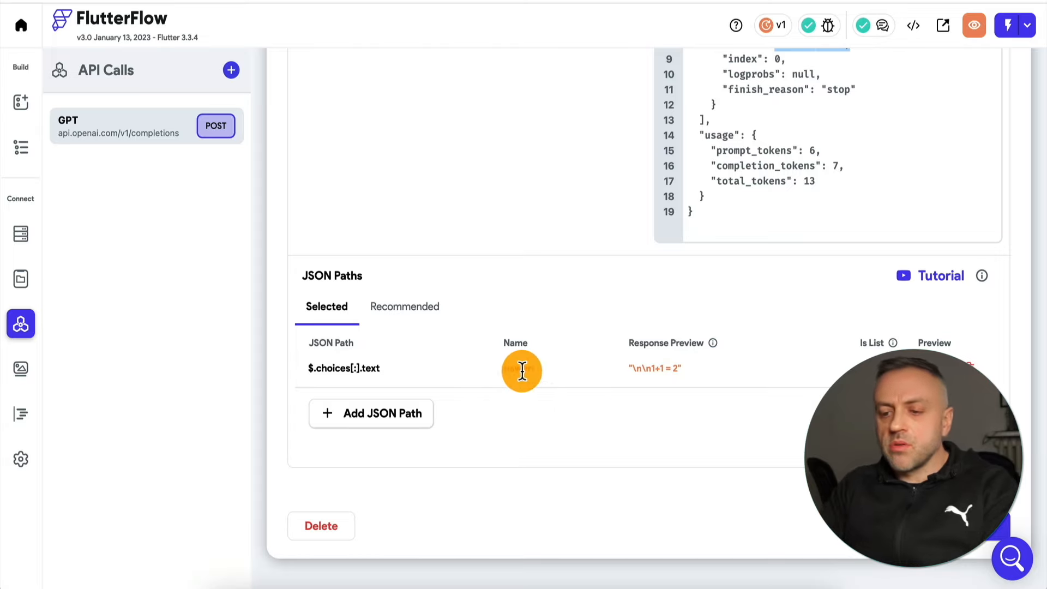
{"action": "scroll", "coordinate": [600, 414], "scroll_direction": "up", "scroll_amount": 2}
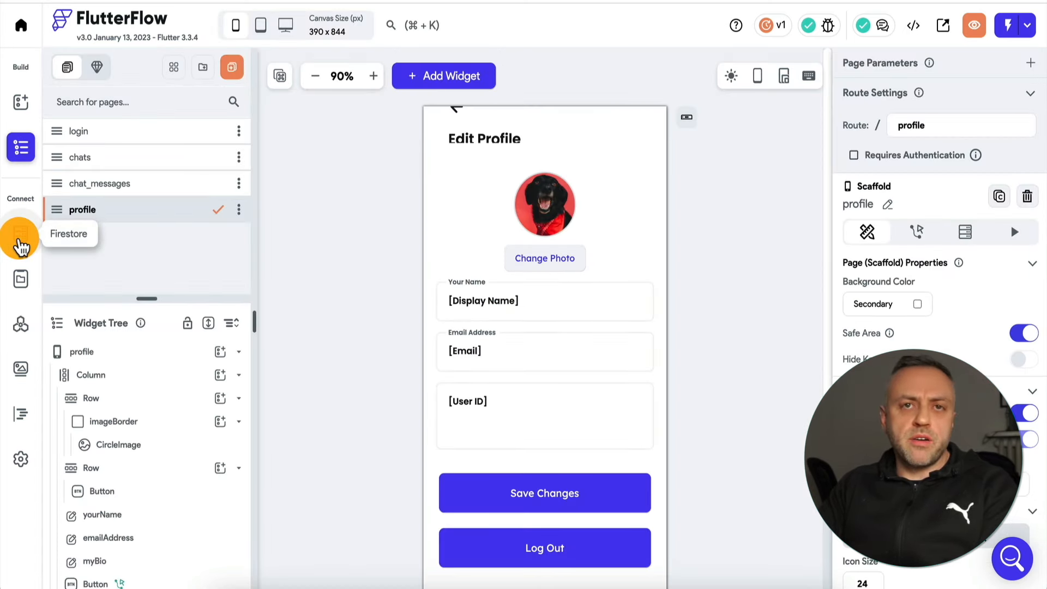
- Review the Firestore schemas of the users, dec23_chats, chat_messages, flows and products collections
{"action": "left_click", "coordinate": [21, 240]}
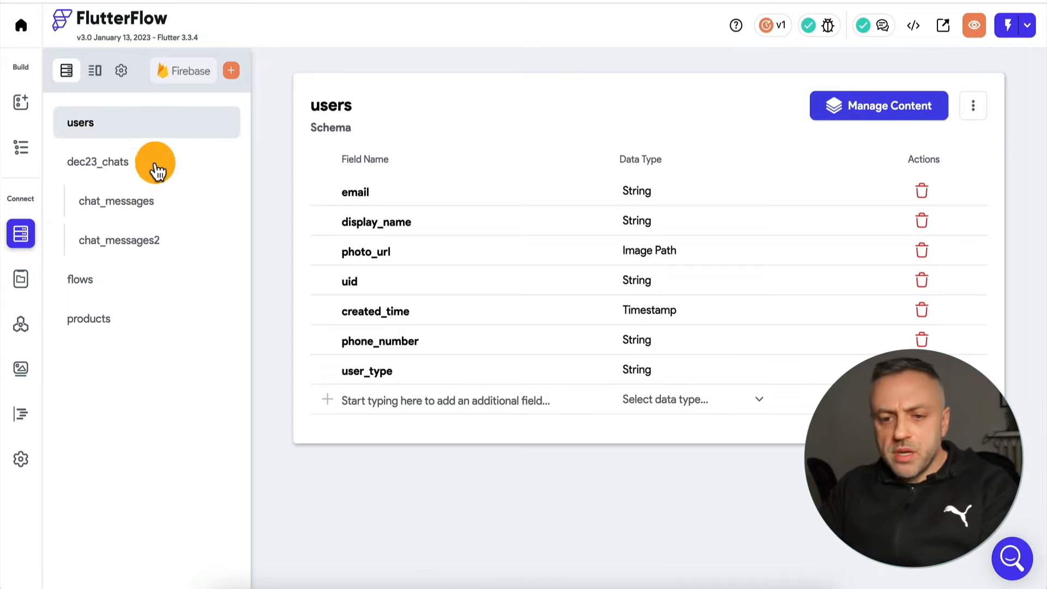
{"action": "left_click", "coordinate": [125, 171]}
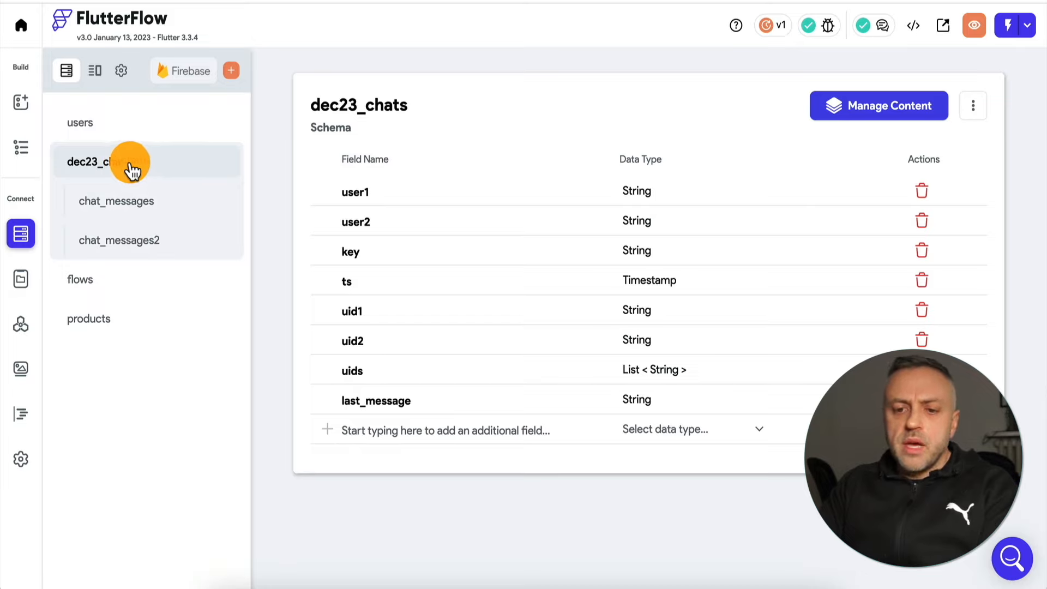
{"action": "left_click", "coordinate": [153, 208]}
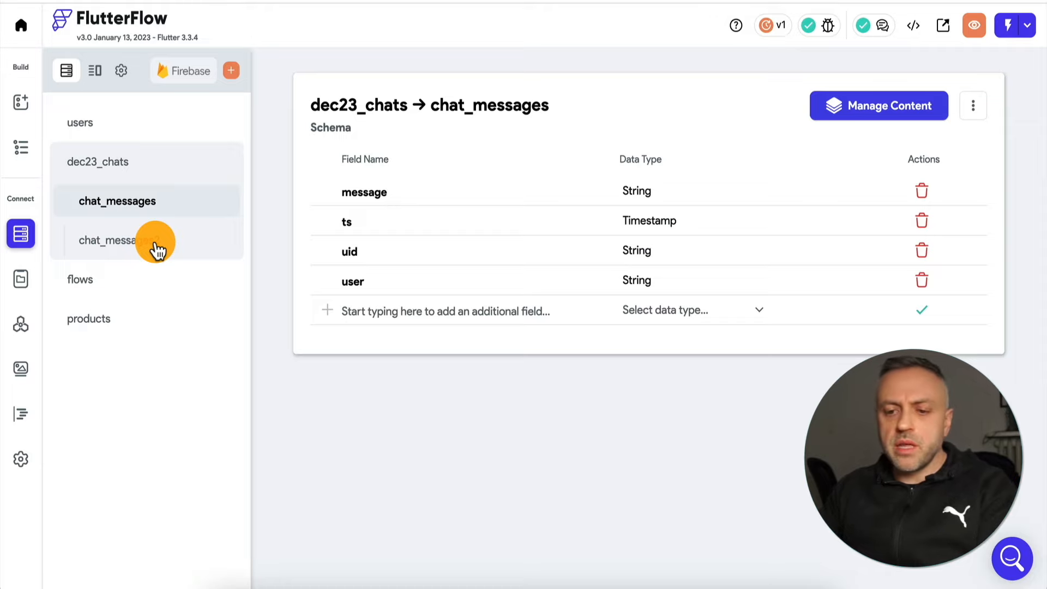
{"action": "left_click", "coordinate": [136, 285]}
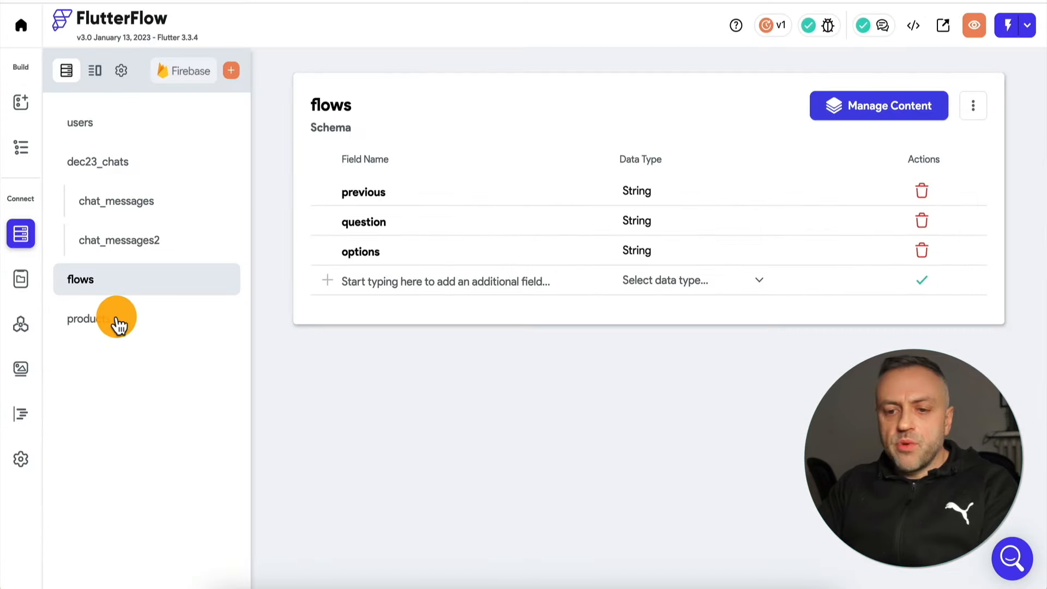
{"action": "left_click", "coordinate": [112, 319]}
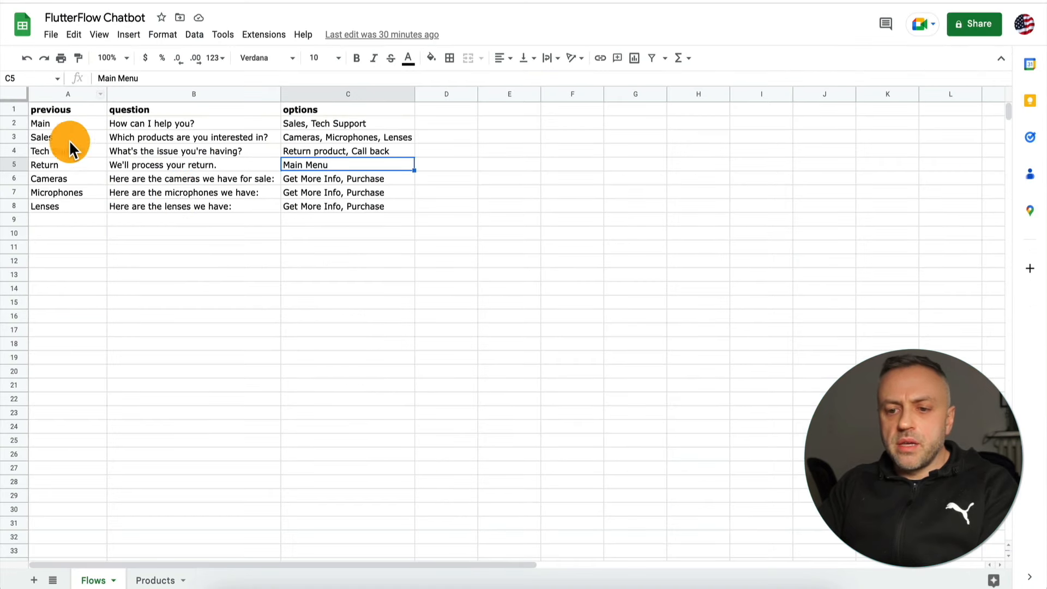
- Switch to the FlutterFlow Chatbot spreadsheet and look up the comma-separated values download option without exporting
{"action": "left_click", "coordinate": [53, 34]}
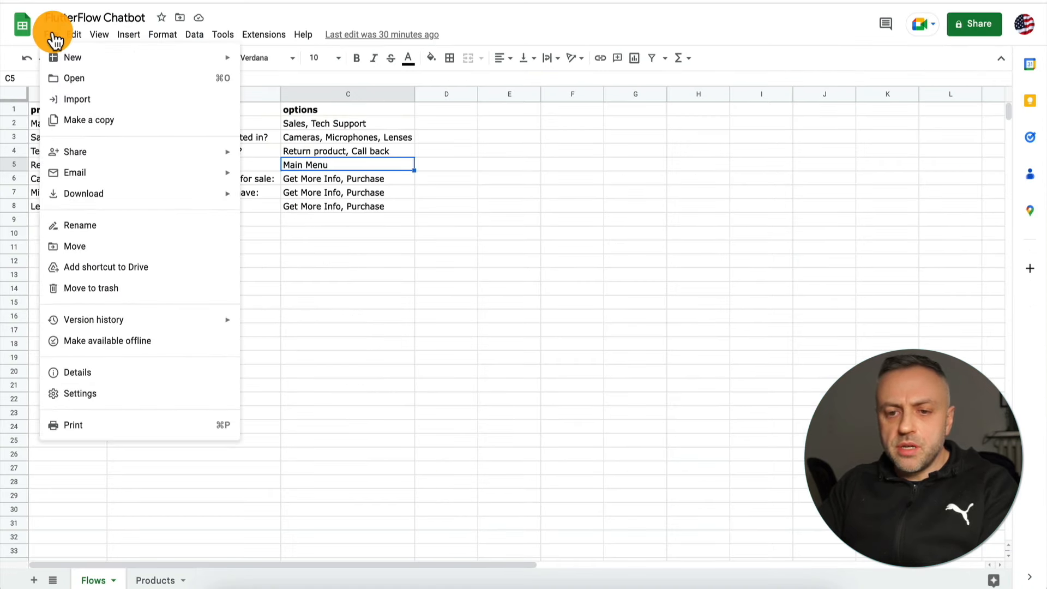
{"action": "mouse_move", "coordinate": [104, 195]}
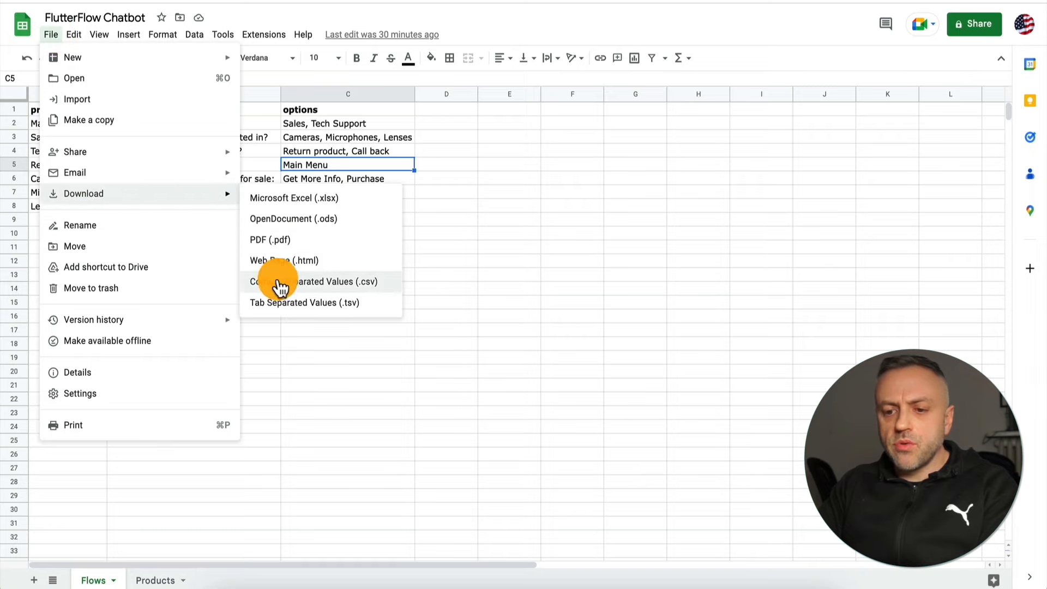
{"action": "left_click", "coordinate": [521, 220]}
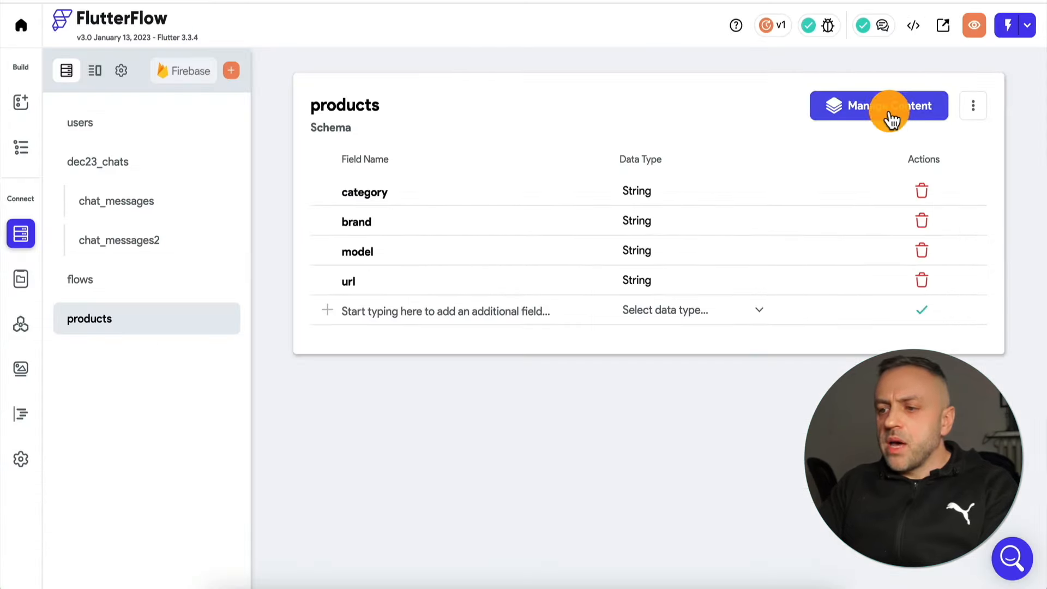
- Open the flows collection in FlutterFlow's Firestore Data Manager, view its CSV import dialog and cancel it
{"action": "left_click", "coordinate": [888, 109]}
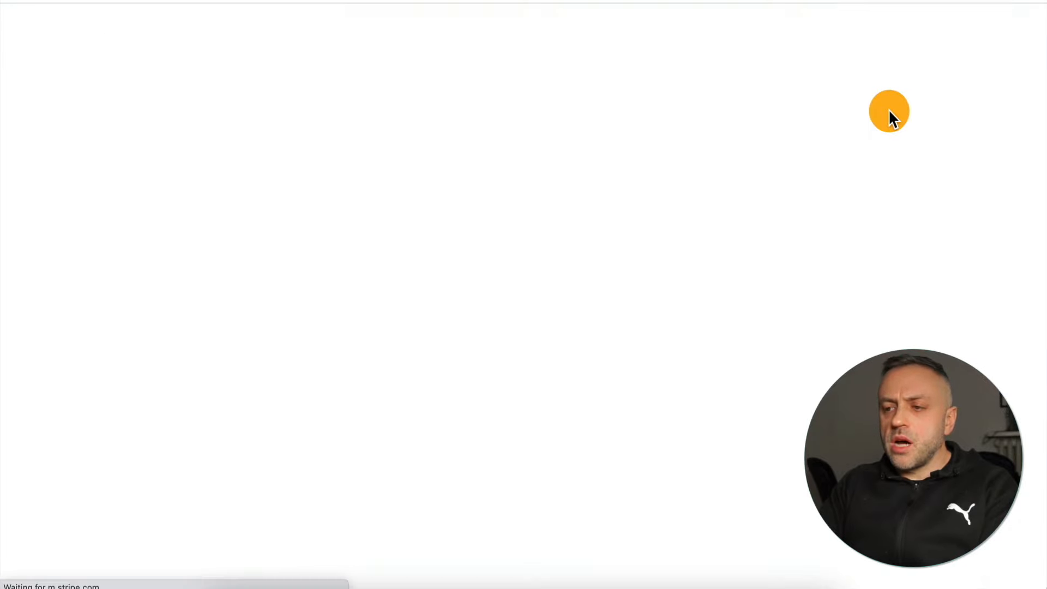
{"action": "left_click", "coordinate": [55, 228]}
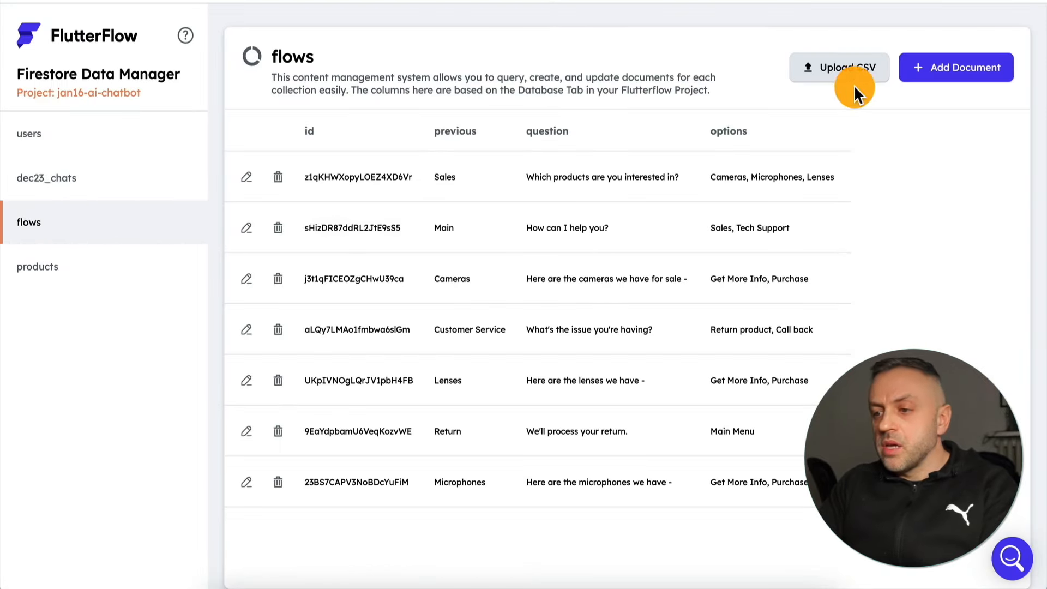
{"action": "left_click", "coordinate": [870, 77]}
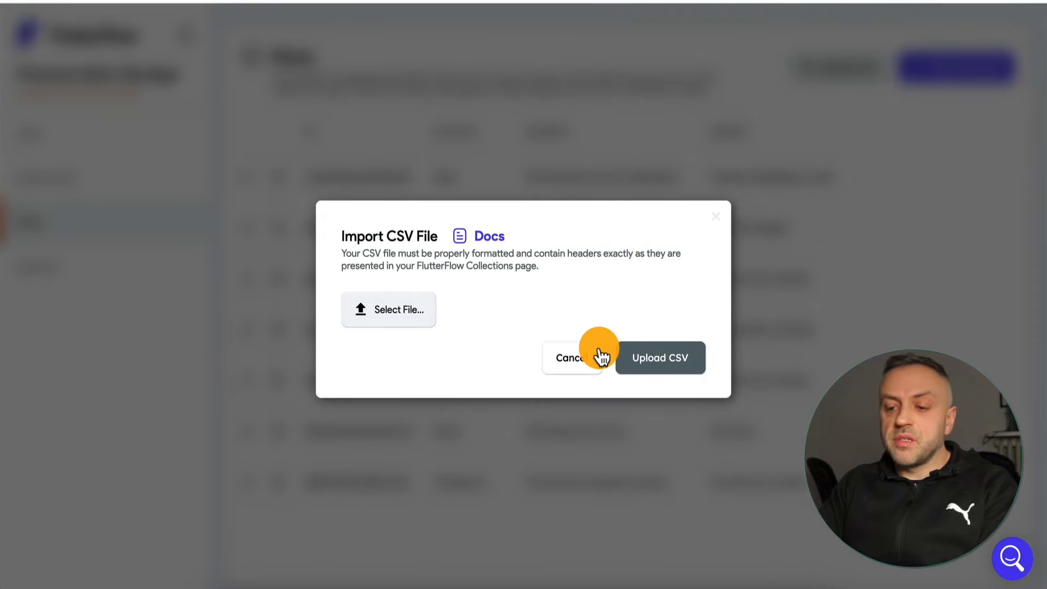
{"action": "left_click", "coordinate": [578, 360]}
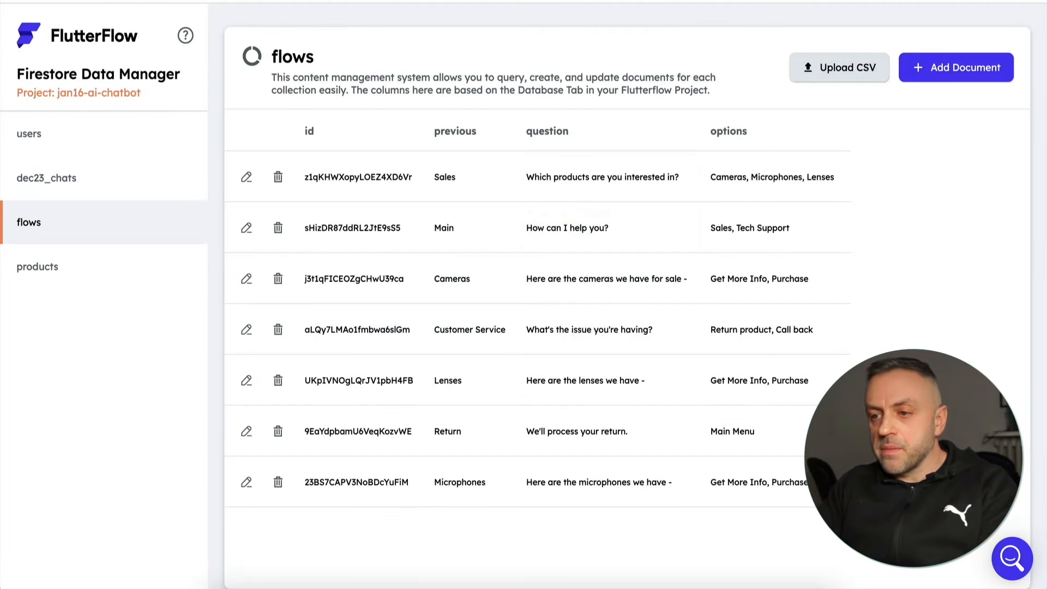
- Switch to the Firebase console and view the flows and products collections in Cloud Firestore
{"action": "left_click", "coordinate": [692, 2]}
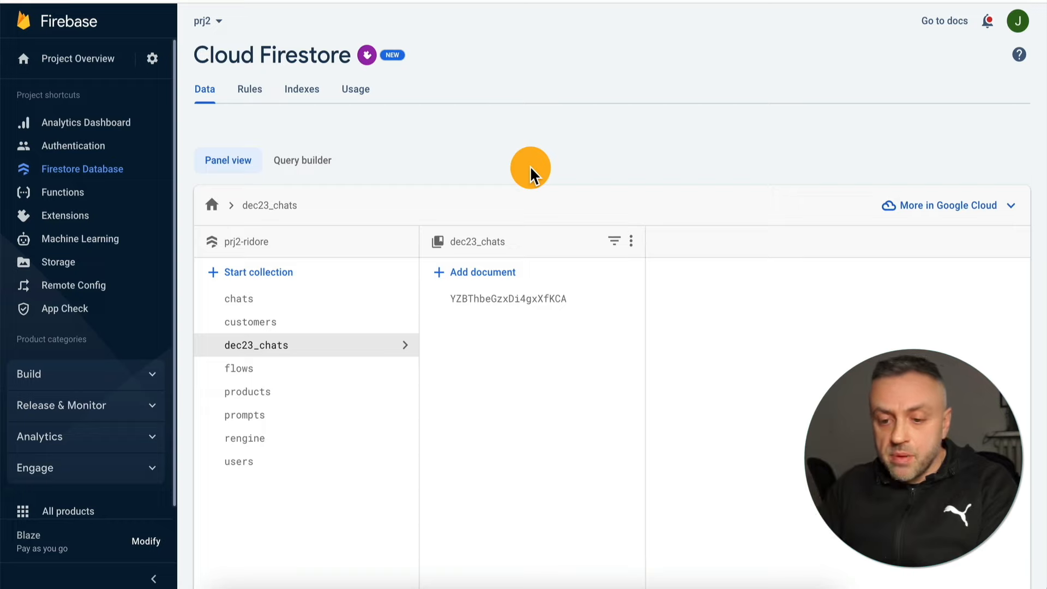
{"action": "left_click", "coordinate": [282, 377]}
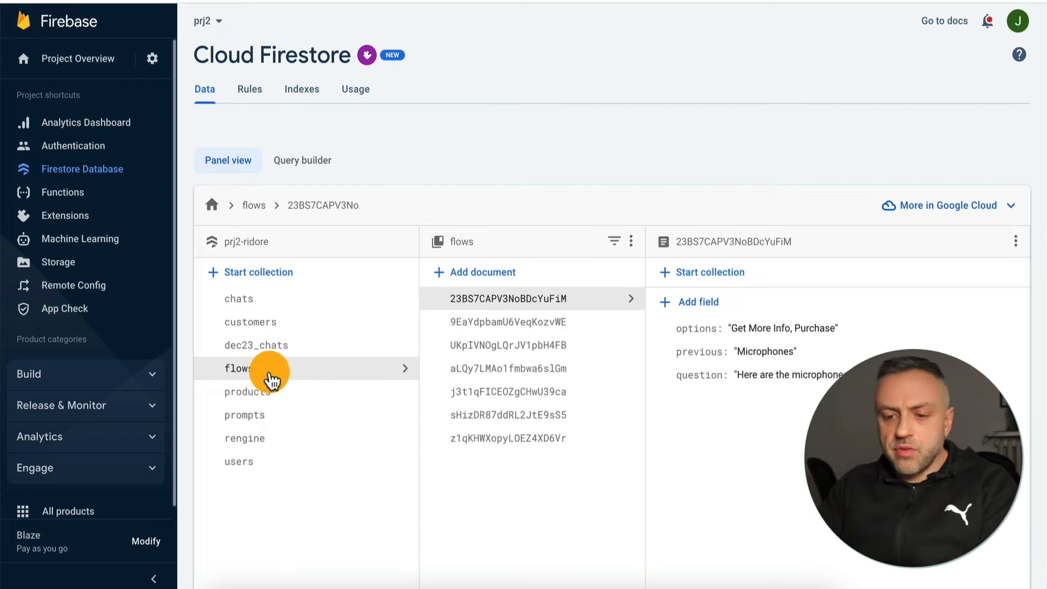
{"action": "left_click", "coordinate": [270, 393]}
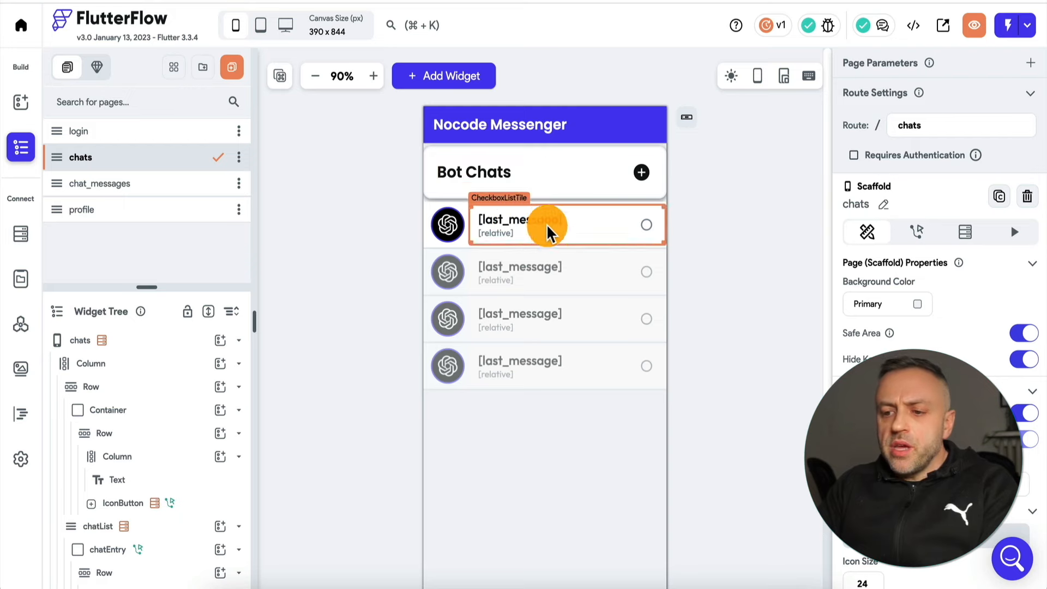
- Switch to FlutterFlow and inspect the backend query of the chatList ListView on the chats page
{"action": "left_click", "coordinate": [603, 269]}
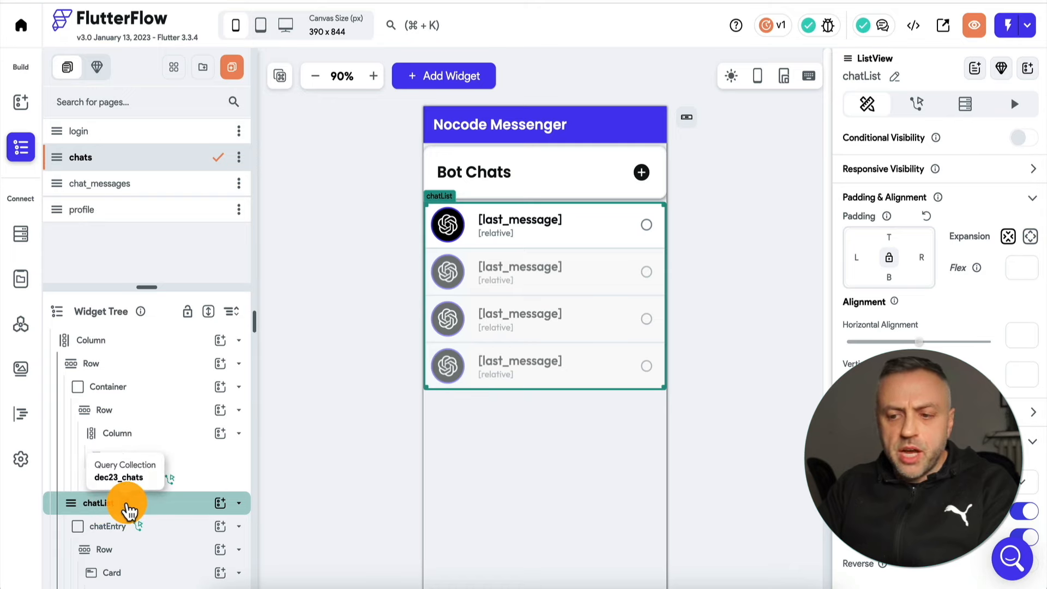
{"action": "left_click", "coordinate": [966, 105]}
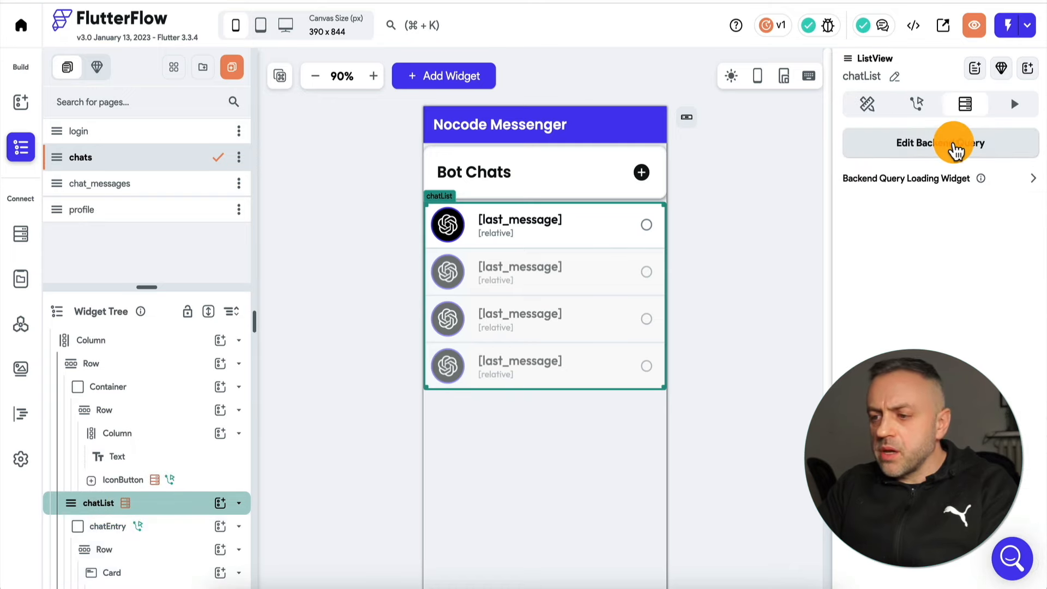
{"action": "left_click", "coordinate": [956, 146]}
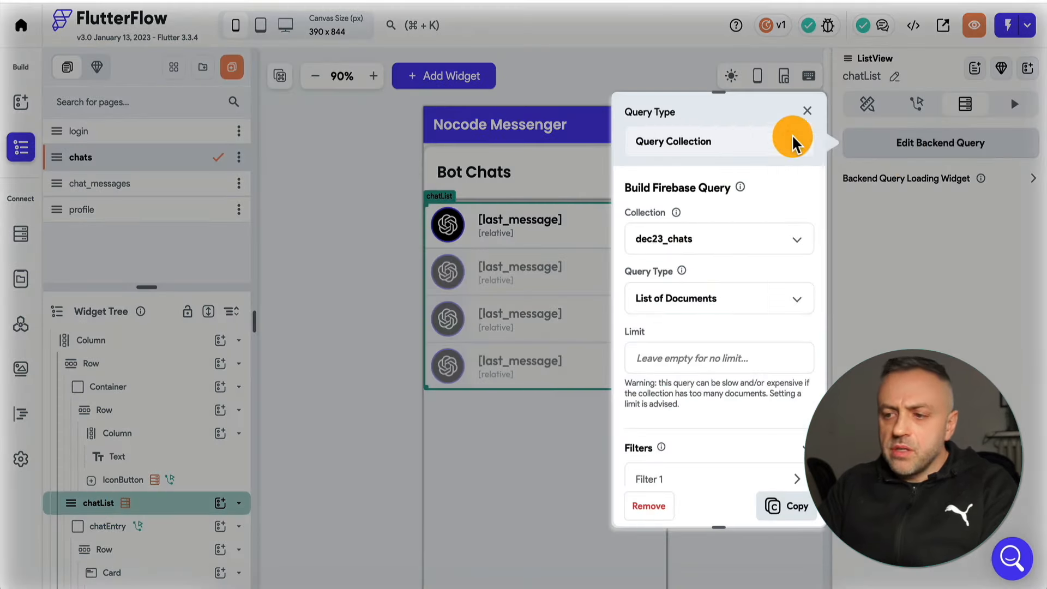
{"action": "left_click", "coordinate": [807, 112]}
- Inspect the chats page IconButton's tap actions that create the dec23_chats document and navigate to Chat Messages
{"action": "left_click", "coordinate": [643, 171]}
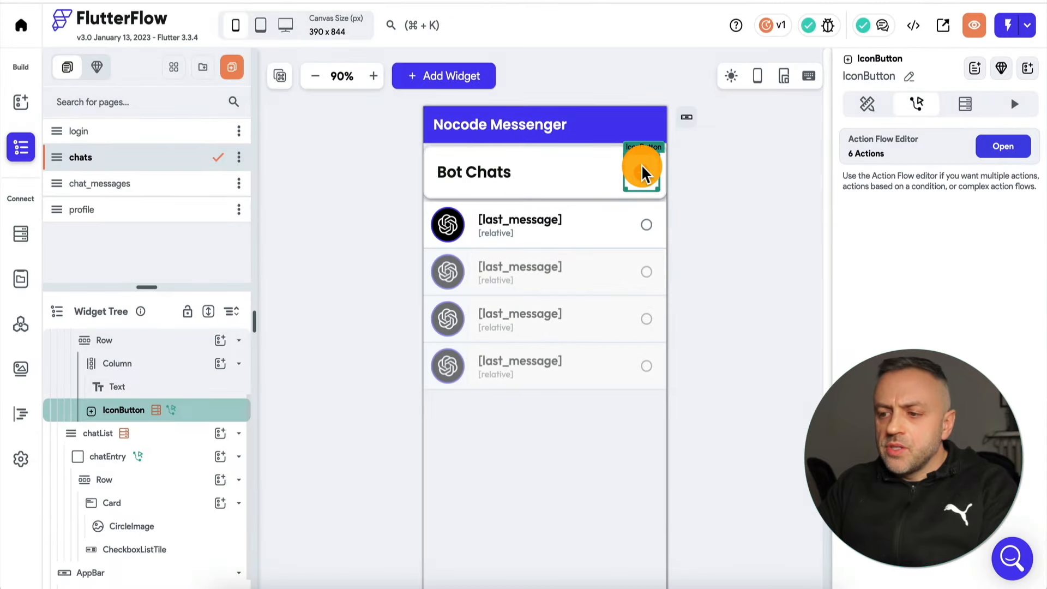
{"action": "left_click", "coordinate": [1006, 150]}
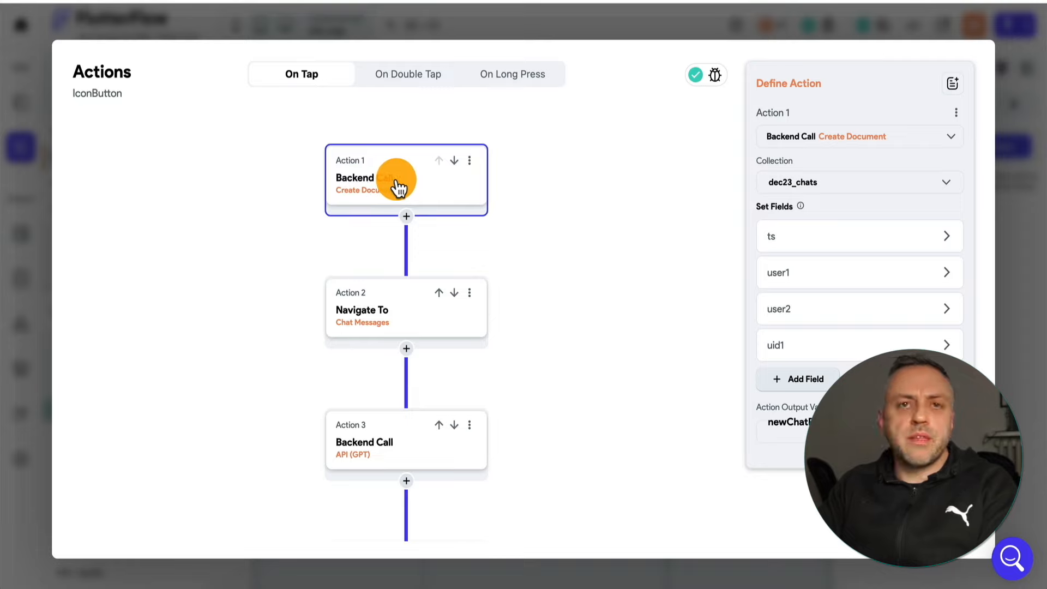
{"action": "left_click", "coordinate": [396, 320]}
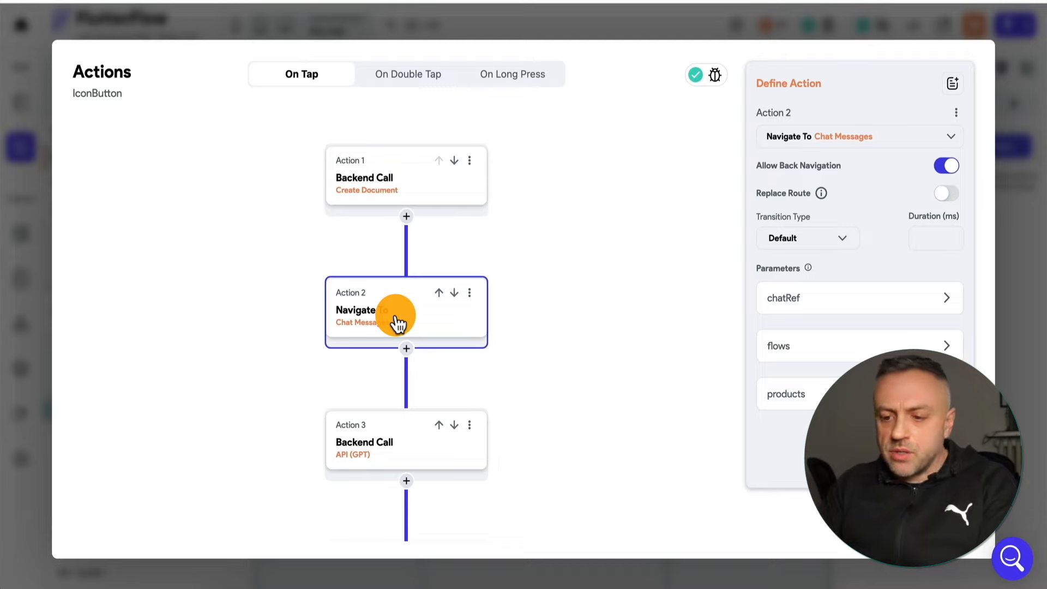
- Inspect the question variable of the IconButton's GPT API call and review the generateInitialPrompt function code
{"action": "left_click_drag", "start_coordinate": [389, 444], "coordinate": [379, 345]}
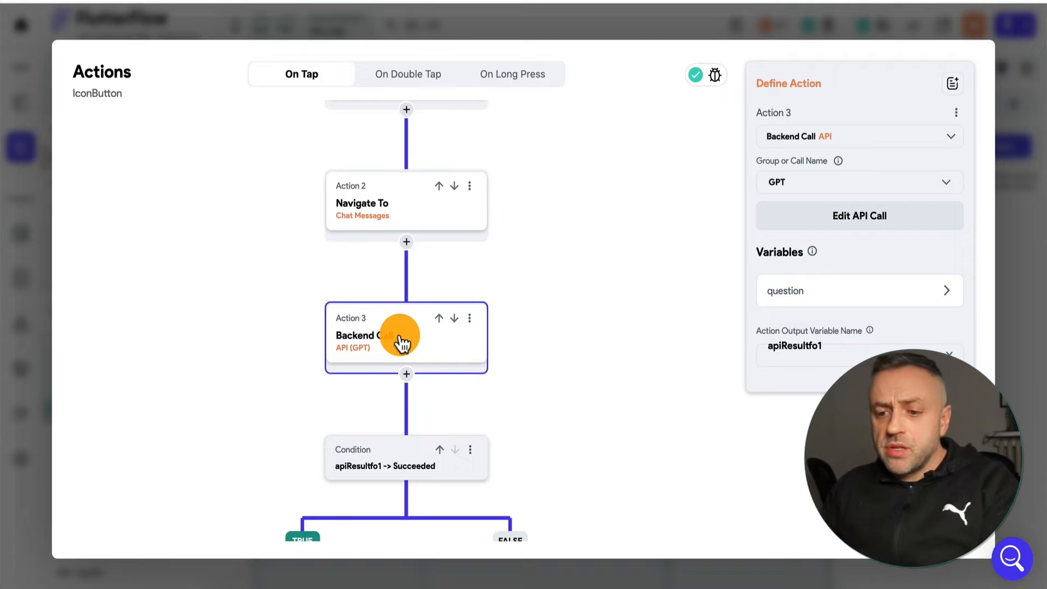
{"action": "left_click", "coordinate": [817, 301]}
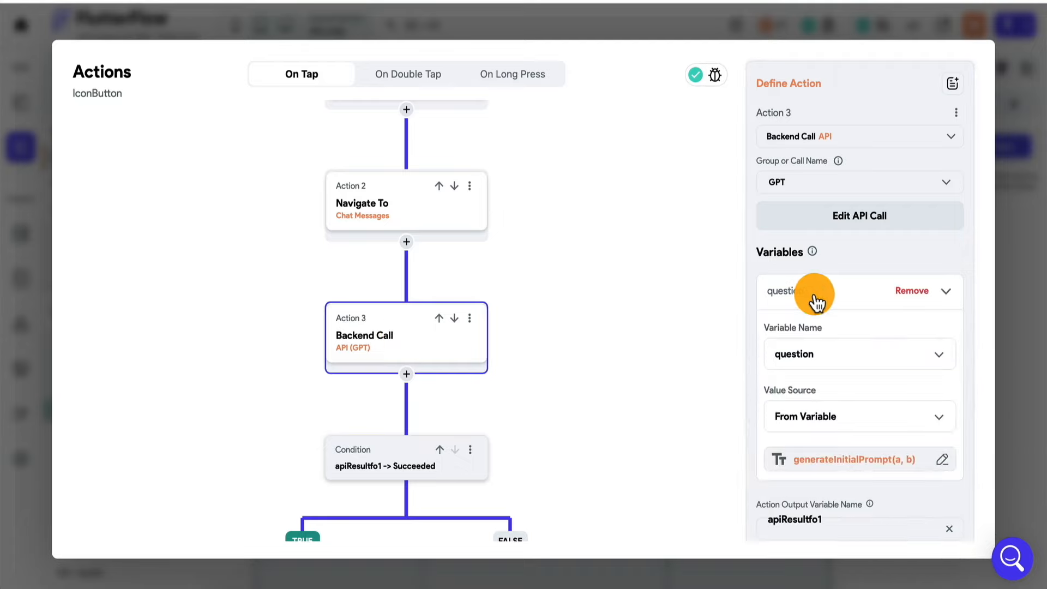
{"action": "left_click", "coordinate": [824, 456]}
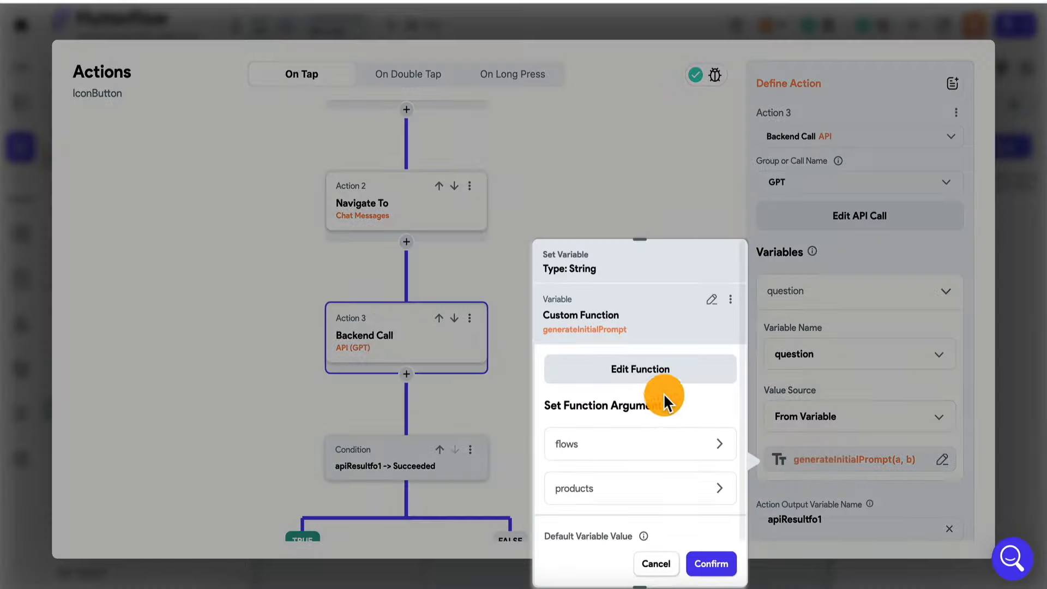
{"action": "left_click", "coordinate": [662, 379]}
{"action": "scroll", "coordinate": [396, 279], "scroll_direction": "down", "scroll_amount": 5}
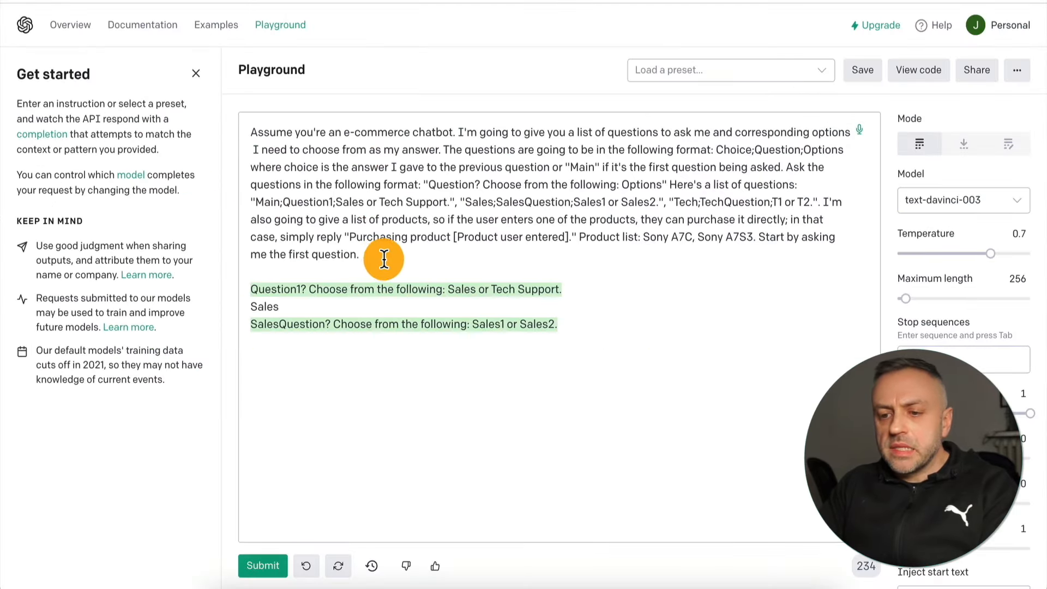
- Highlight the initial chatbot prompt in the OpenAI Playground and compare it with generateInitialPrompt's return statement in FlutterFlow
{"action": "left_click_drag", "start_coordinate": [381, 257], "coordinate": [256, 136]}
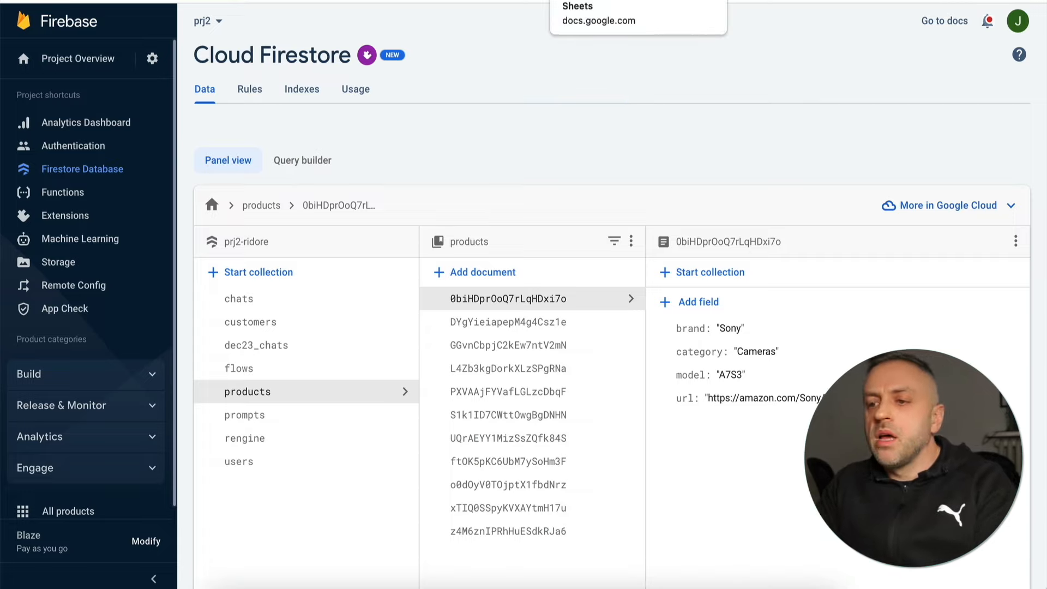
{"action": "left_click", "coordinate": [755, 1]}
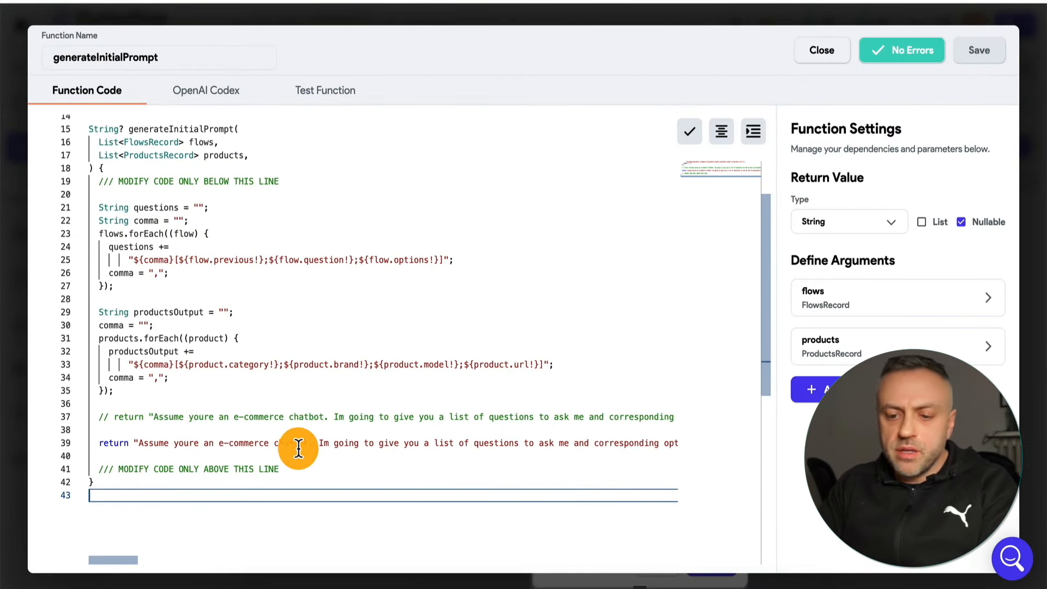
{"action": "scroll", "coordinate": [297, 444], "scroll_direction": "right", "scroll_amount": 10}
{"action": "scroll", "coordinate": [302, 446], "scroll_direction": "right", "scroll_amount": 10}
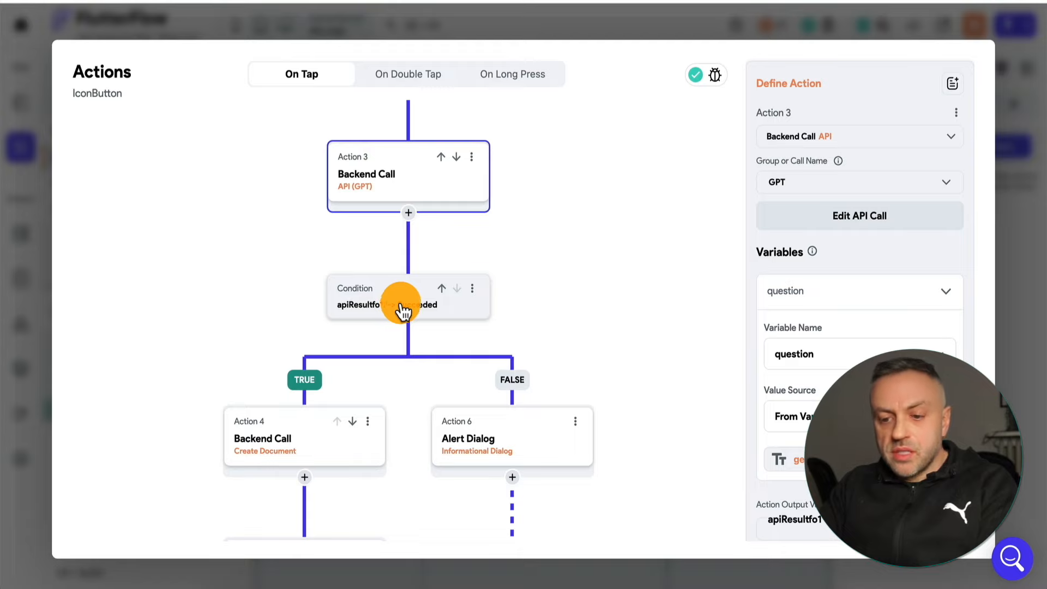
- Inspect the Create Document and Update Document actions in the TRUE branch after the IconButton's GPT call, and leave the action editor
{"action": "scroll", "coordinate": [584, 219], "scroll_direction": "down", "scroll_amount": 5}
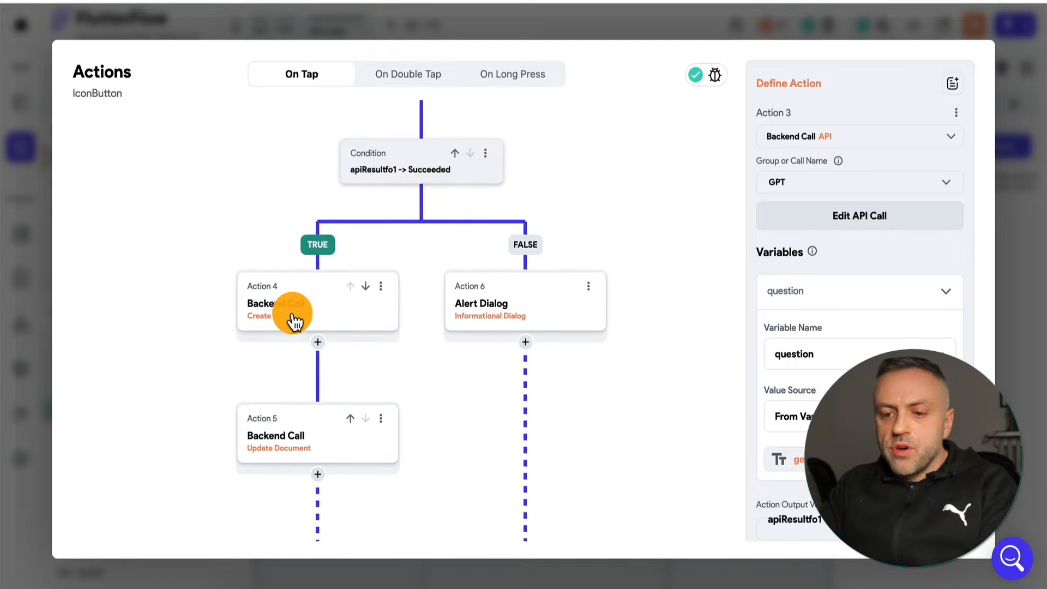
{"action": "left_click", "coordinate": [293, 322]}
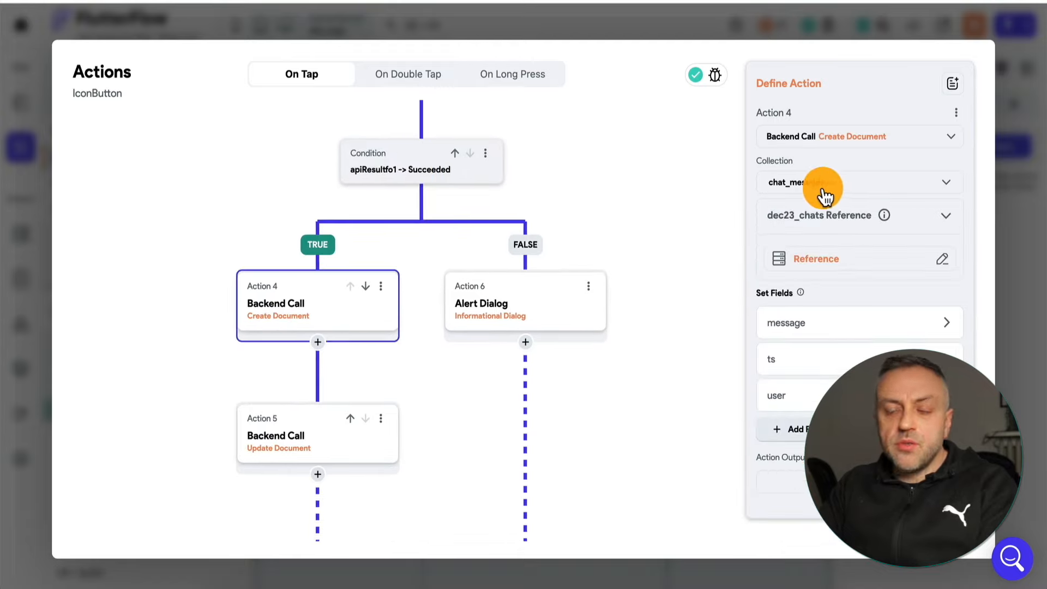
{"action": "left_click", "coordinate": [343, 440]}
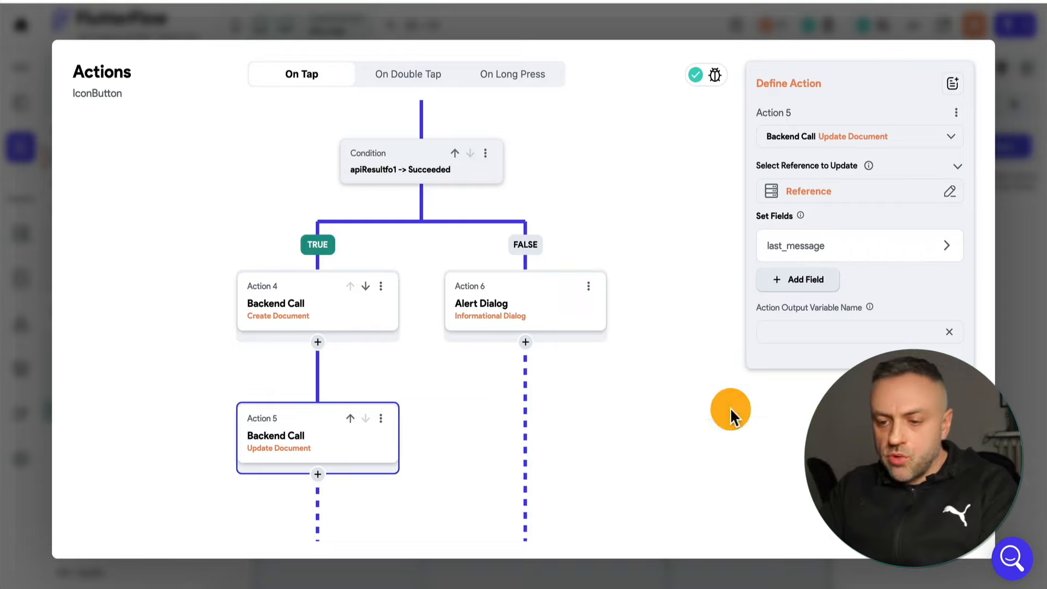
{"action": "left_click_drag", "start_coordinate": [615, 491], "coordinate": [617, 485]}
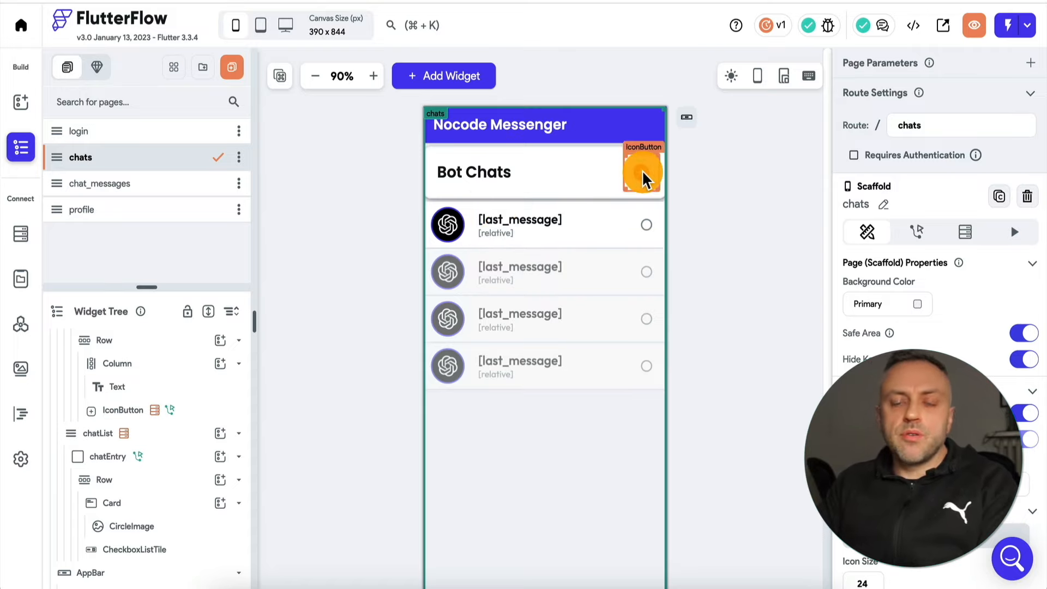
- Open the chat_messages page and inspect the backend query of its message ListView
{"action": "left_click", "coordinate": [147, 188]}
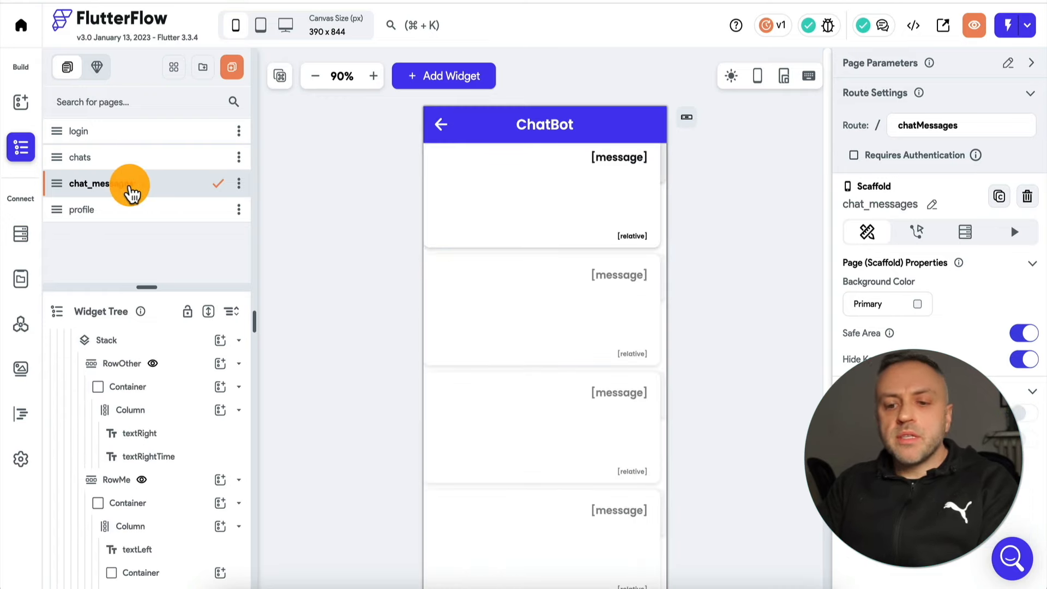
{"action": "left_click", "coordinate": [159, 410]}
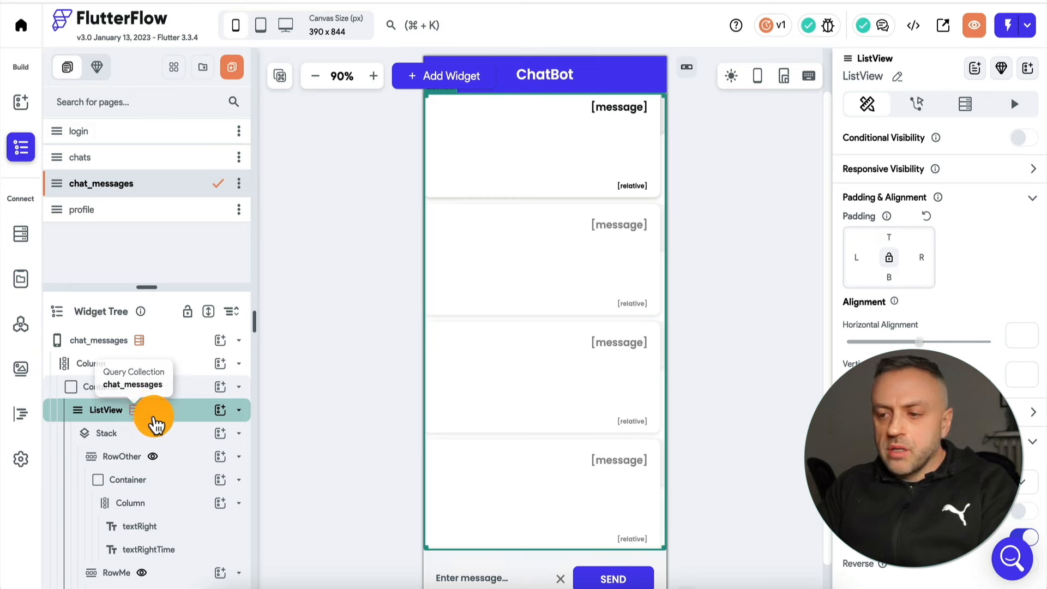
{"action": "left_click", "coordinate": [964, 111]}
{"action": "left_click", "coordinate": [935, 143]}
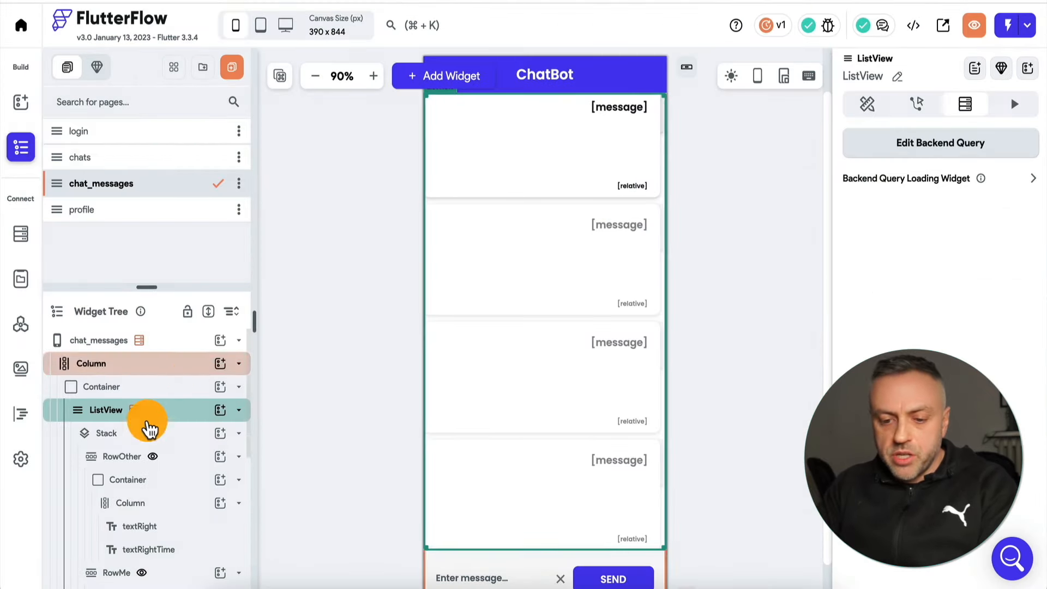
- Inspect the message Stack on the chat_messages page and the conditional visibility and layout of its RowOther and RowMe rows
{"action": "left_click", "coordinate": [334, 310]}
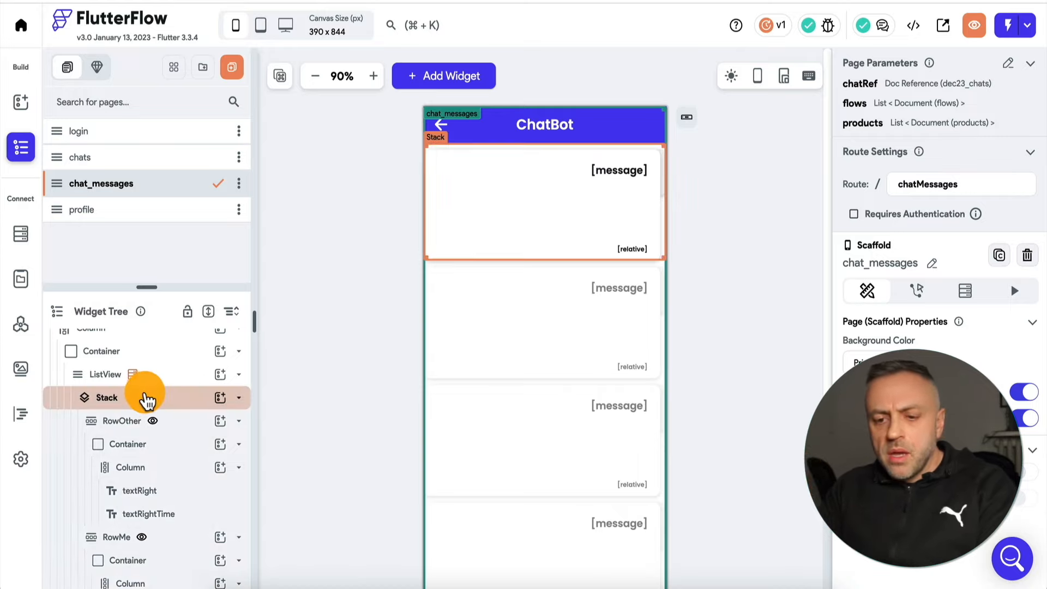
{"action": "left_click", "coordinate": [144, 401]}
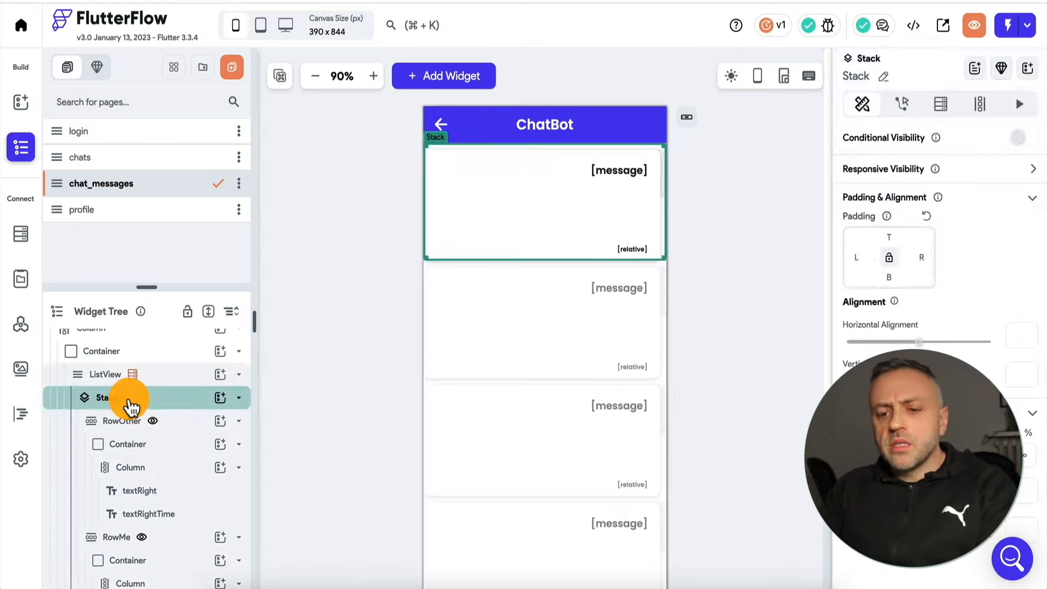
{"action": "scroll", "coordinate": [133, 406], "scroll_direction": "down", "scroll_amount": 1}
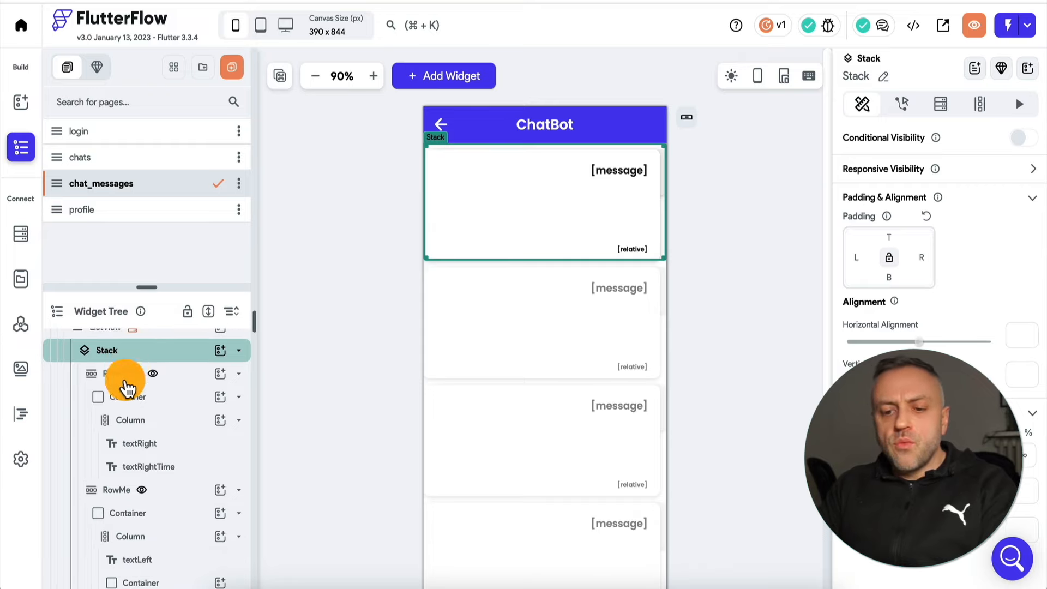
{"action": "left_click", "coordinate": [186, 378]}
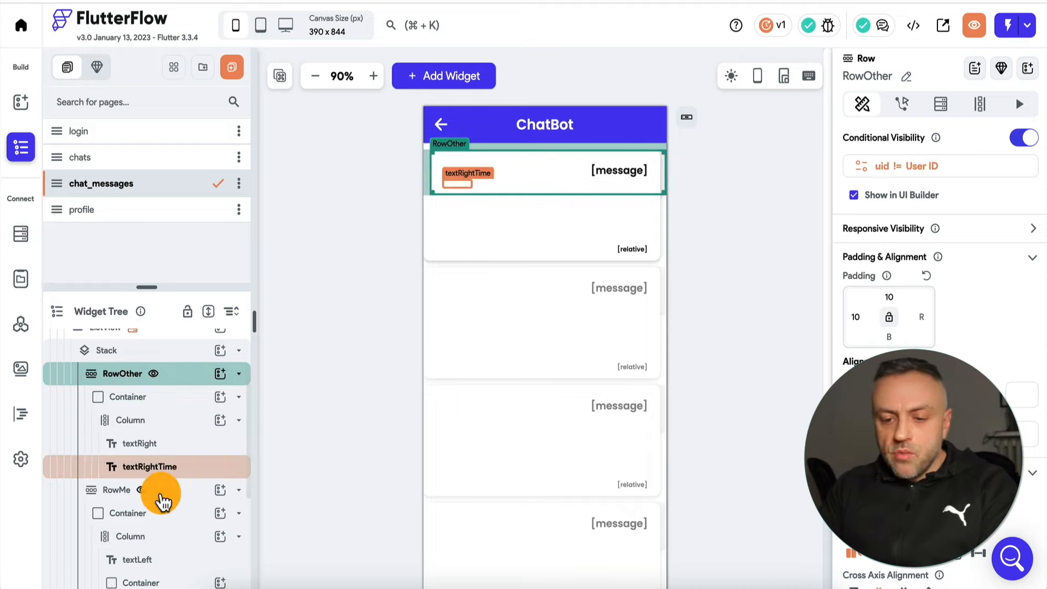
{"action": "left_click", "coordinate": [167, 498]}
{"action": "left_click", "coordinate": [992, 139]}
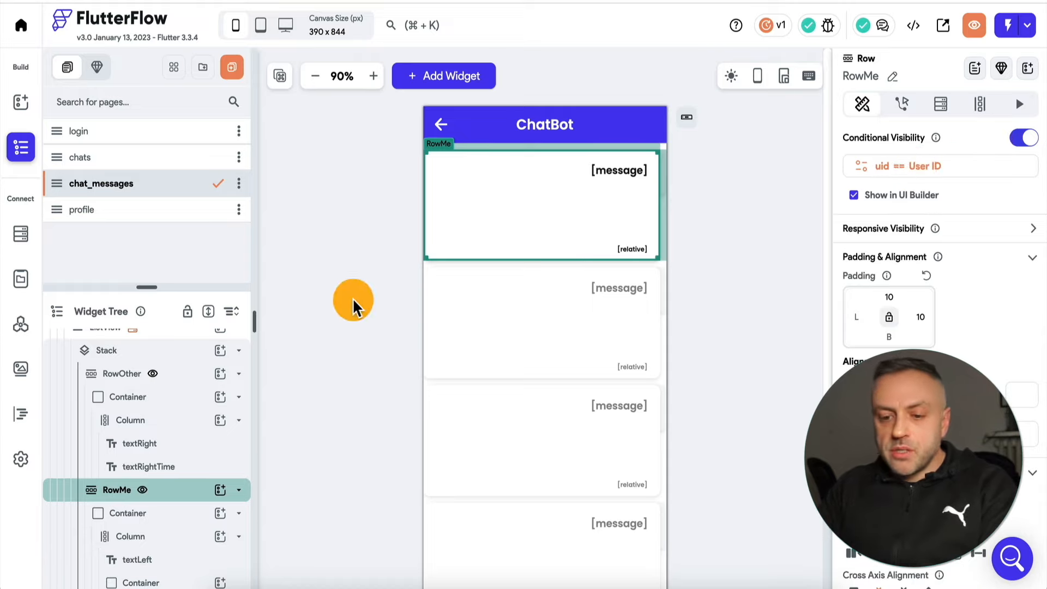
{"action": "scroll", "coordinate": [916, 415], "scroll_direction": "down", "scroll_amount": 3}
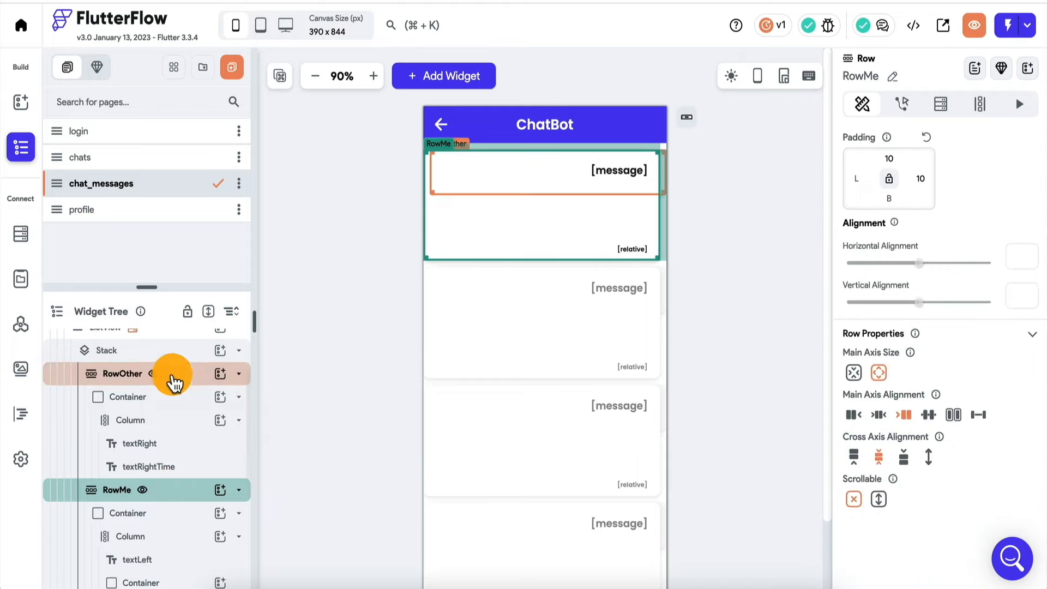
{"action": "left_click", "coordinate": [169, 375]}
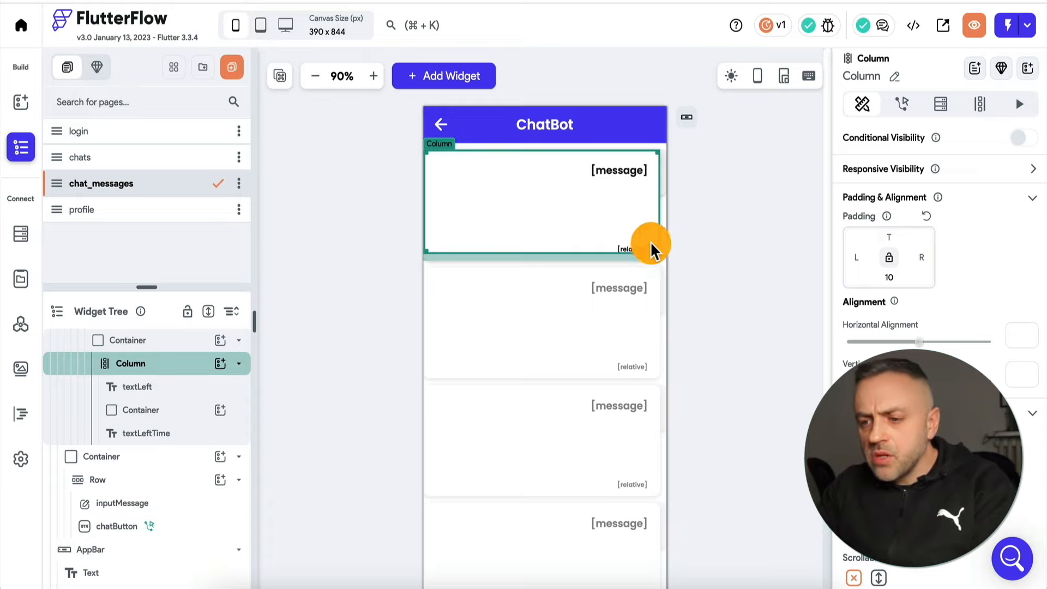
- Inspect the inputMessage text field and the chatButton below the message list on the chat_messages page
{"action": "left_click", "coordinate": [342, 512]}
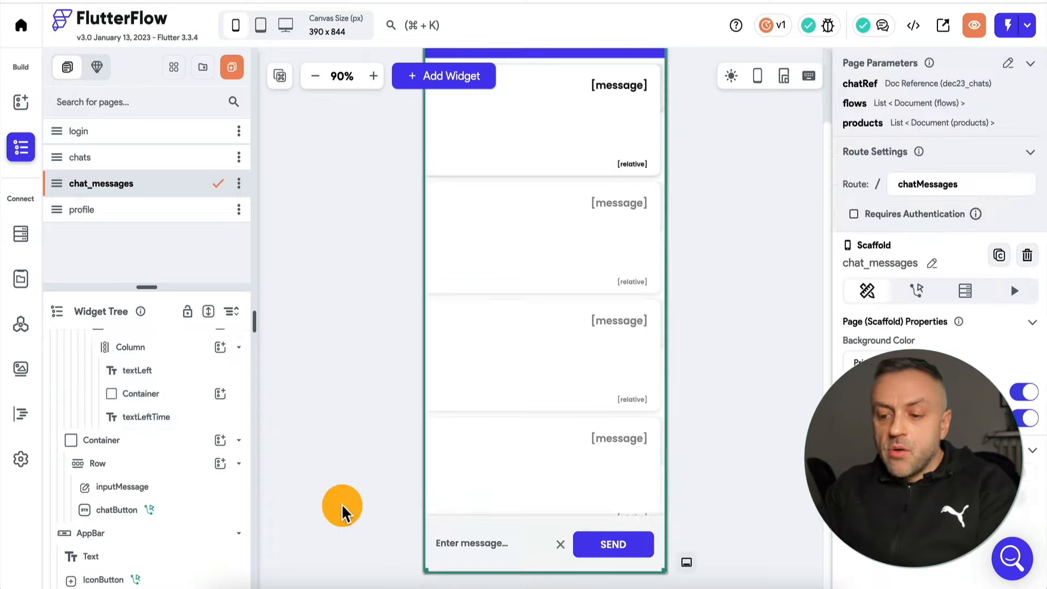
{"action": "left_click", "coordinate": [472, 550]}
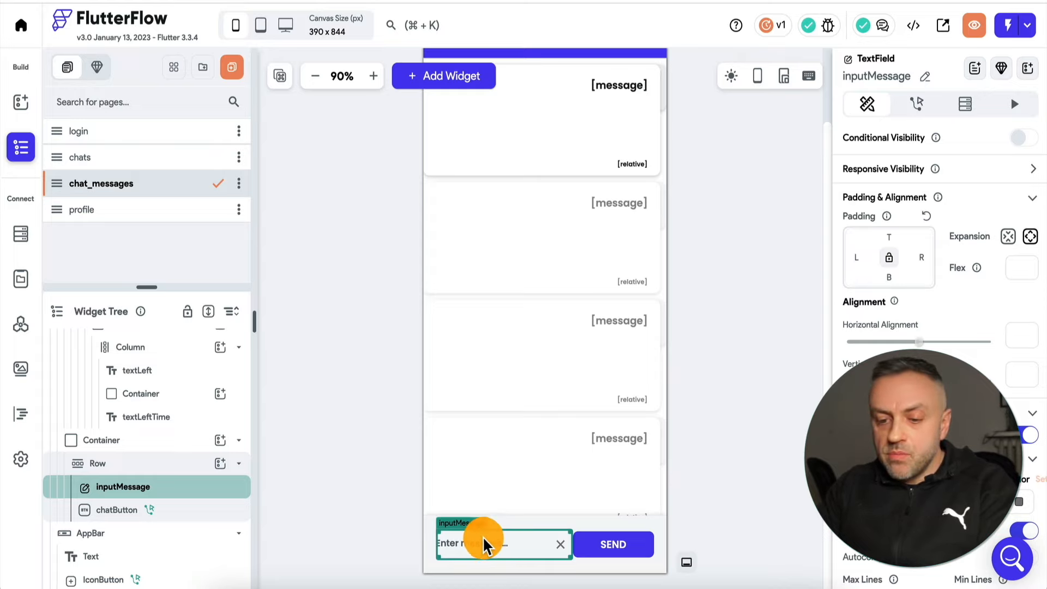
{"action": "left_click", "coordinate": [627, 545]}
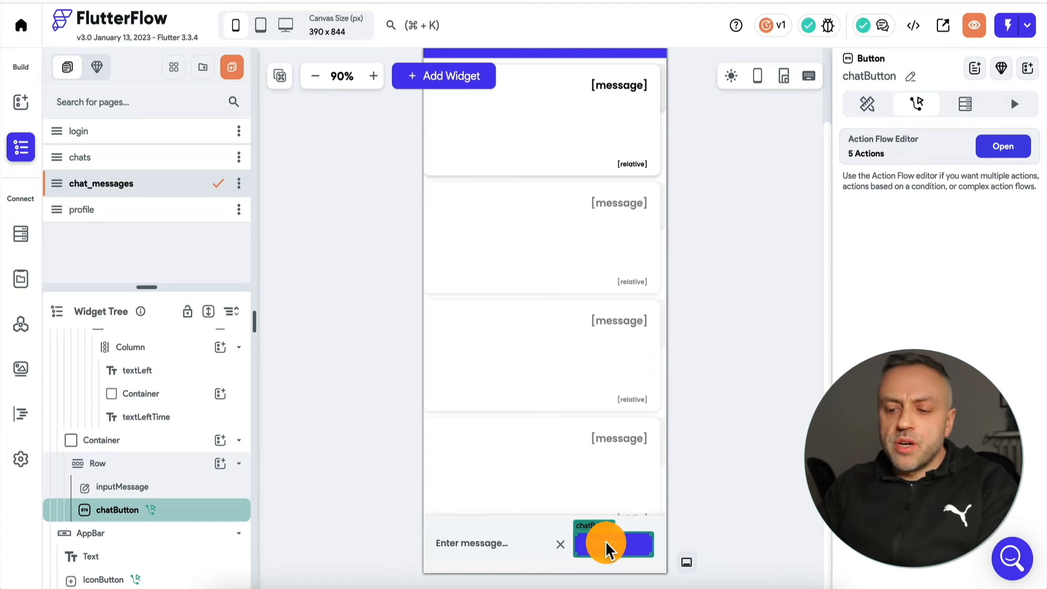
- Open chatButton's action flow and inspect the text combination supplied as the question variable of its GPT API call
{"action": "left_click", "coordinate": [1000, 155]}
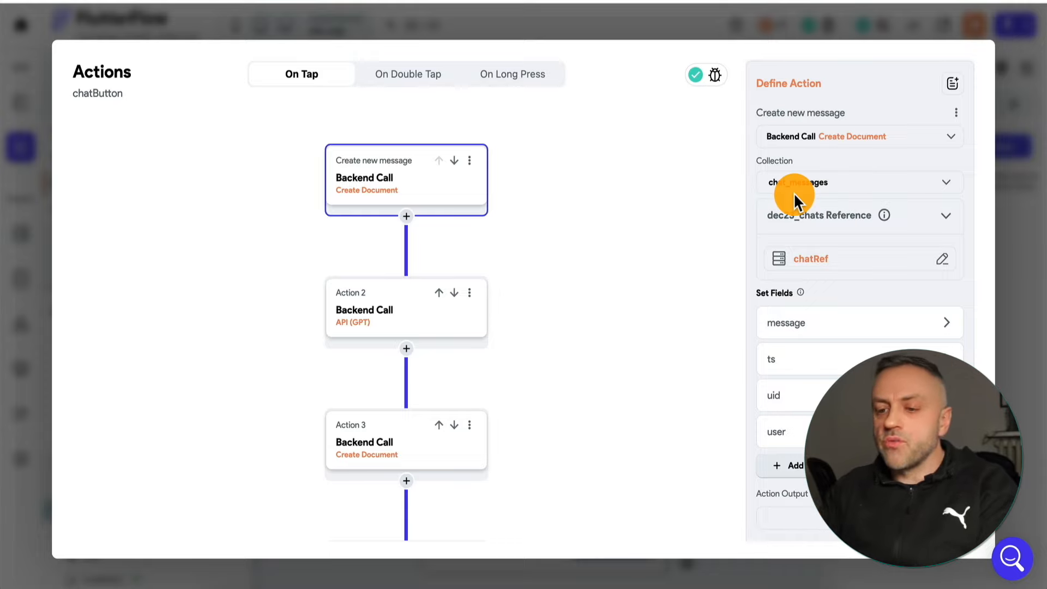
{"action": "left_click", "coordinate": [382, 310]}
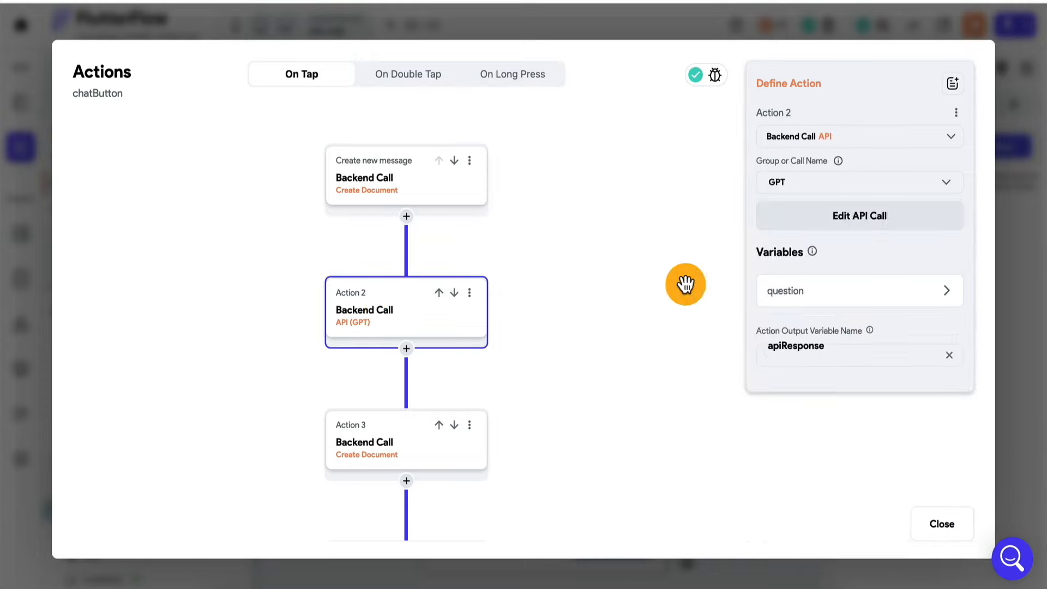
{"action": "left_click", "coordinate": [830, 298]}
{"action": "scroll", "coordinate": [830, 297], "scroll_direction": "down", "scroll_amount": 1}
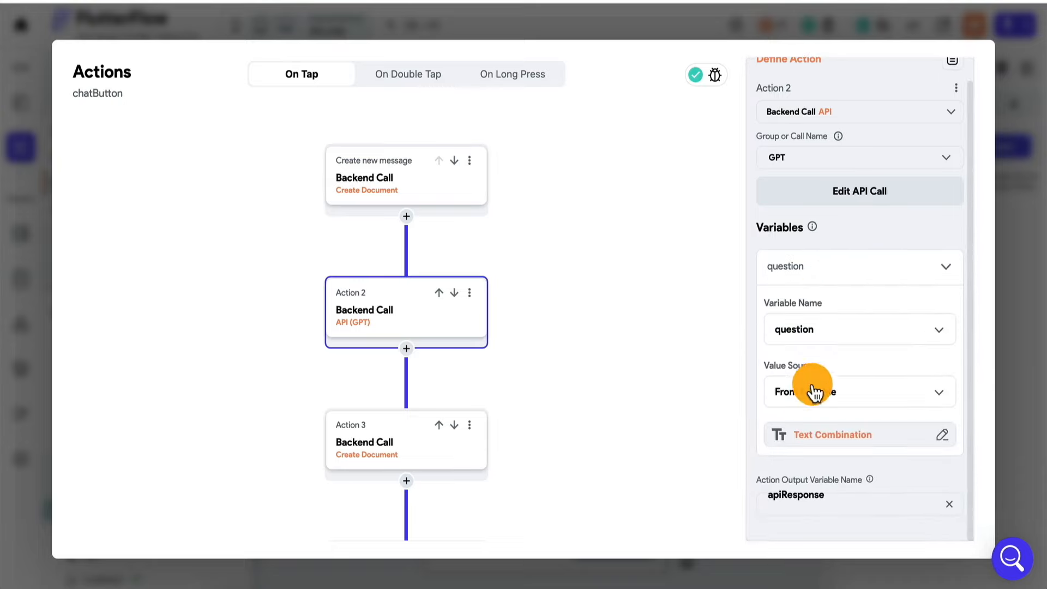
{"action": "left_click", "coordinate": [838, 445]}
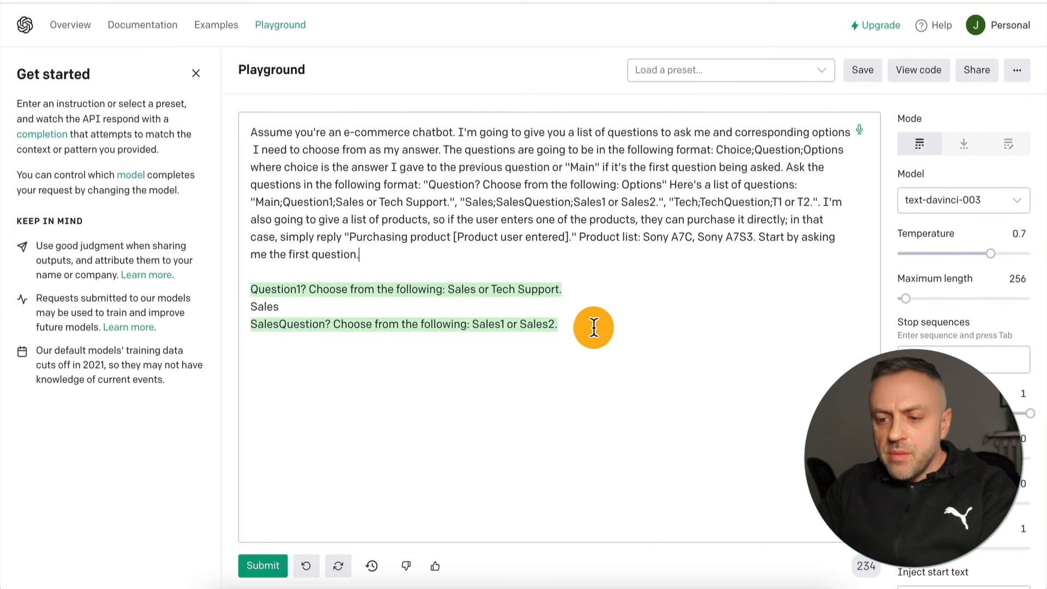
- Switch to the OpenAI Playground and start a new line after the SalesQuestion response
{"action": "left_click", "coordinate": [593, 327]}
{"action": "key", "text": "Return"}
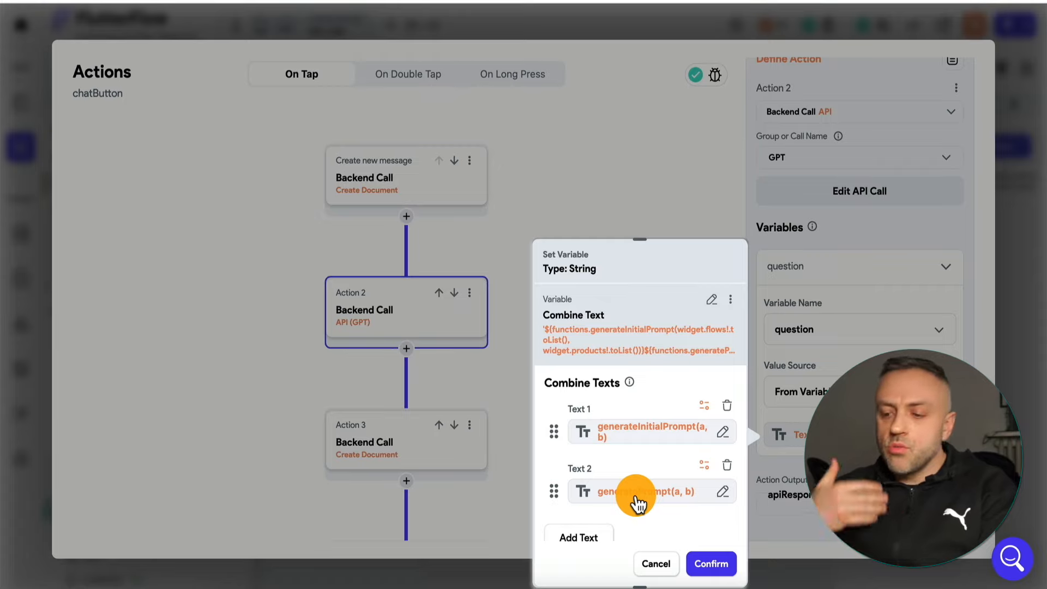
- Return to chatButton's combined text in FlutterFlow and review the generateInitialPrompt and generatePrompt function code
{"action": "left_click", "coordinate": [645, 436]}
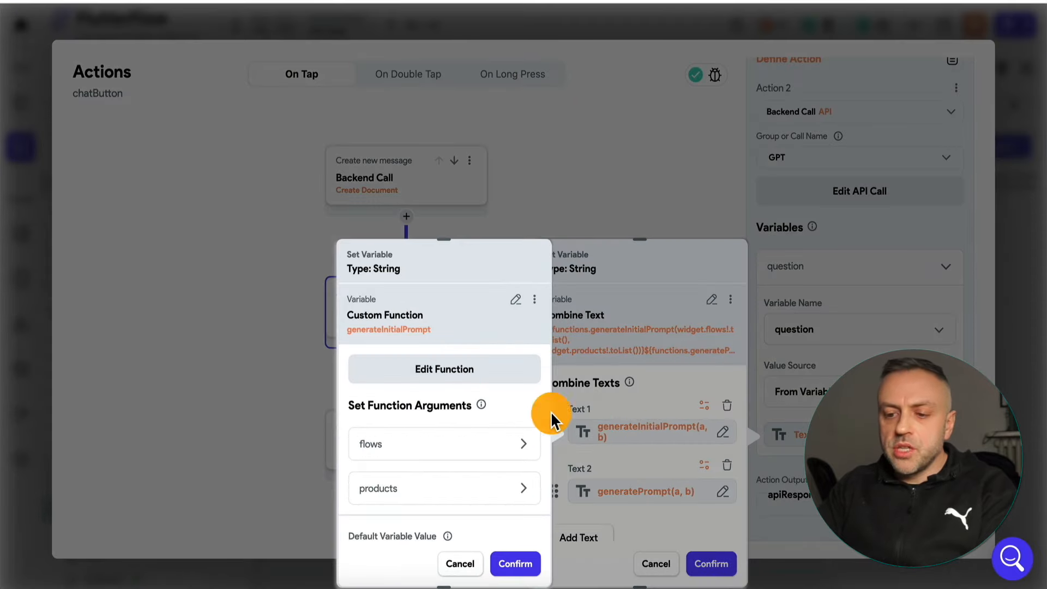
{"action": "left_click", "coordinate": [463, 371]}
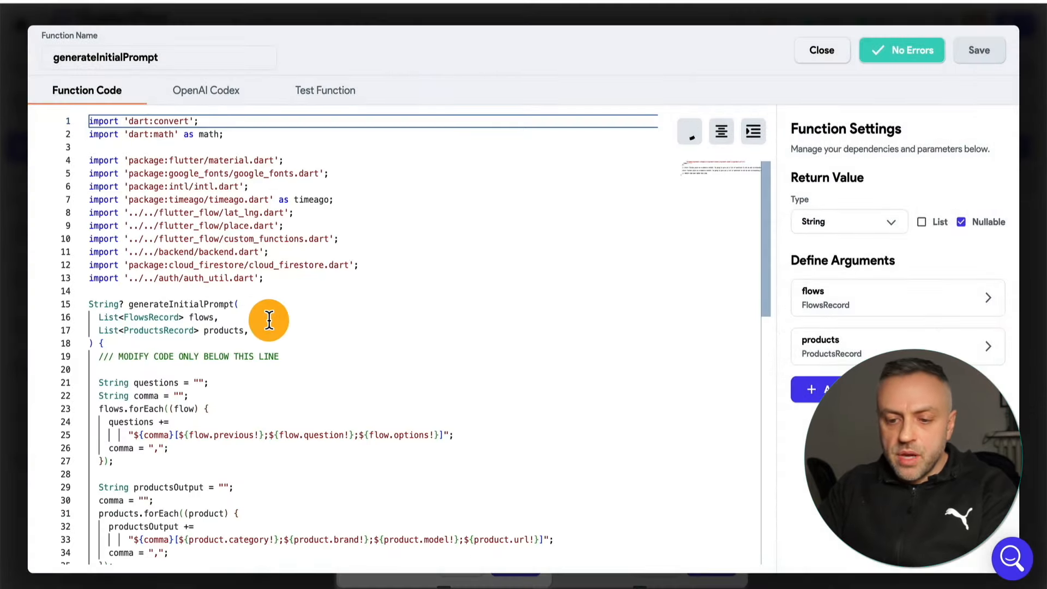
{"action": "scroll", "coordinate": [269, 316], "scroll_direction": "down", "scroll_amount": 5}
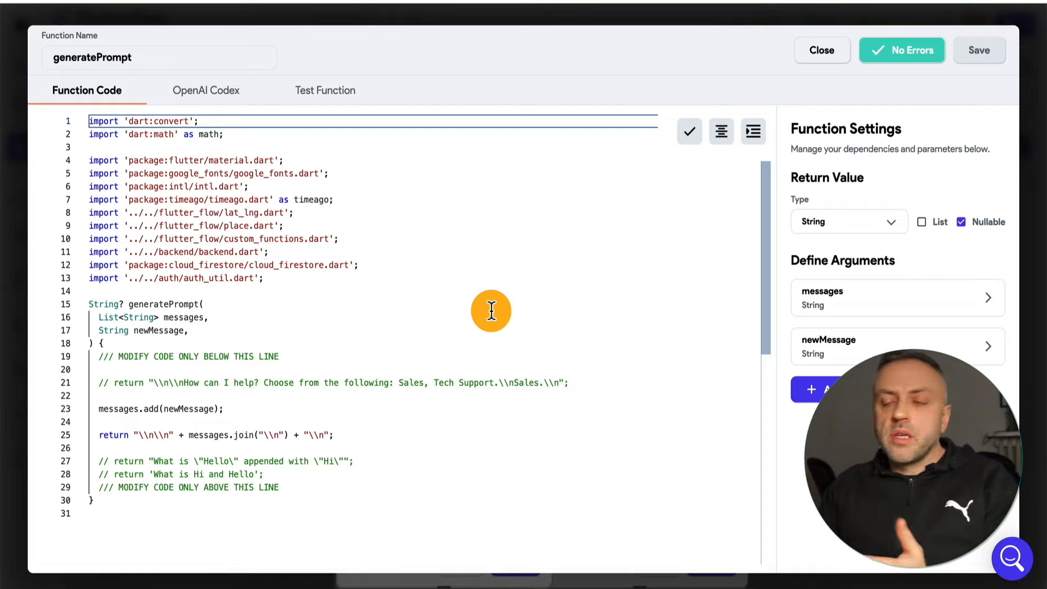
- Close the generatePrompt code and dismiss both variable settings without changes, returning to the GPT API call in chatButton's action flow
{"action": "left_click", "coordinate": [821, 51]}
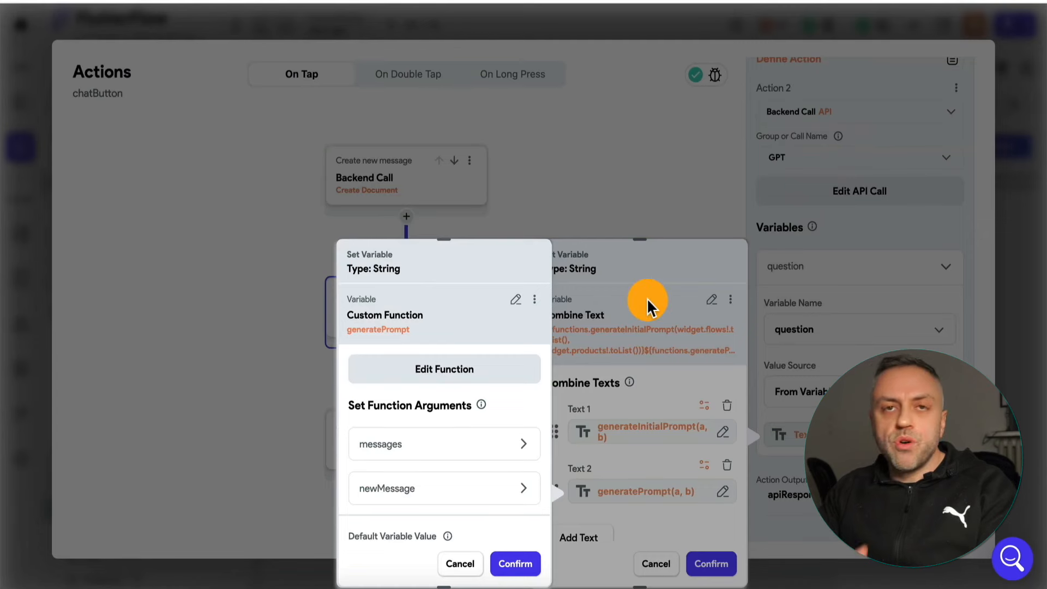
{"action": "left_click", "coordinate": [460, 563]}
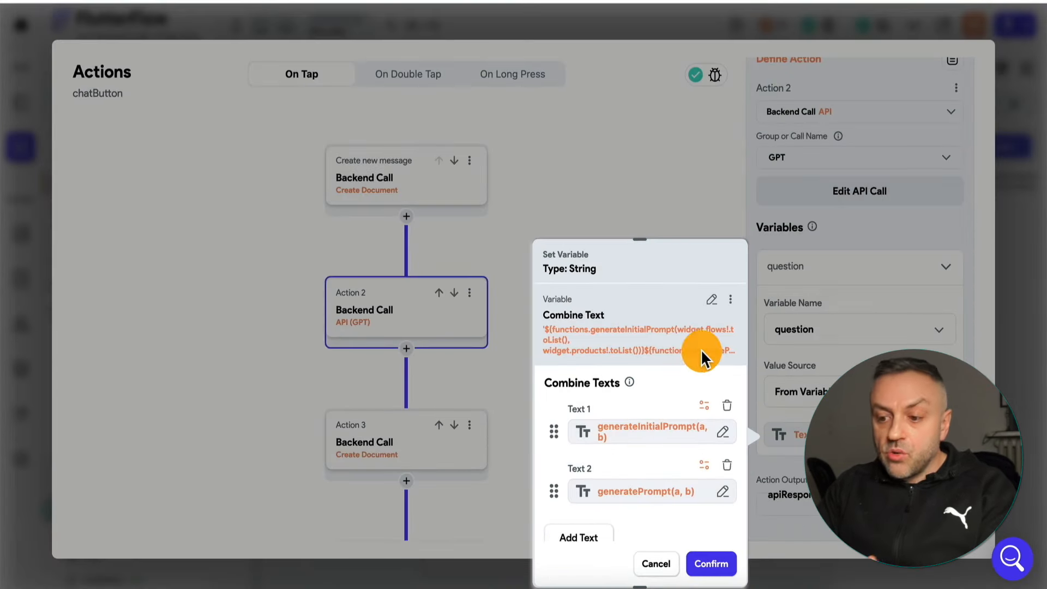
{"action": "left_click", "coordinate": [652, 564]}
{"action": "left_click", "coordinate": [409, 308]}
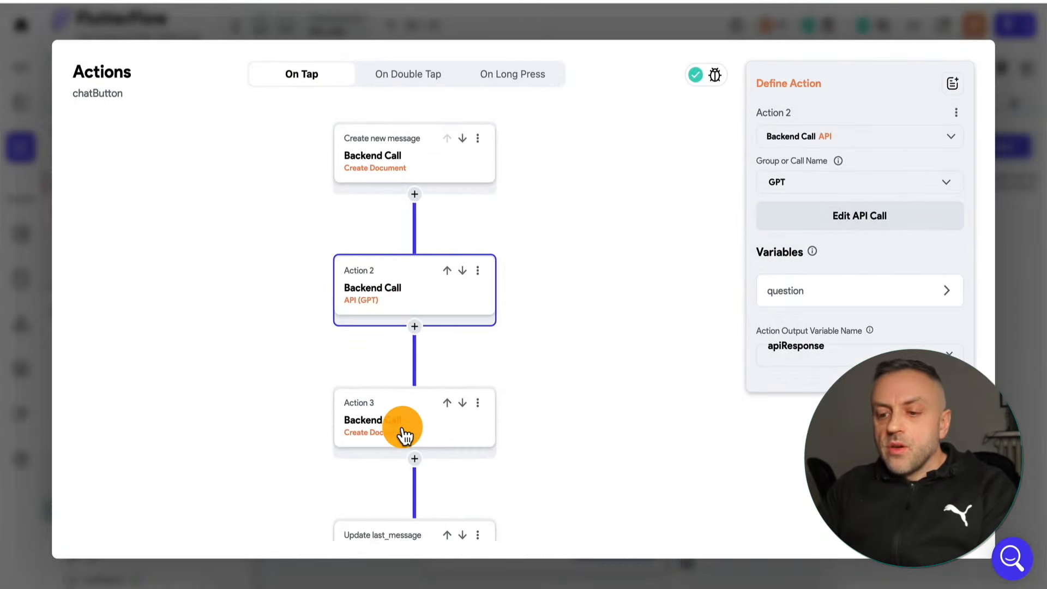
- Inspect the response.trim() code expression supplying the message field in Action 3, which creates a chat_messages2 document
{"action": "left_click", "coordinate": [403, 431]}
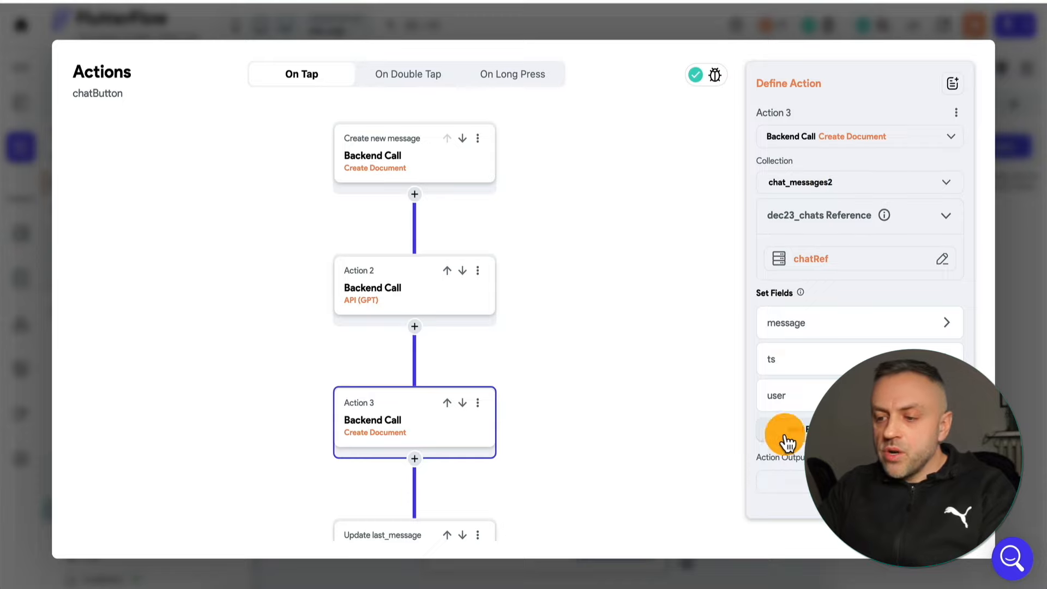
{"action": "left_click", "coordinate": [827, 335]}
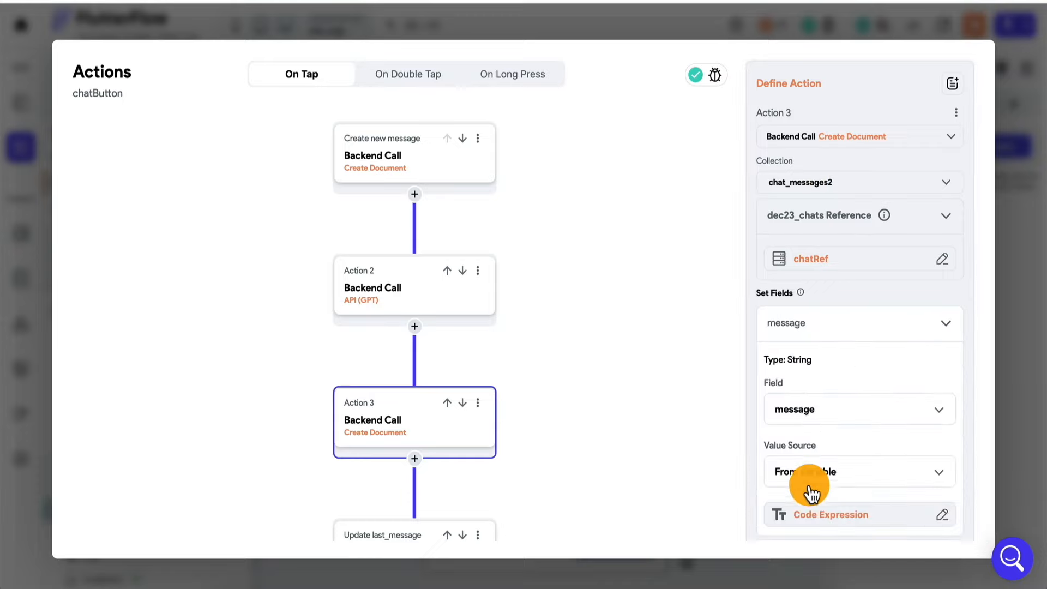
{"action": "left_click", "coordinate": [836, 516]}
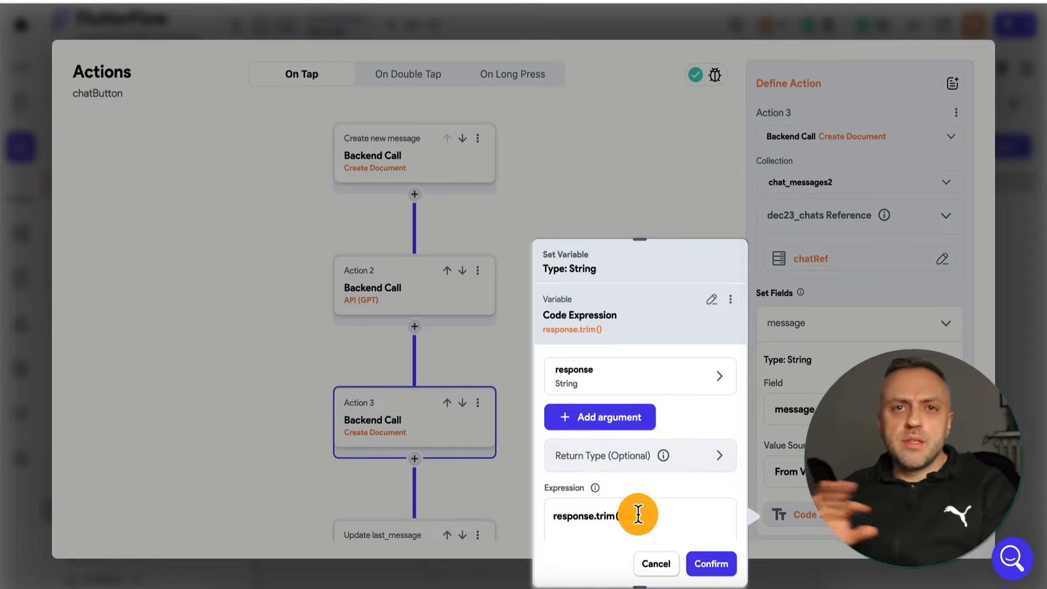
{"action": "left_click", "coordinate": [656, 563]}
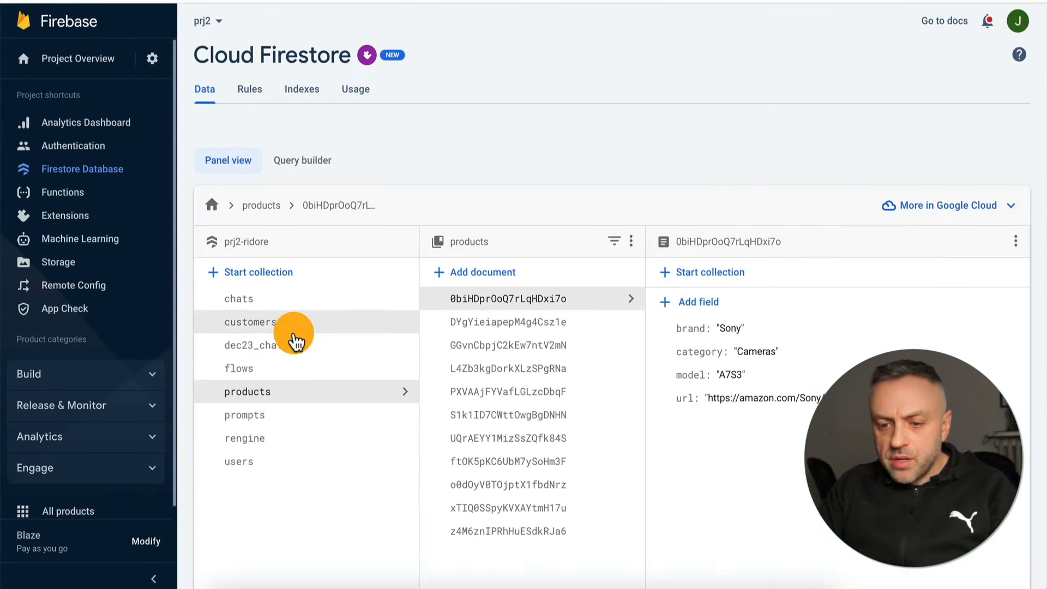
- Switch to Firebase and open the dec23_chats collection in Cloud Firestore
{"action": "left_click", "coordinate": [293, 347]}
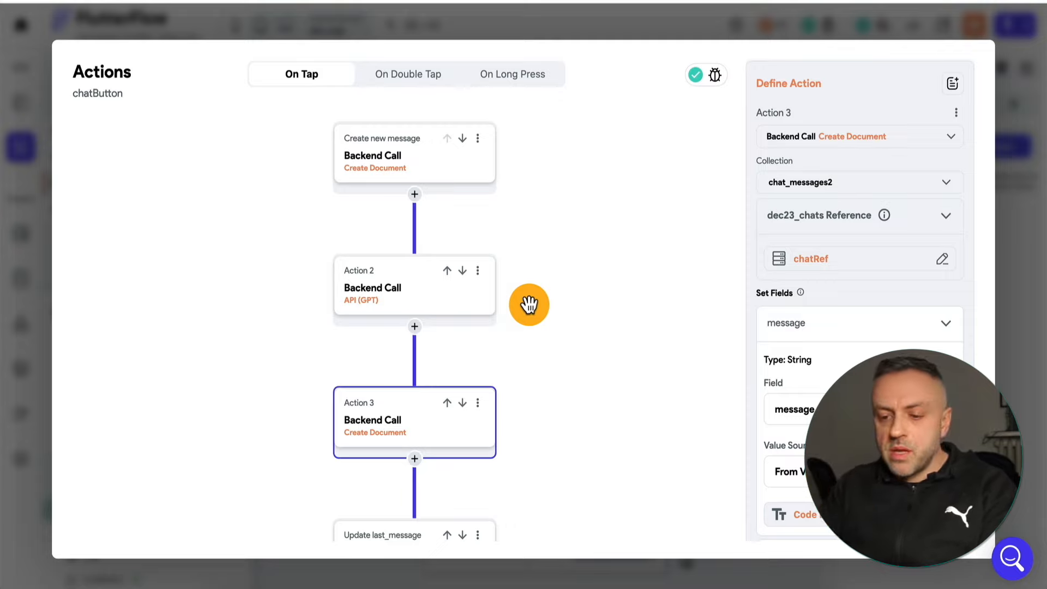
- Return to FlutterFlow, review chatButton's Update last_message and Clear Text Fields actions, and leave the action flow for the chats page
{"action": "scroll", "coordinate": [580, 252], "scroll_direction": "down", "scroll_amount": 3}
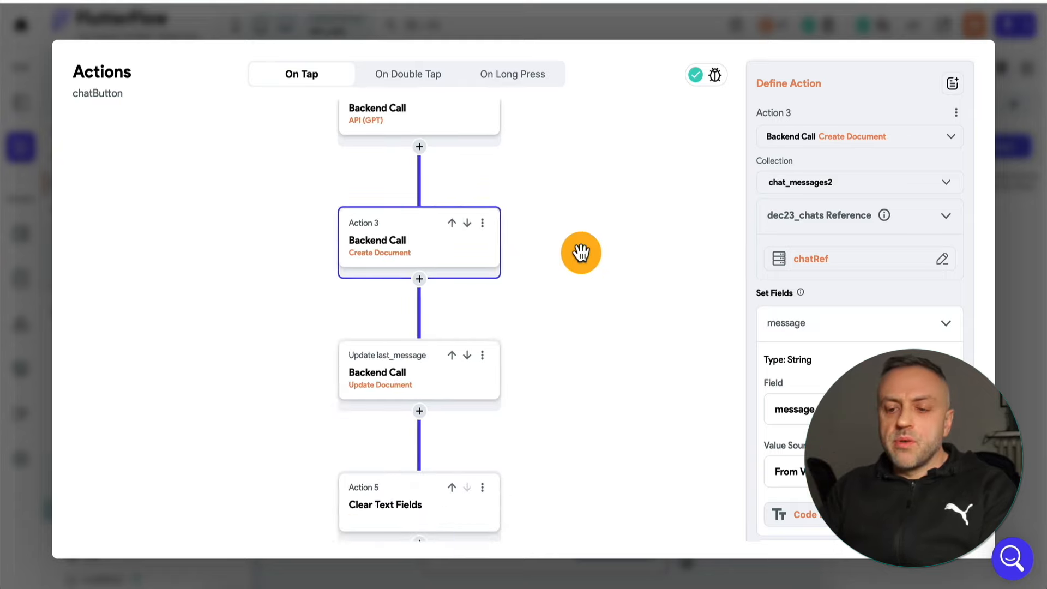
{"action": "left_click", "coordinate": [408, 383]}
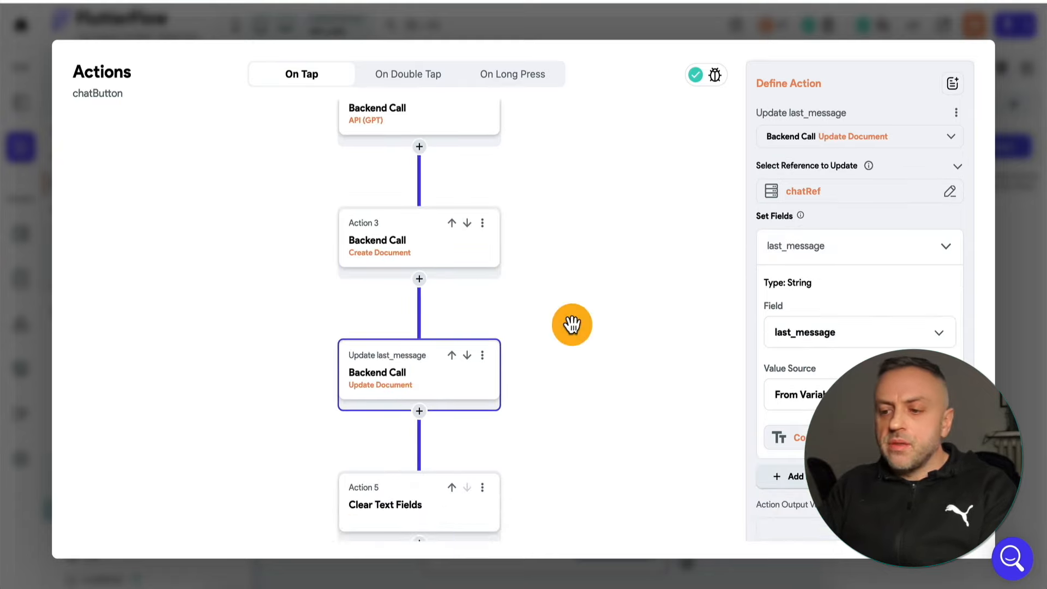
{"action": "scroll", "coordinate": [663, 248], "scroll_direction": "down", "scroll_amount": 1}
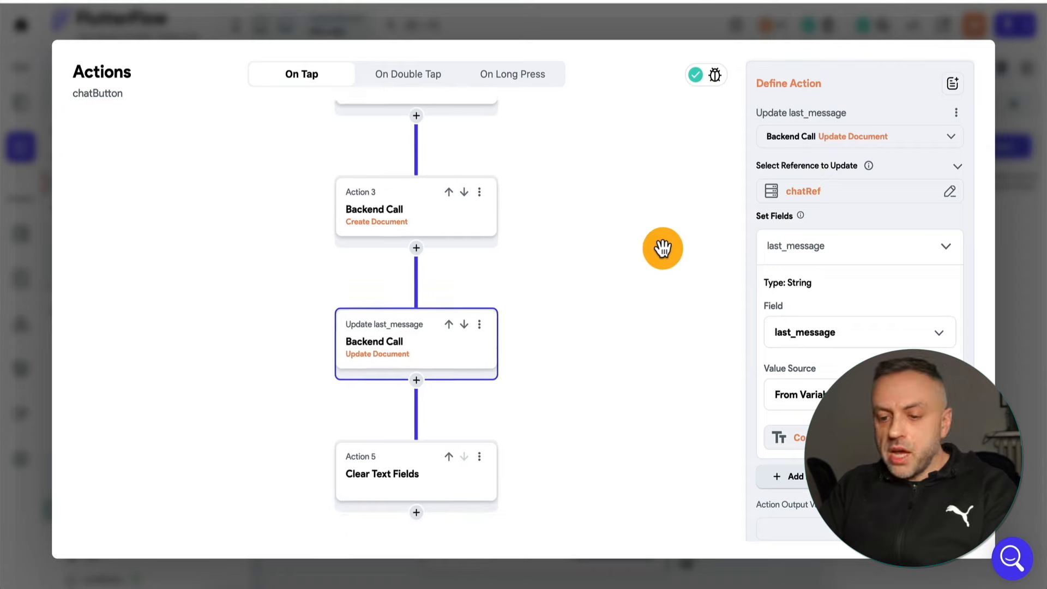
{"action": "scroll", "coordinate": [662, 248], "scroll_direction": "down", "scroll_amount": 2}
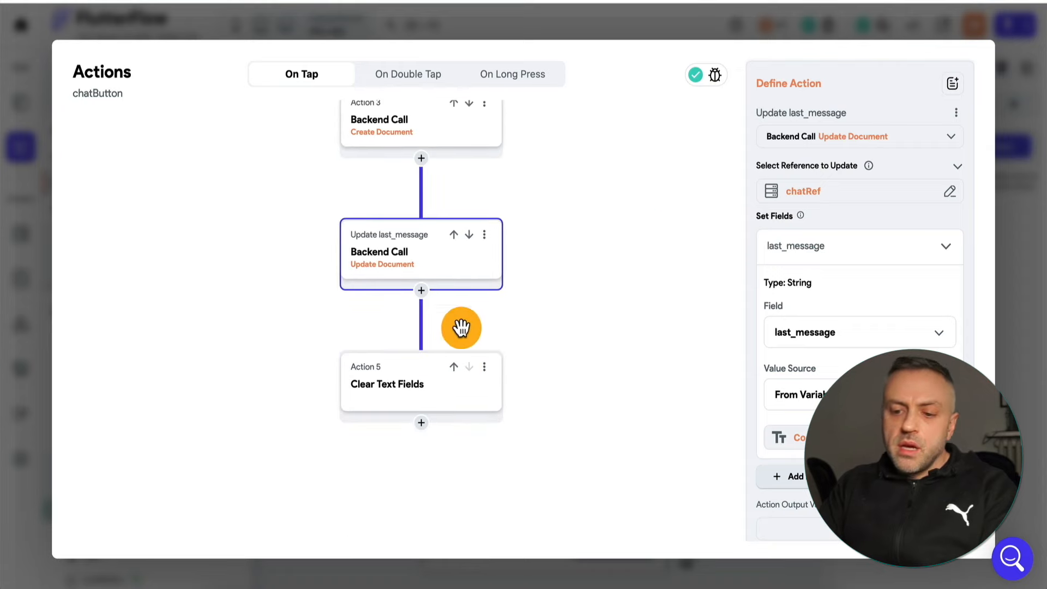
{"action": "left_click", "coordinate": [1020, 123]}
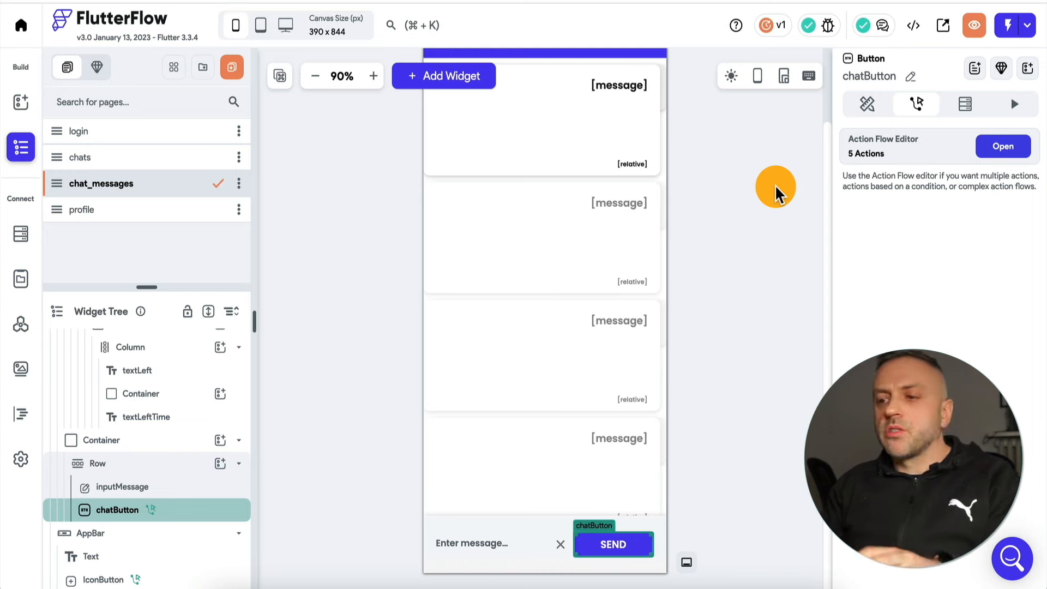
{"action": "left_click", "coordinate": [218, 158]}
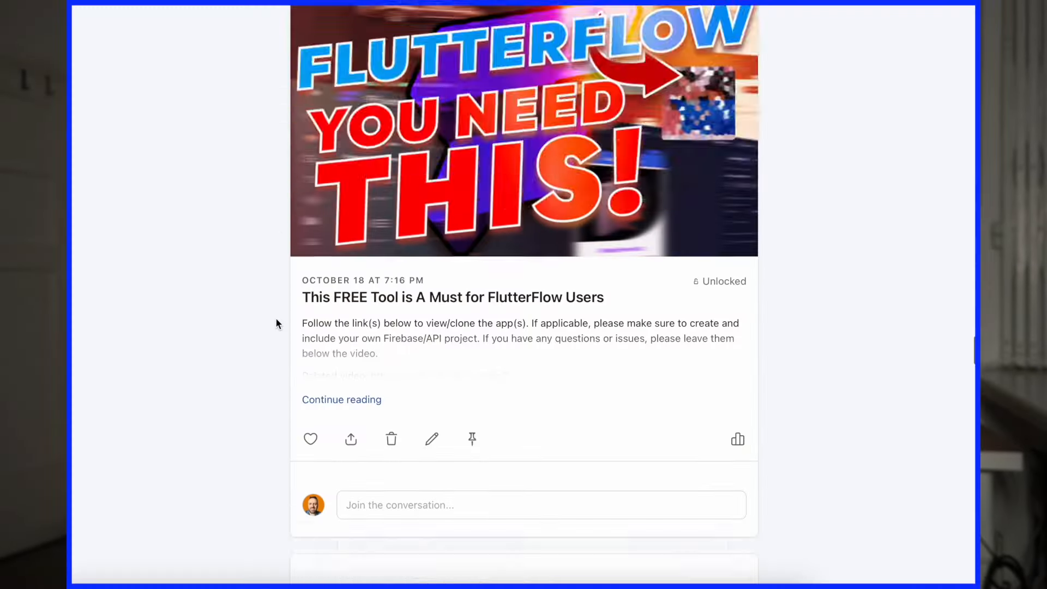
- Switch to the creator's Patreon page and browse back through the older app tutorial posts, loading more posts at the end of the feed
{"action": "scroll", "coordinate": [276, 318], "scroll_direction": "down", "scroll_amount": 10}
{"action": "scroll", "coordinate": [276, 319], "scroll_direction": "down", "scroll_amount": 20}
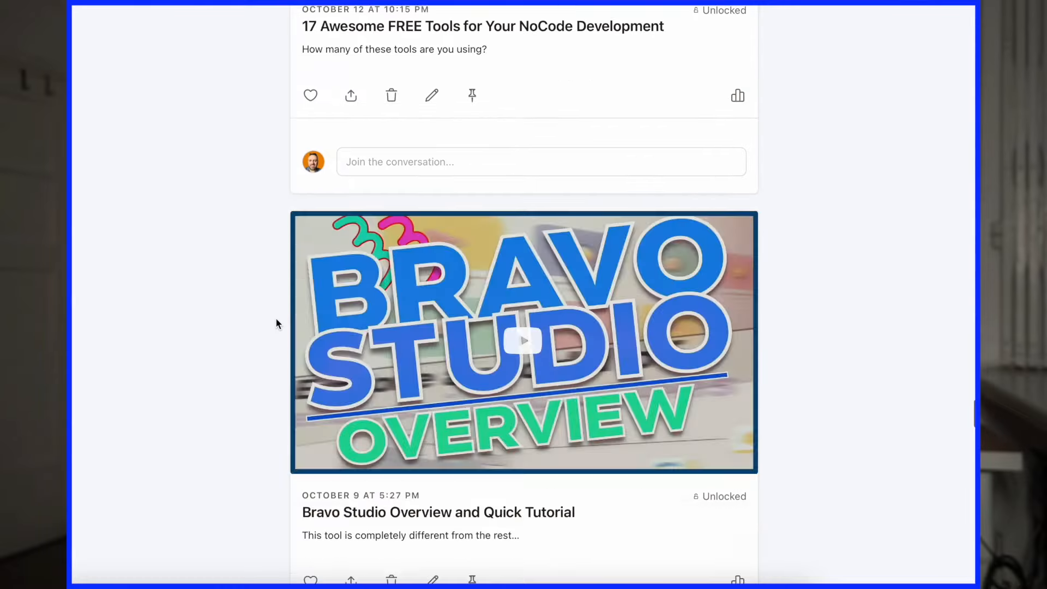
{"action": "scroll", "coordinate": [276, 323], "scroll_direction": "down", "scroll_amount": 20}
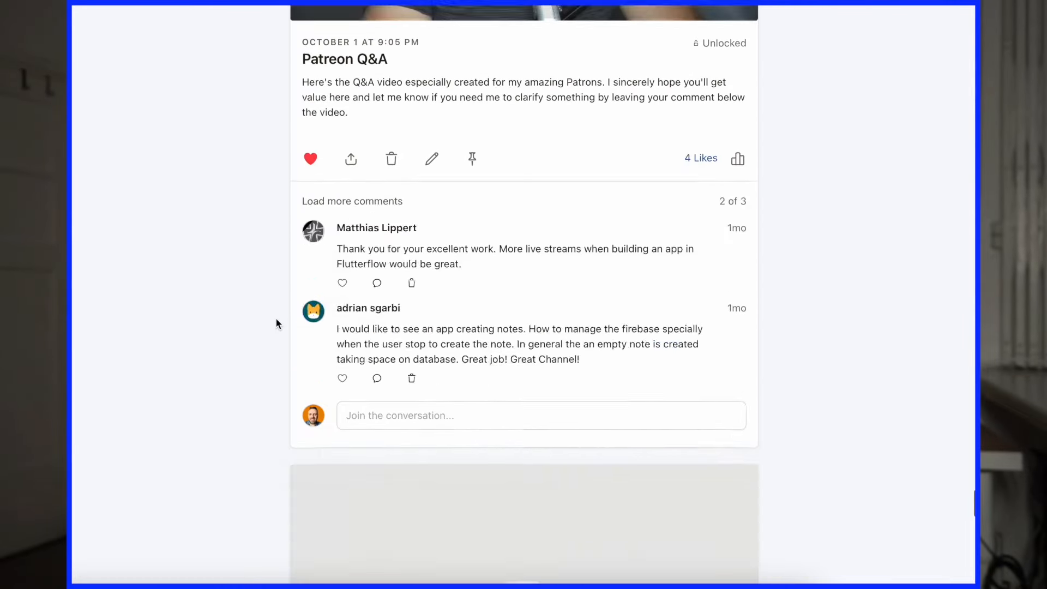
{"action": "scroll", "coordinate": [275, 323], "scroll_direction": "up", "scroll_amount": 5}
{"action": "scroll", "coordinate": [276, 322], "scroll_direction": "down", "scroll_amount": 5}
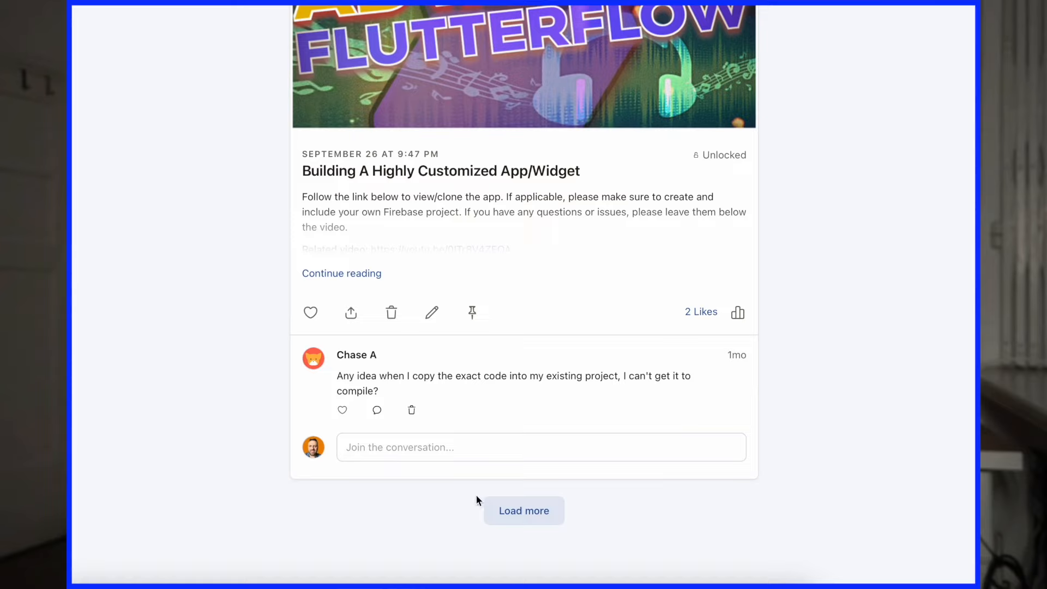
{"action": "left_click", "coordinate": [521, 510]}
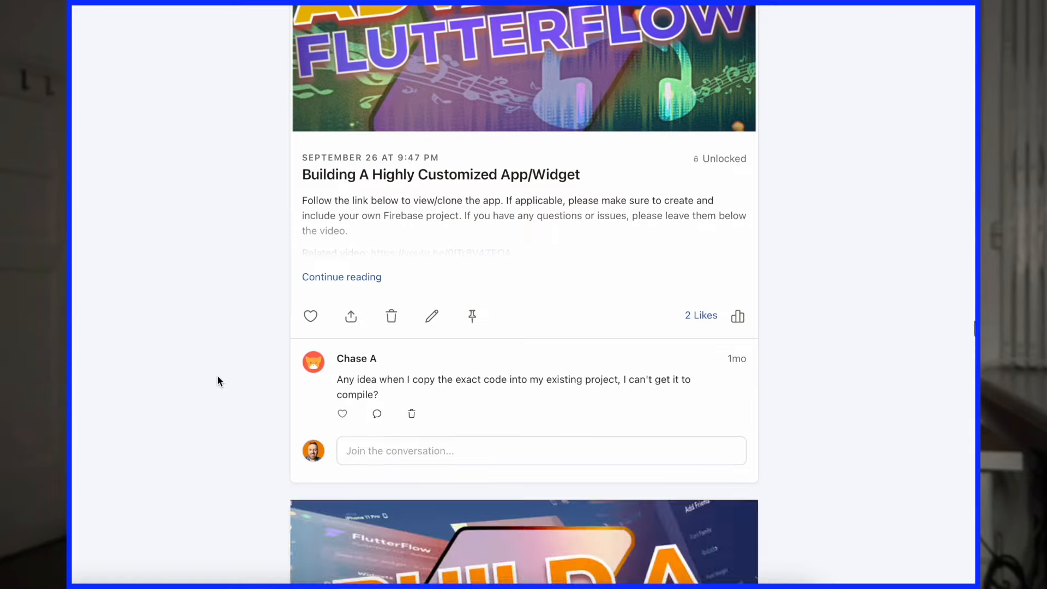
{"action": "scroll", "coordinate": [217, 376], "scroll_direction": "down", "scroll_amount": 20}
{"action": "scroll", "coordinate": [217, 376], "scroll_direction": "down", "scroll_amount": 20}
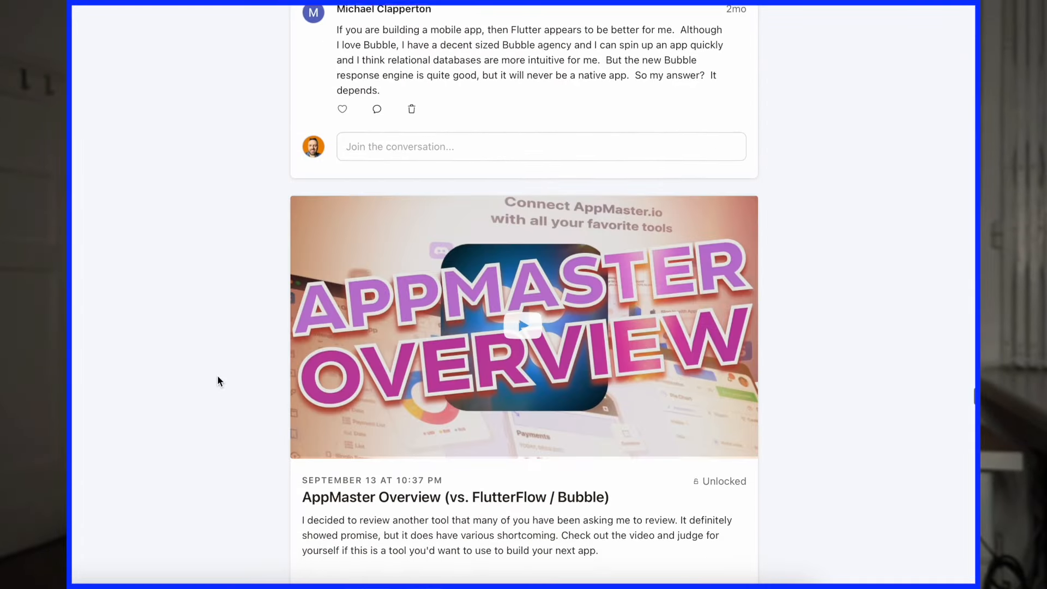
{"action": "scroll", "coordinate": [218, 377], "scroll_direction": "down", "scroll_amount": 15}
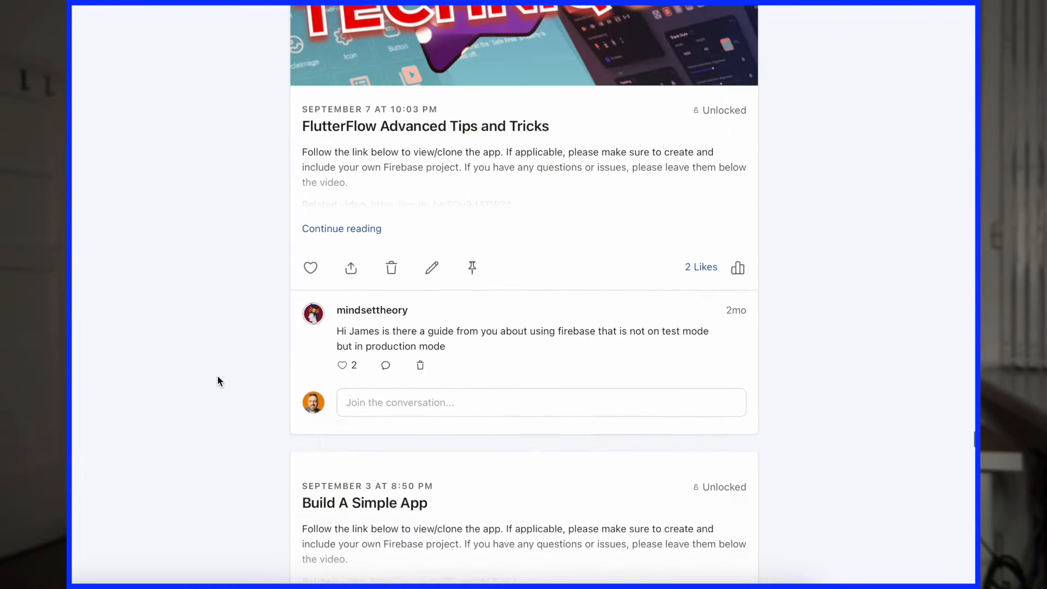
{"action": "scroll", "coordinate": [218, 377], "scroll_direction": "down", "scroll_amount": 10}
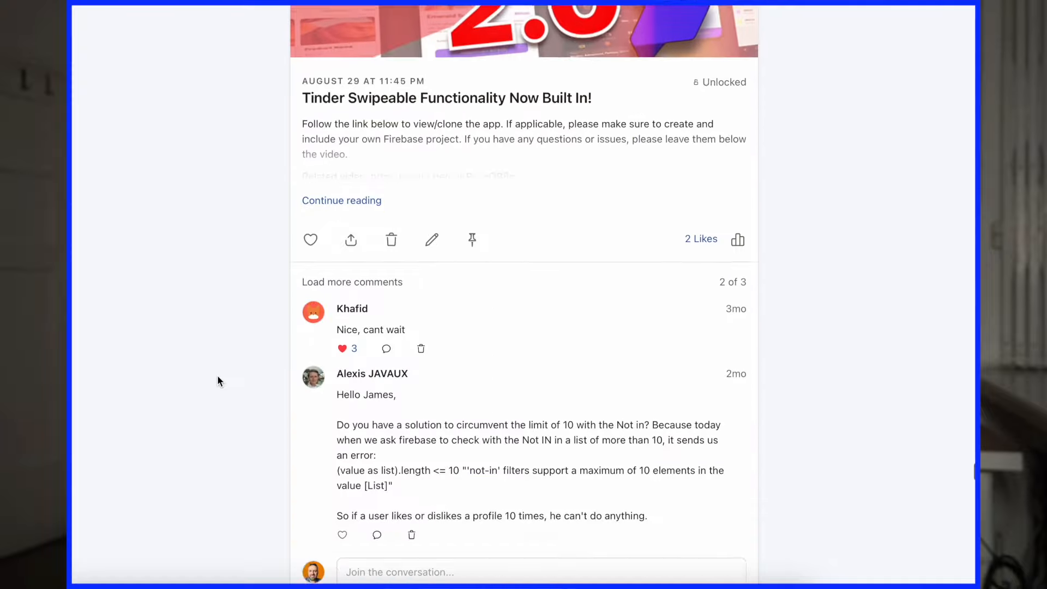
{"action": "scroll", "coordinate": [218, 378], "scroll_direction": "down", "scroll_amount": 10}
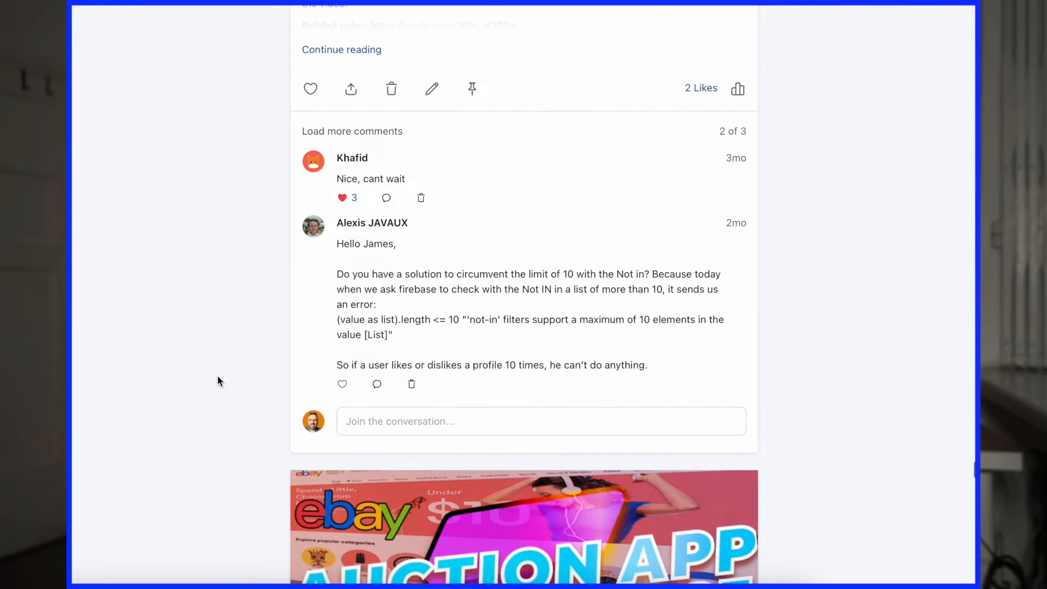
{"action": "scroll", "coordinate": [217, 376], "scroll_direction": "down", "scroll_amount": 12}
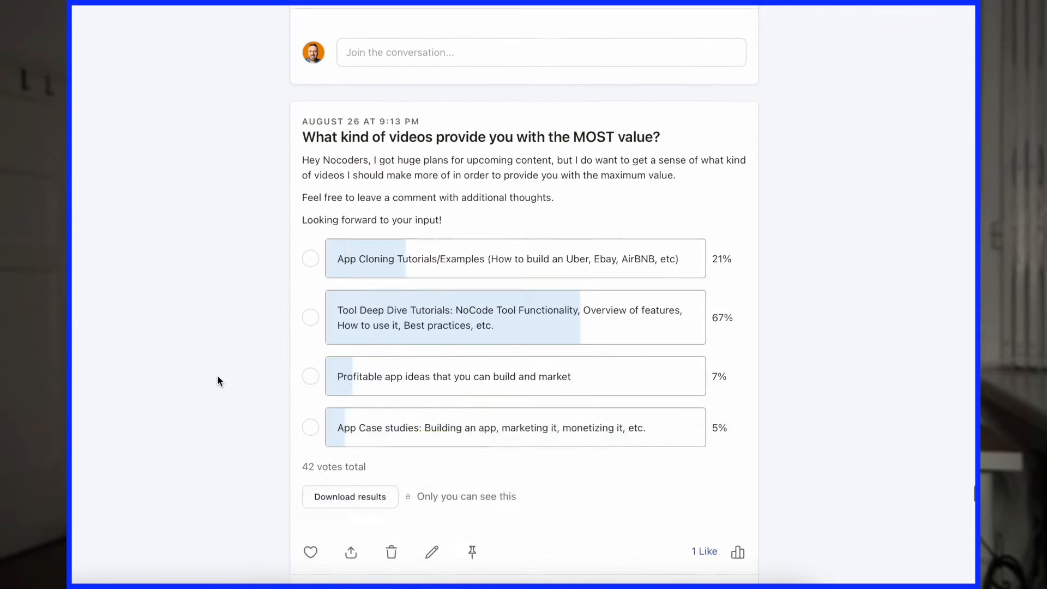
{"action": "scroll", "coordinate": [218, 380], "scroll_direction": "down", "scroll_amount": 20}
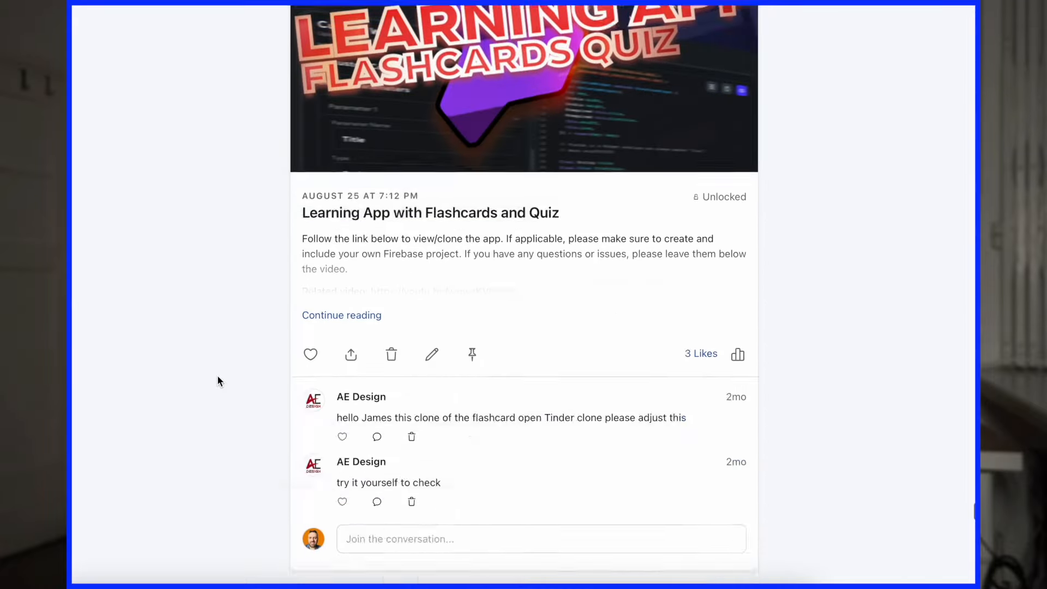